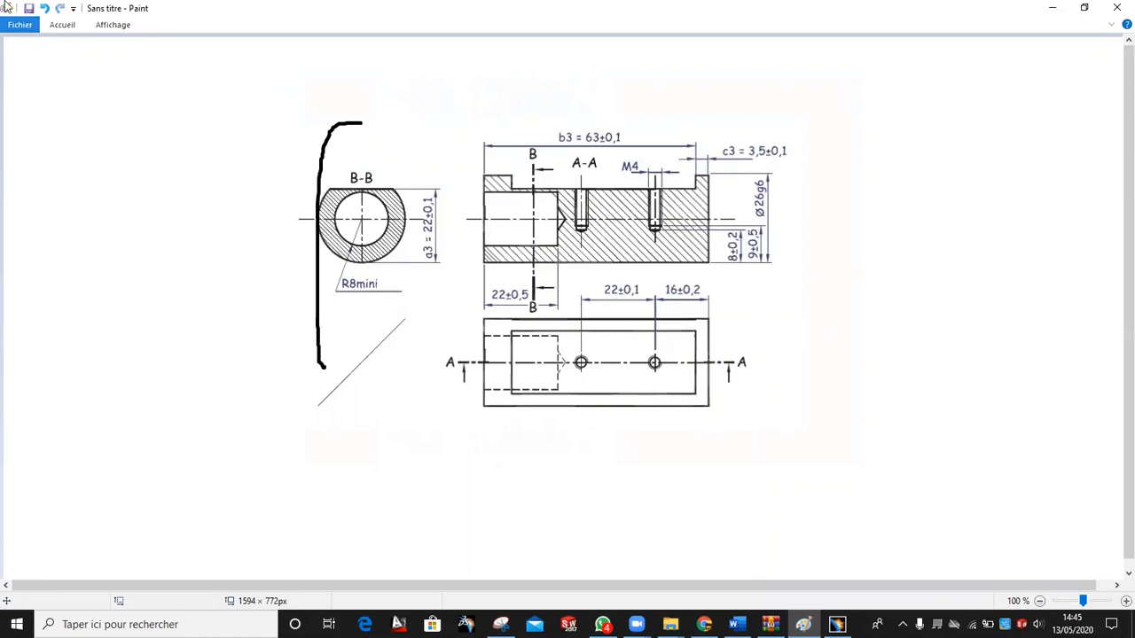
# - Undo the black freehand curve beside section view B-B
pyautogui.click(45, 8)
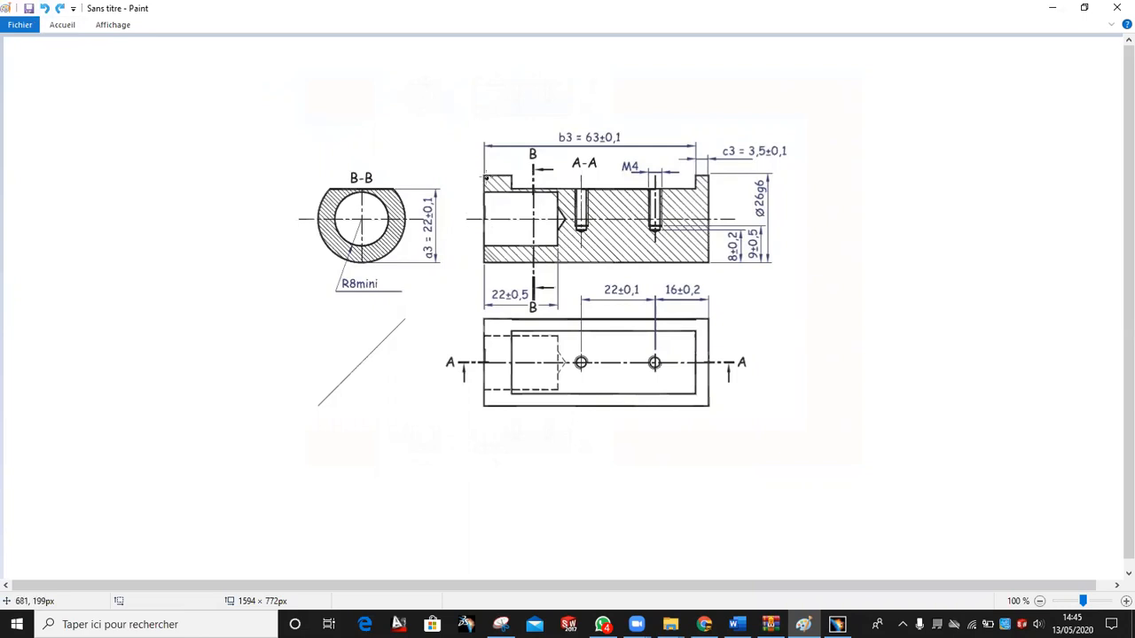
pyautogui.moveTo(468, 178)
pyautogui.mouseDown()
pyautogui.moveTo(470, 265)
pyautogui.moveTo(476, 170)
pyautogui.mouseUp()
pyautogui.moveTo(477, 228); pyautogui.dragTo(805, 232)
pyautogui.moveTo(781, 221); pyautogui.dragTo(782, 252)
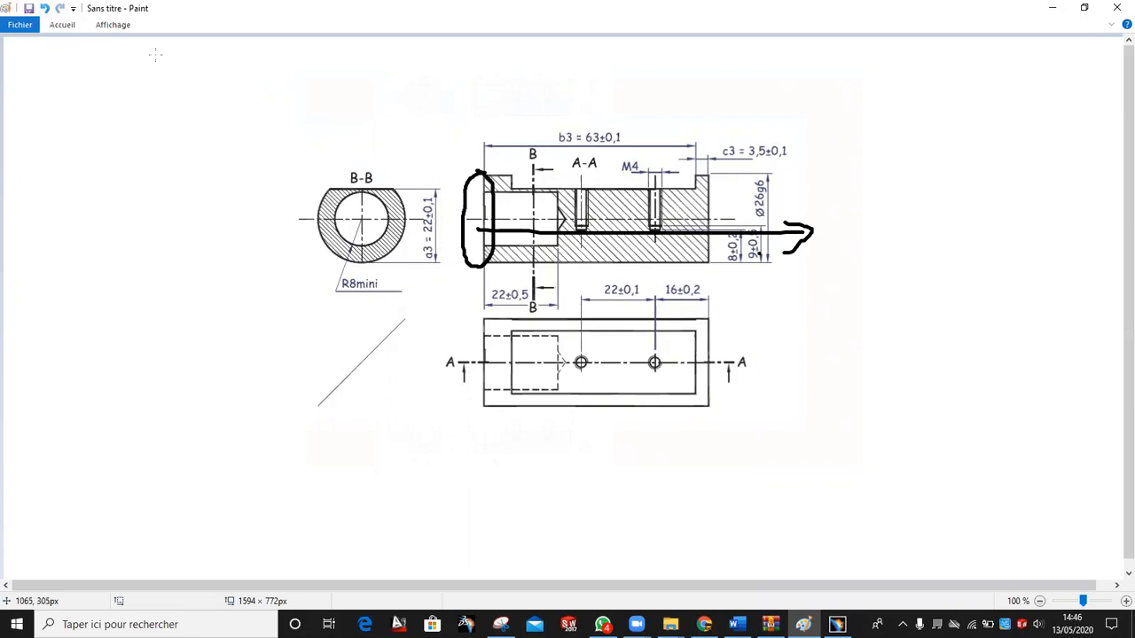
pyautogui.click(44, 9)
pyautogui.click(44, 9)
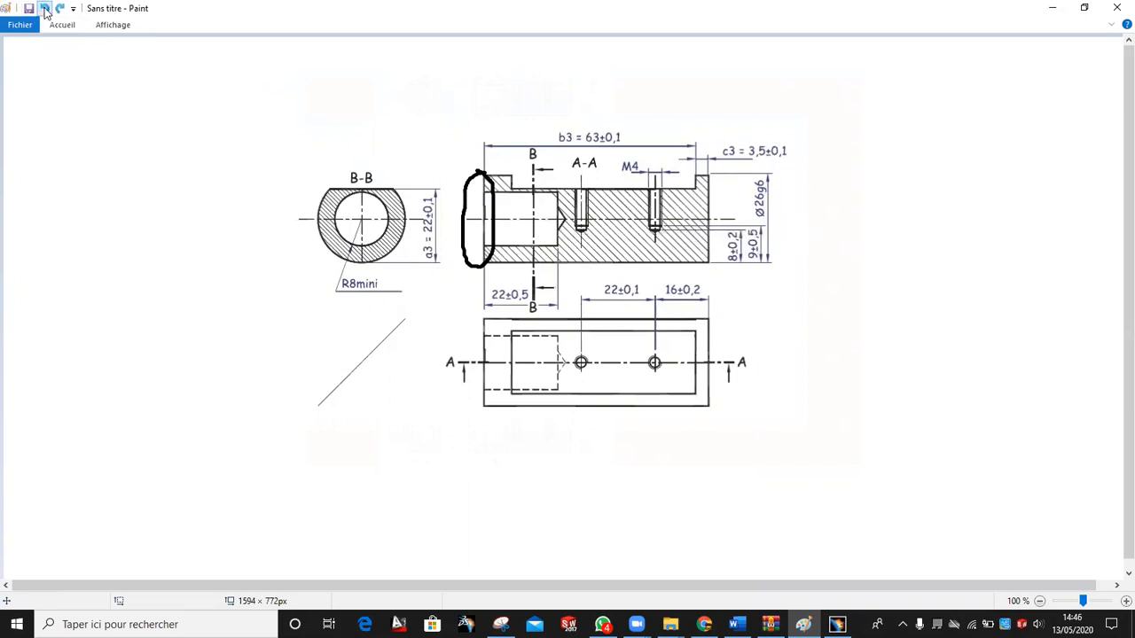
pyautogui.click(45, 9)
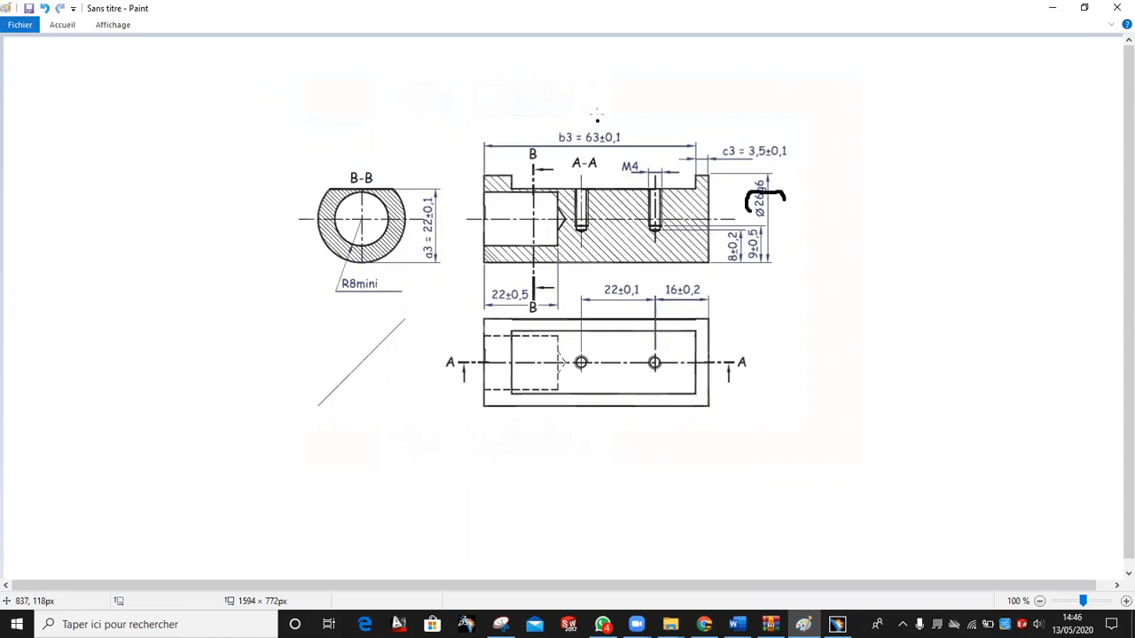
# - Circle the b3 and c3 dimensions above section A-A and handwrite 66.5 above them
pyautogui.moveTo(613, 113)
pyautogui.mouseDown()
pyautogui.moveTo(583, 110)
pyautogui.moveTo(543, 137)
pyautogui.moveTo(725, 173)
pyautogui.moveTo(808, 119)
pyautogui.moveTo(614, 114)
pyautogui.mouseUp()
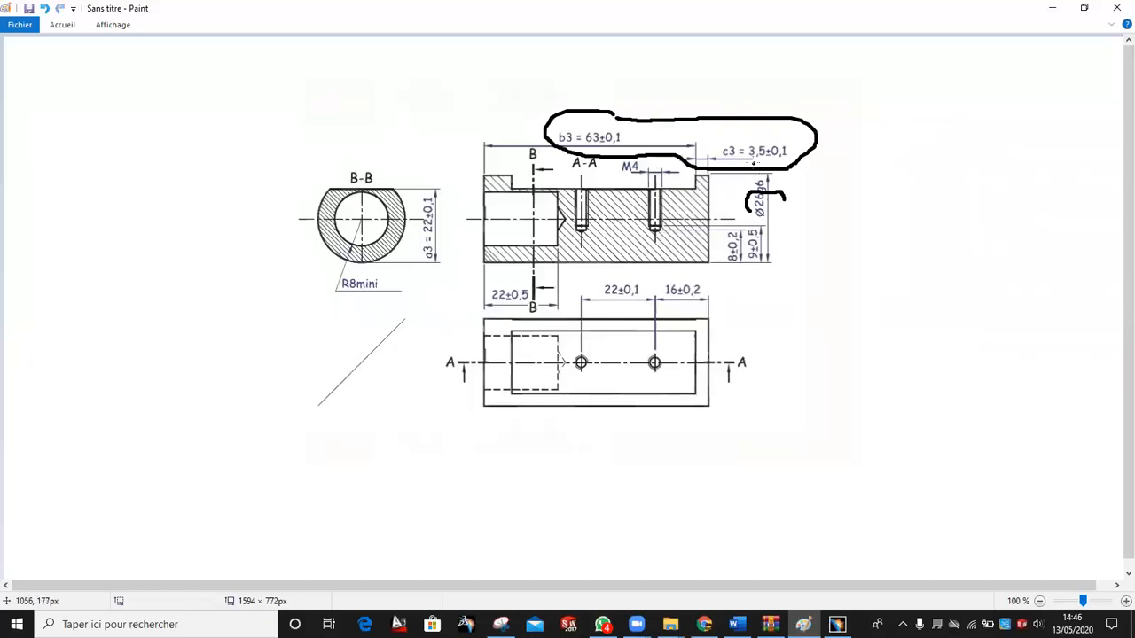
pyautogui.moveTo(730, 59)
pyautogui.mouseDown()
pyautogui.moveTo(744, 70)
pyautogui.moveTo(688, 71)
pyautogui.moveTo(697, 66)
pyautogui.mouseUp()
pyautogui.moveTo(784, 58); pyautogui.dragTo(766, 67)
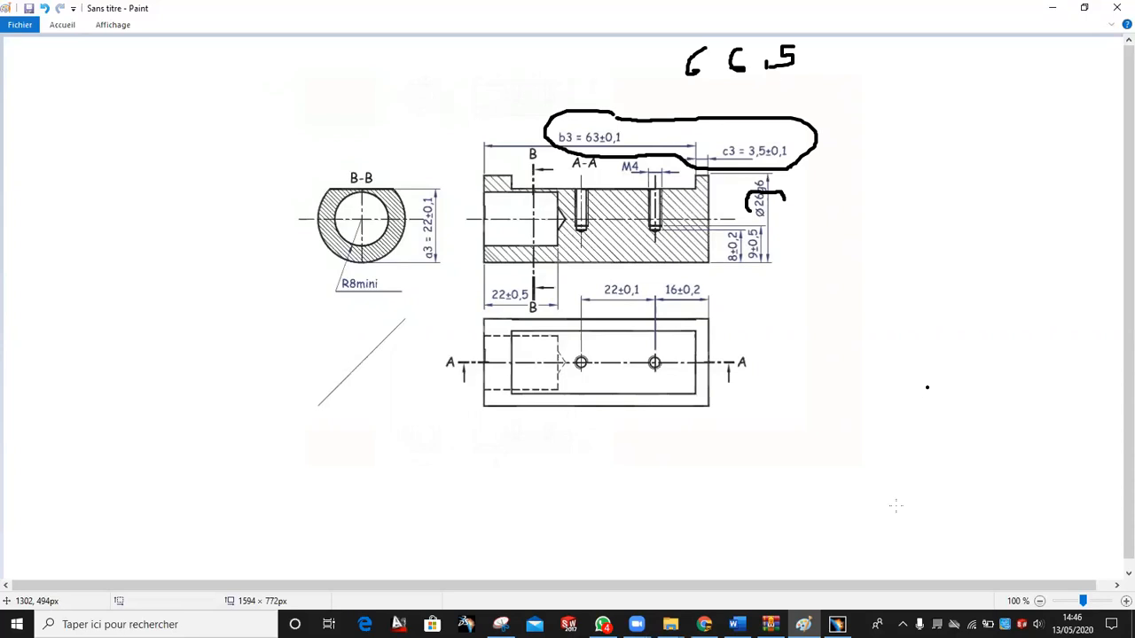
# - Switch to CATIA V5, create a new part and open a sketch on the zx plane
pyautogui.click(836, 624)
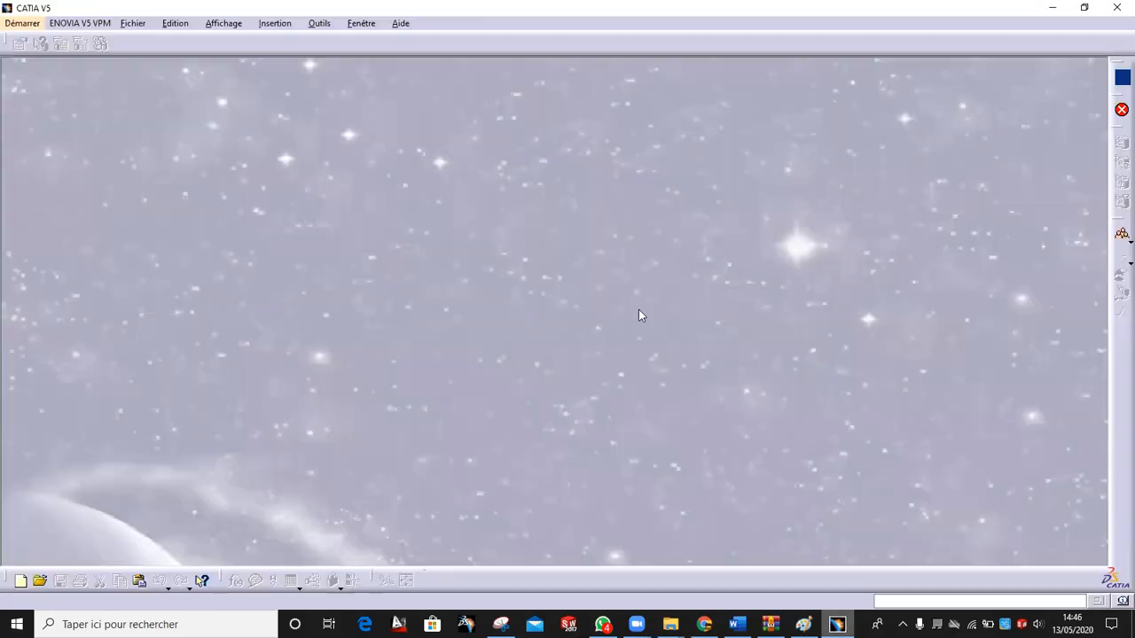
pyautogui.click(23, 23)
pyautogui.moveTo(62, 56)
pyautogui.click(233, 57)
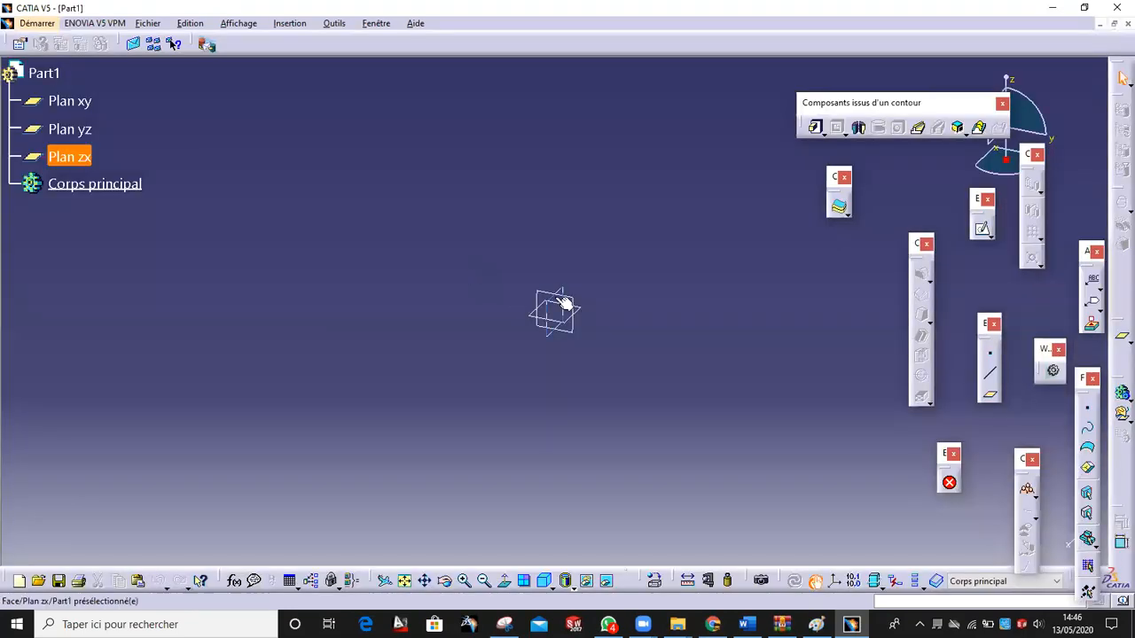
pyautogui.click(558, 305)
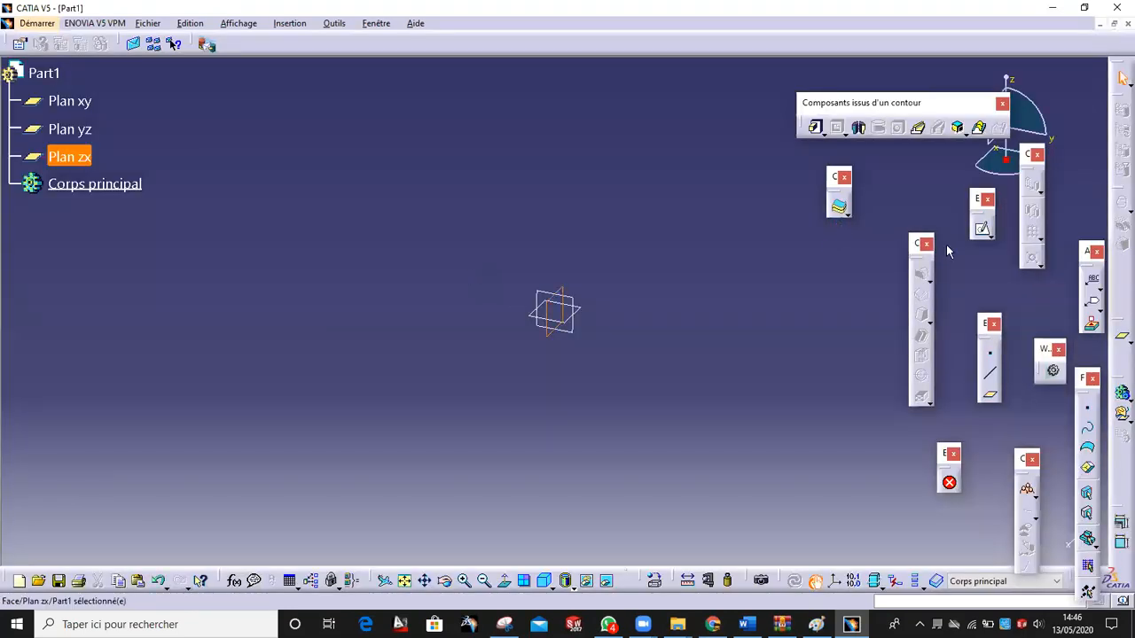
pyautogui.click(982, 233)
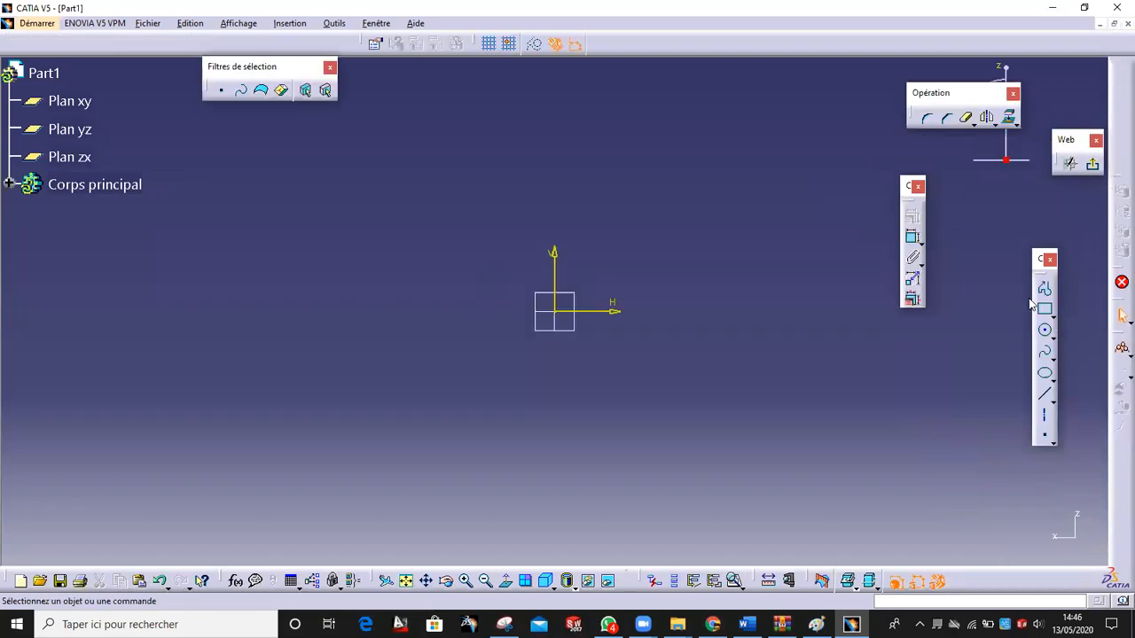
# - Draw a circle centred on the sketch origin and dimension its diameter as 26 mm
pyautogui.click(1046, 334)
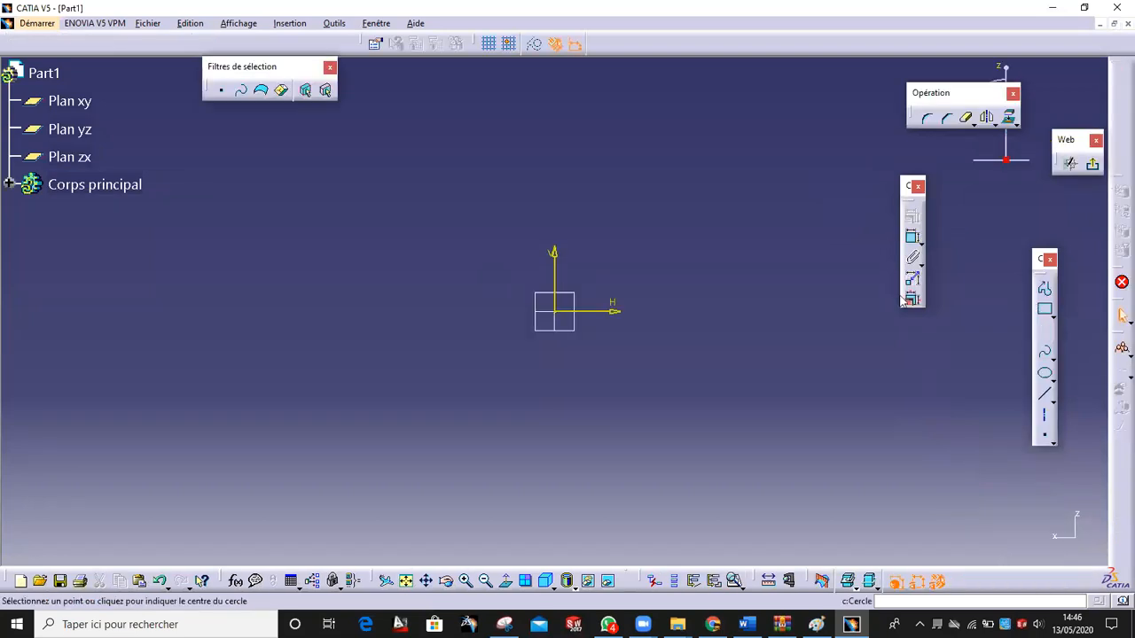
pyautogui.click(555, 311)
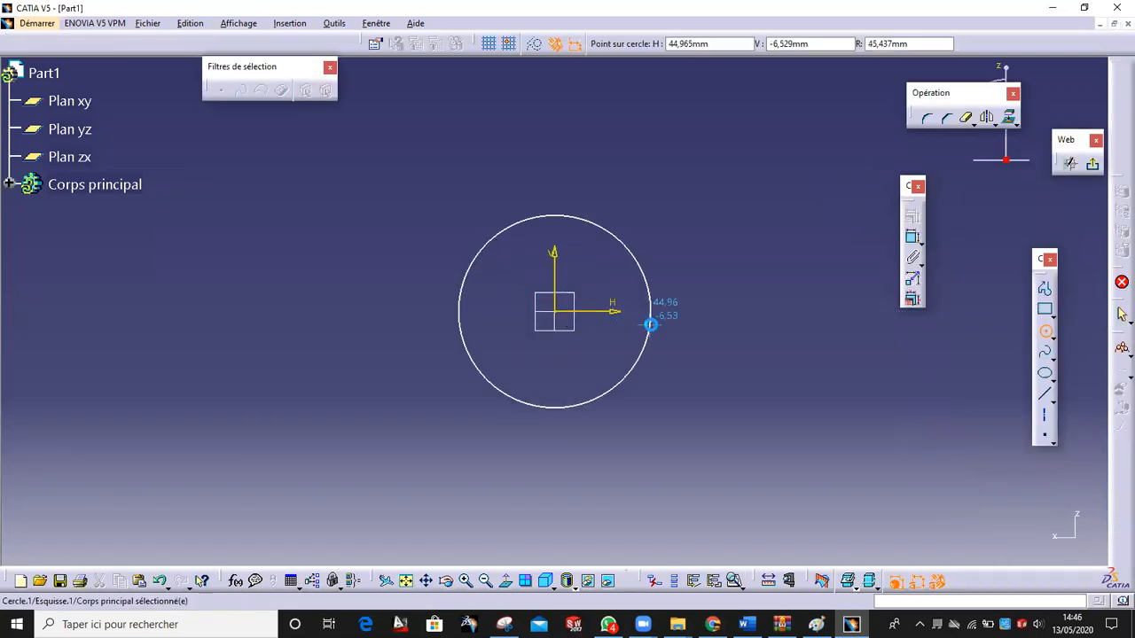
pyautogui.click(650, 317)
pyautogui.click(911, 236)
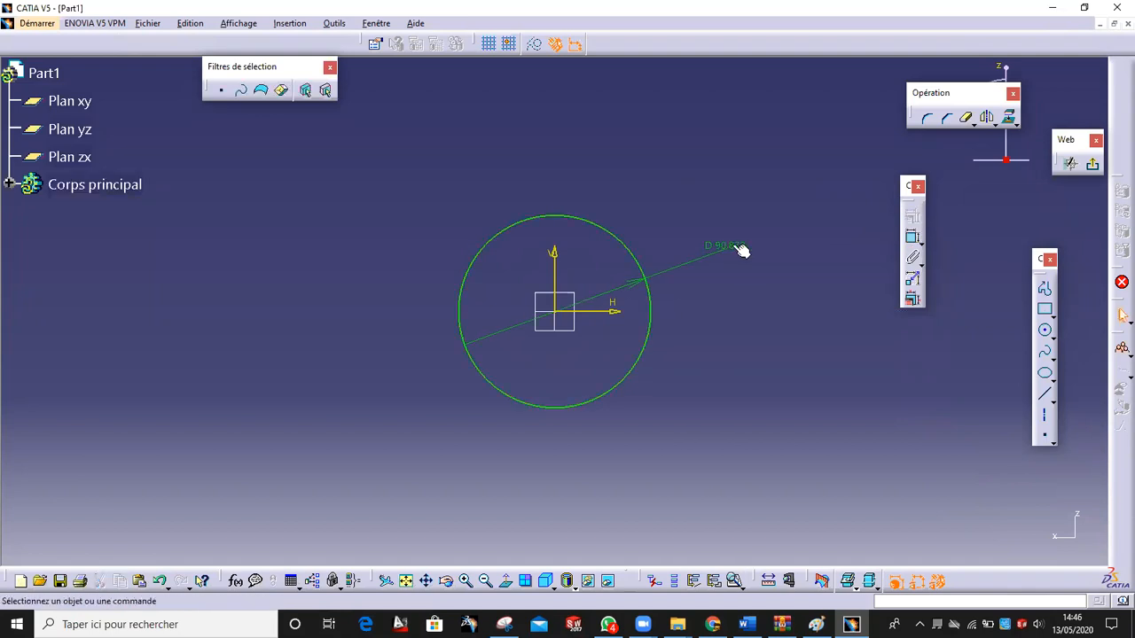
pyautogui.doubleClick(730, 244)
pyautogui.write('30')
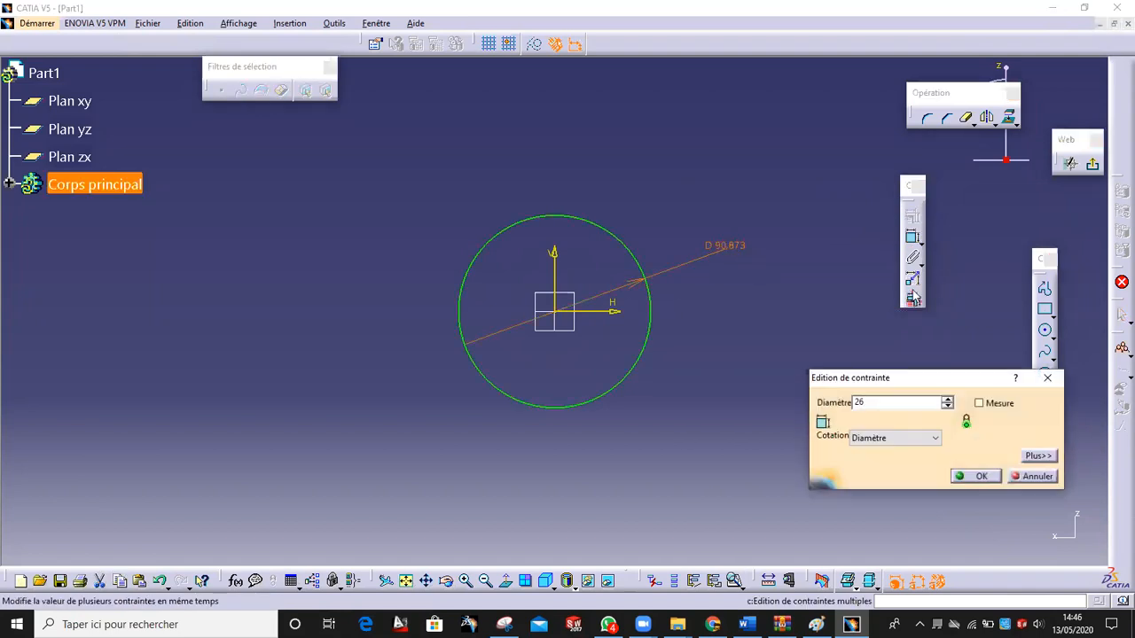
pyautogui.press('Return')
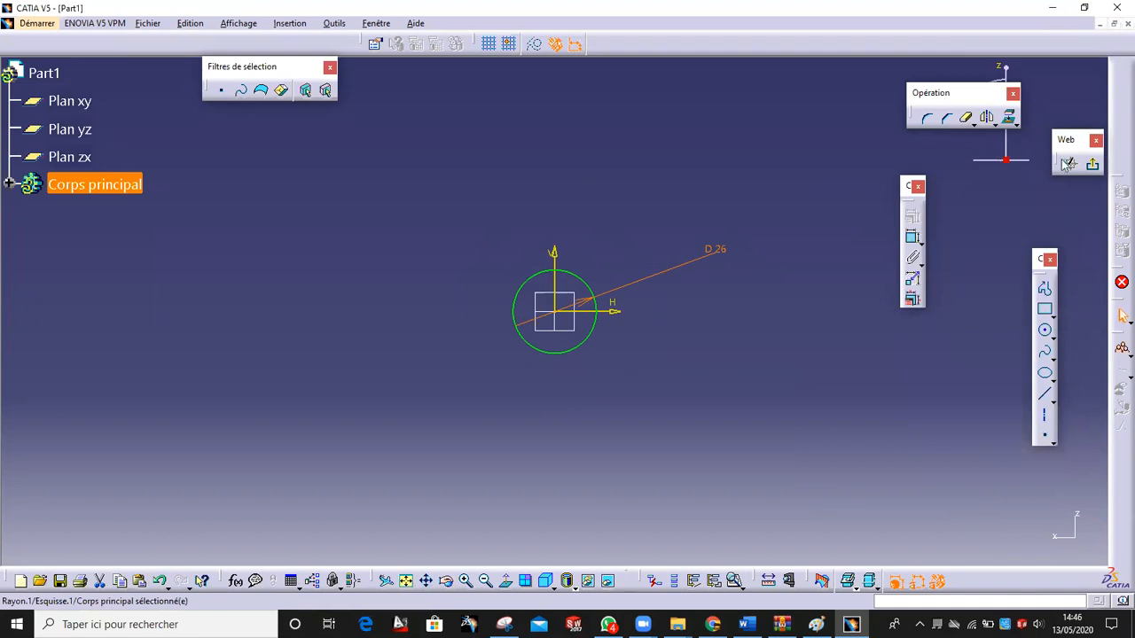
# - Exit the sketch and extrude the circle to a length of 66.5 mm
pyautogui.click(1093, 167)
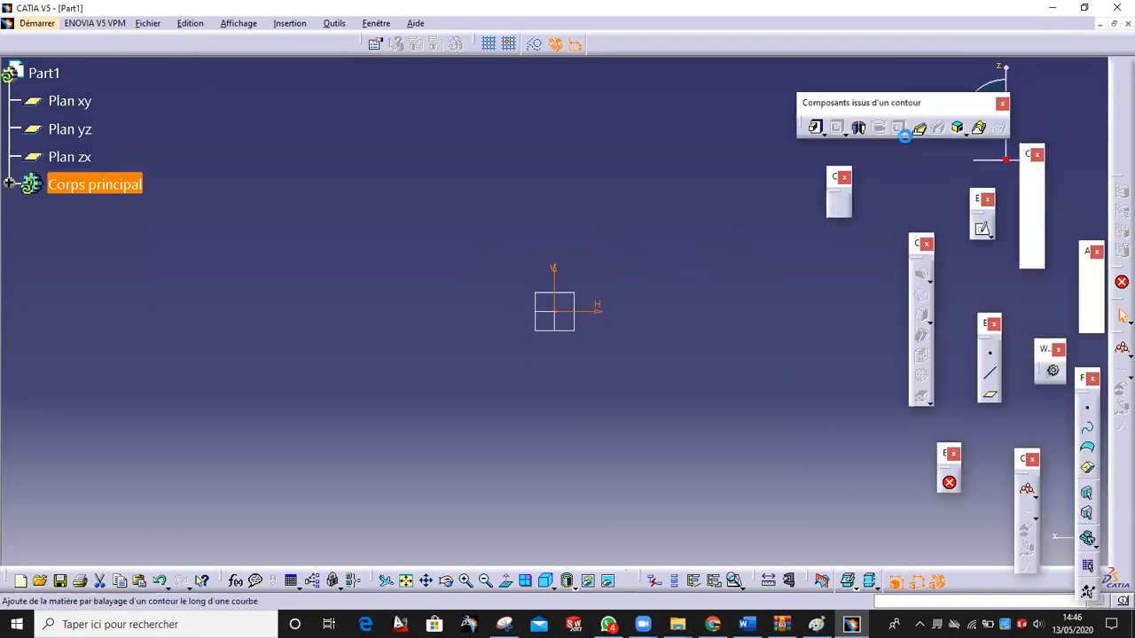
pyautogui.click(816, 129)
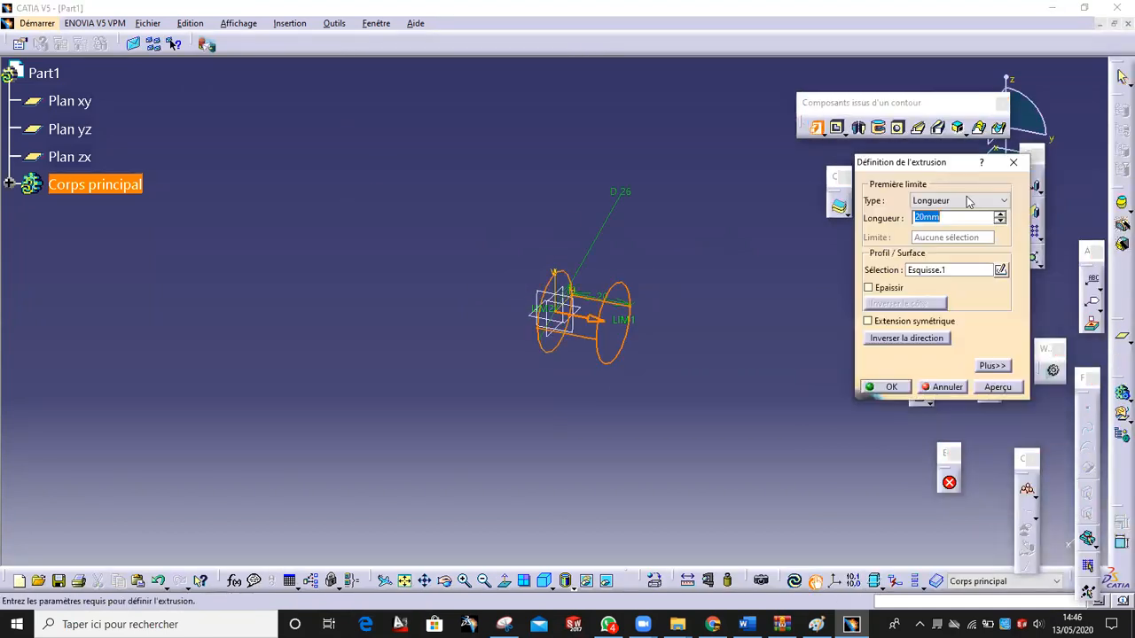
pyautogui.write('66.5')
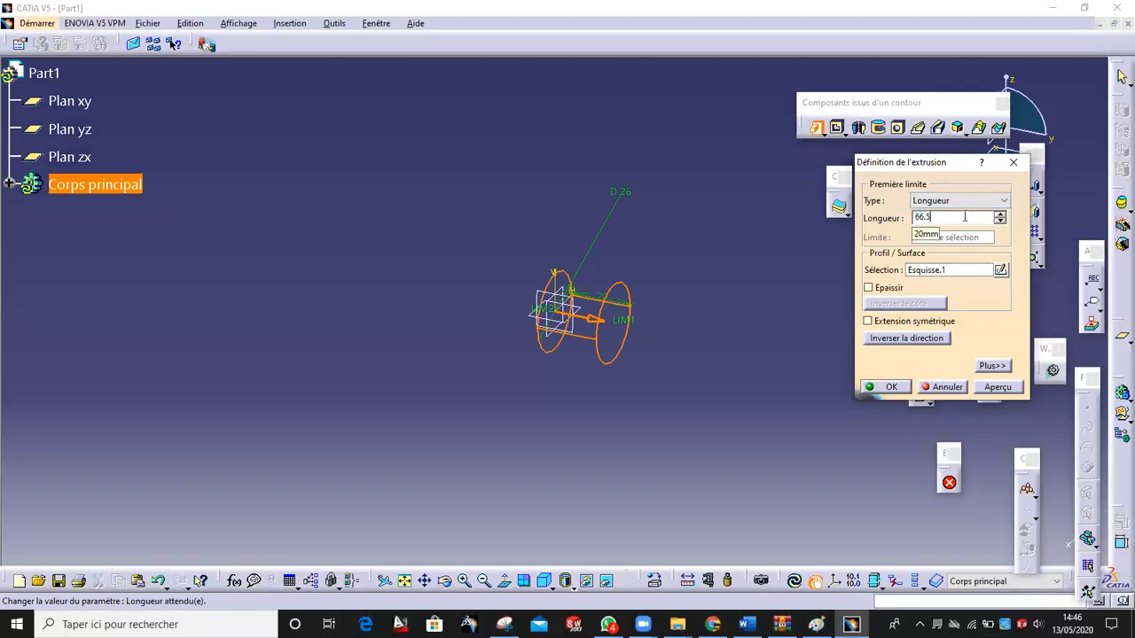
pyautogui.press('Return')
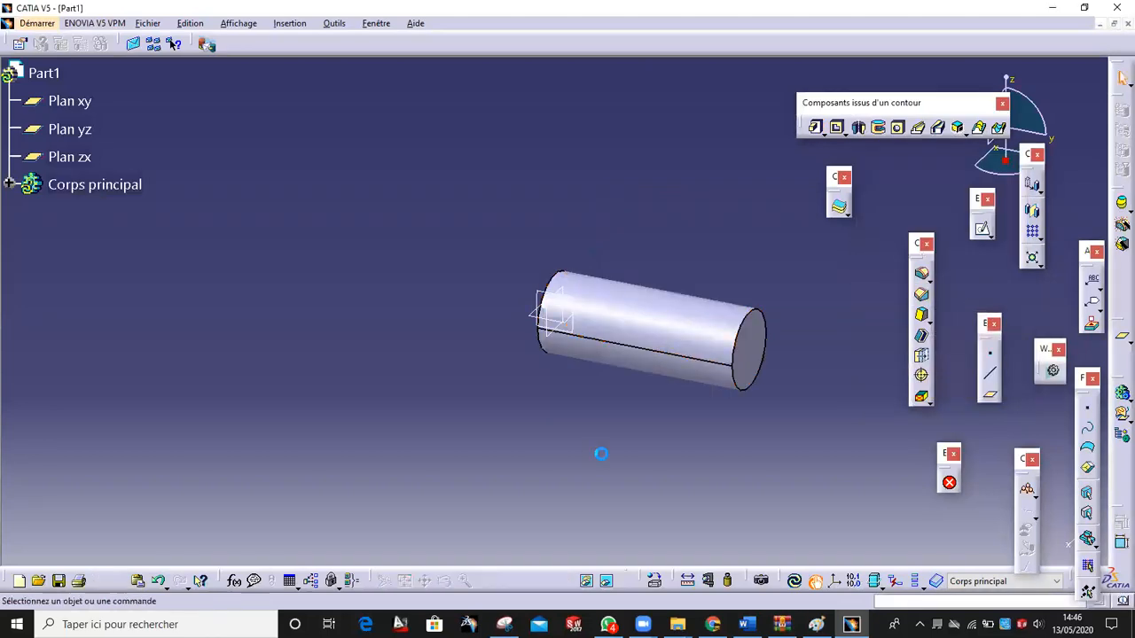
pyautogui.click(816, 624)
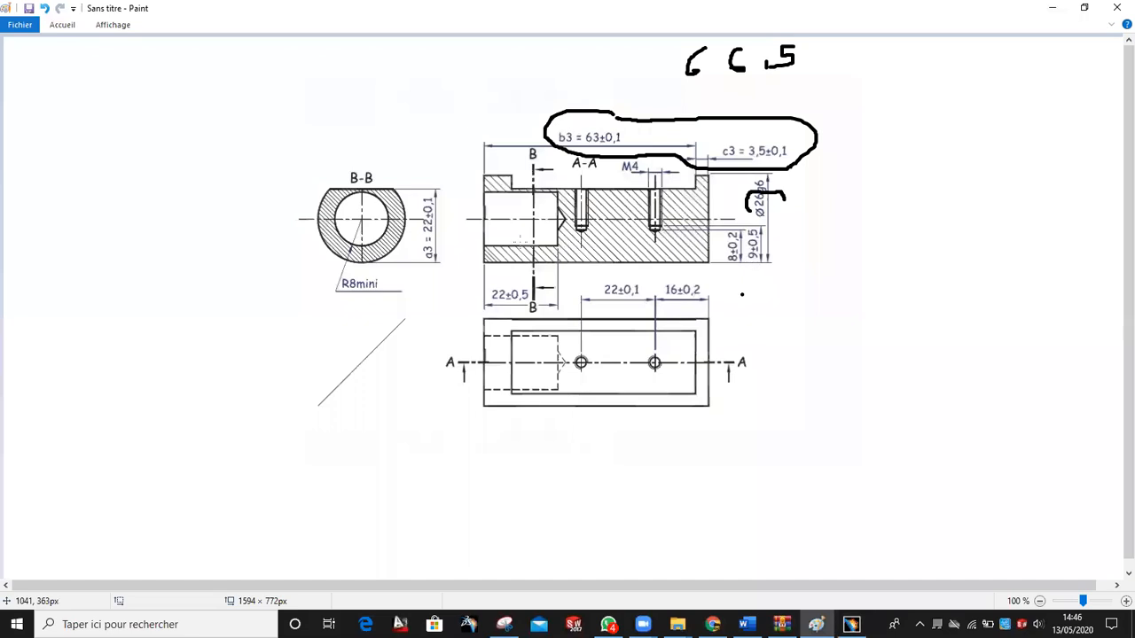
pyautogui.moveTo(512, 176)
pyautogui.mouseDown()
pyautogui.moveTo(631, 189)
pyautogui.moveTo(695, 177)
pyautogui.mouseUp()
pyautogui.click(44, 8)
pyautogui.hotkey('alt', 'Tab')
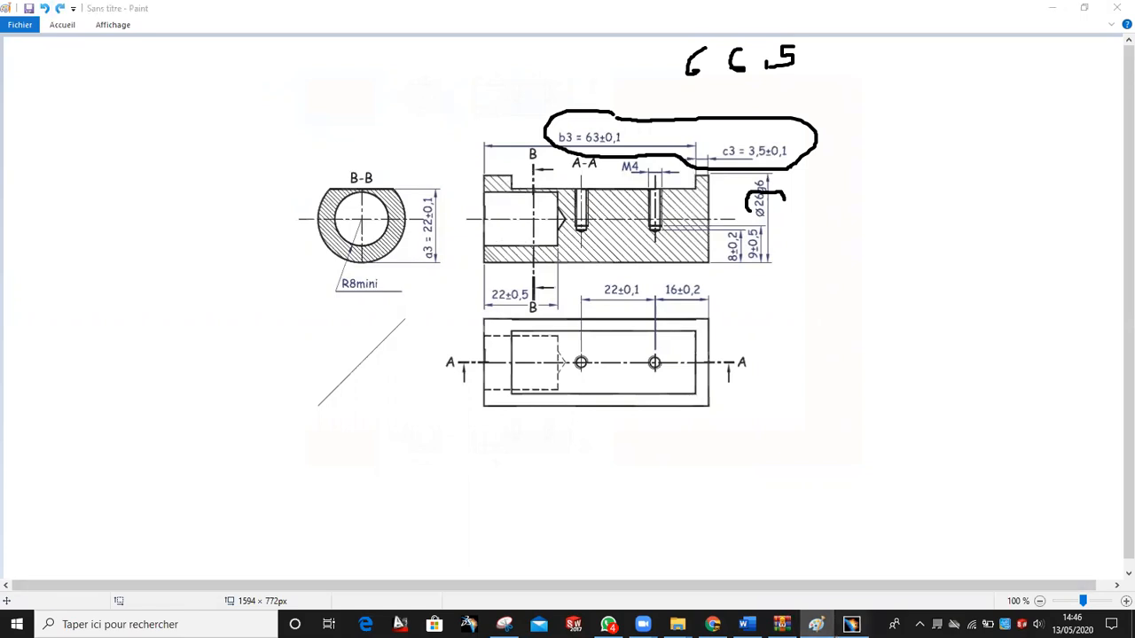
# - Open a sketch on the yz plane and draw a rectangle across the cylinder's upper edge, starting at about H 8.86, V 25.46 mm
pyautogui.moveTo(476, 278)
pyautogui.mouseDown(button='middle')
pyautogui.moveTo(577, 307)
pyautogui.moveTo(567, 304)
pyautogui.mouseUp(button='middle')
pyautogui.click(563, 302)
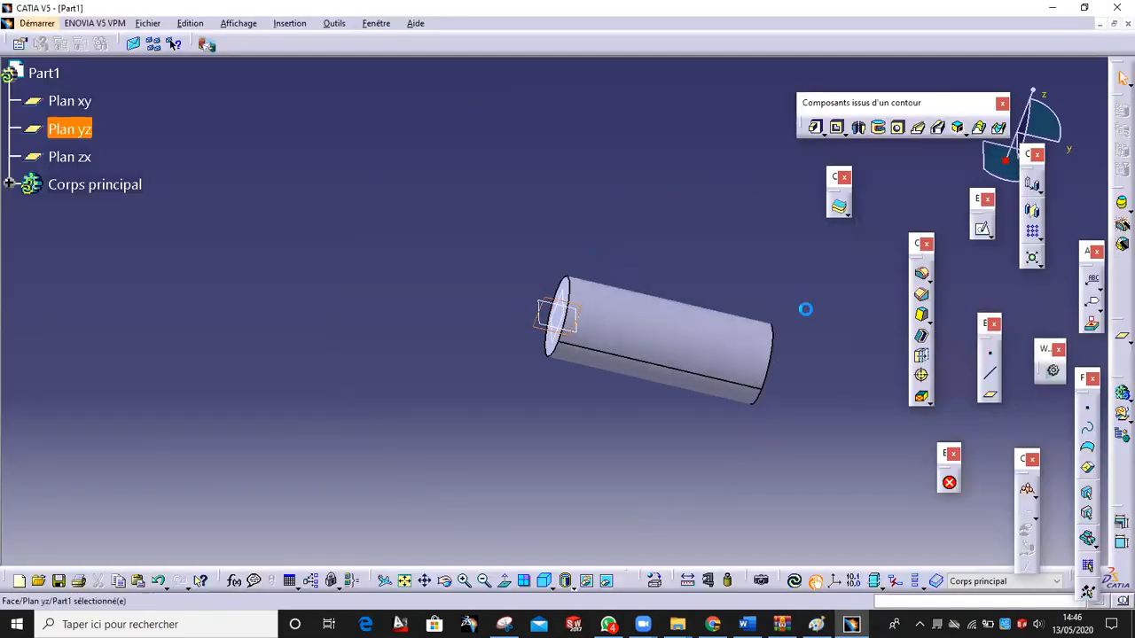
pyautogui.click(982, 227)
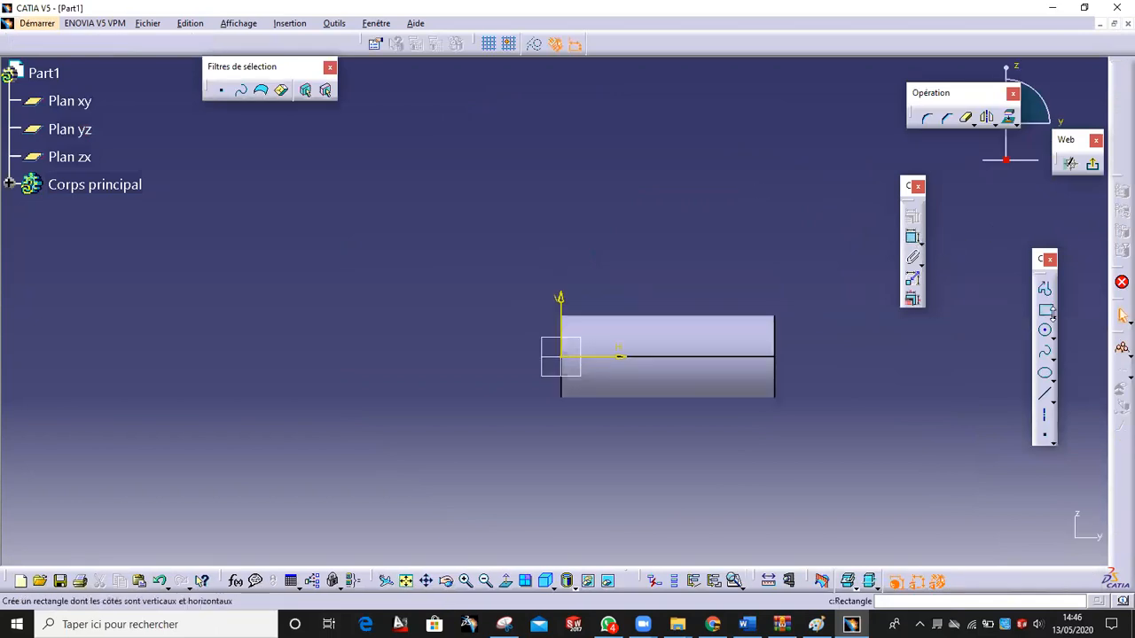
pyautogui.click(1045, 312)
pyautogui.click(590, 275)
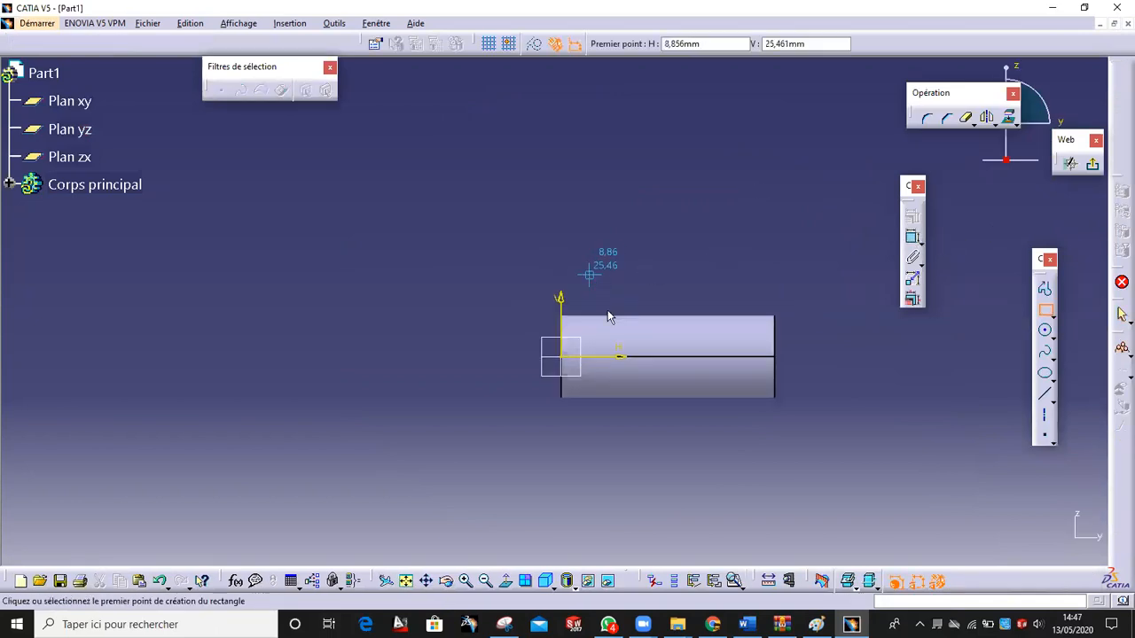
pyautogui.click(754, 333)
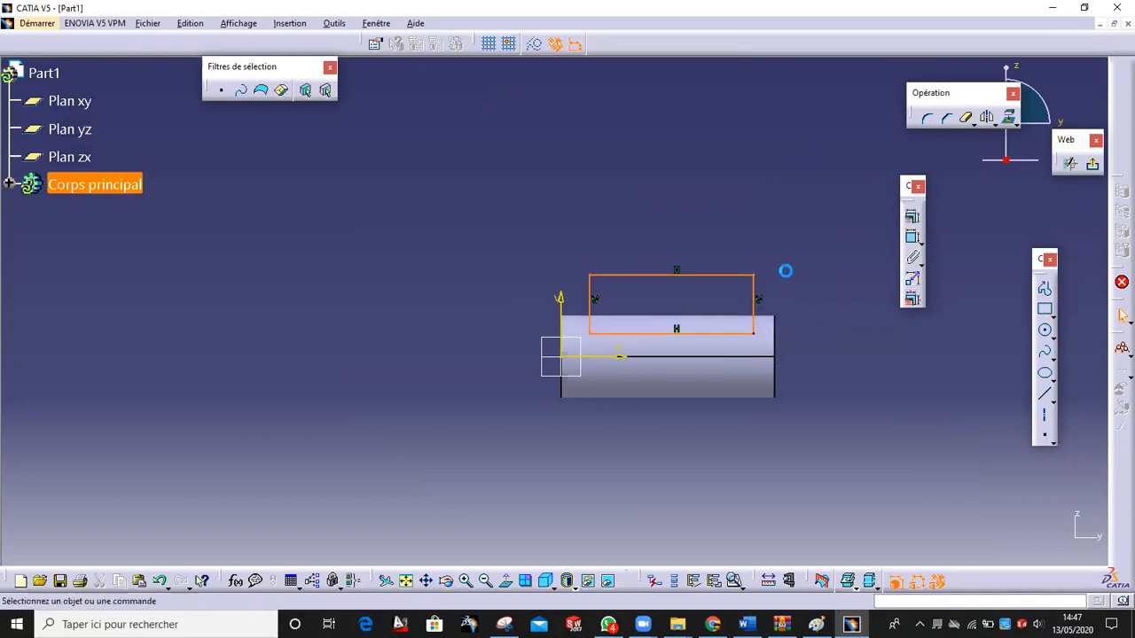
# - Switch to Paint and circle the c3 = 3,5 and a3 = 22 dimensions on the drawing
pyautogui.click(816, 624)
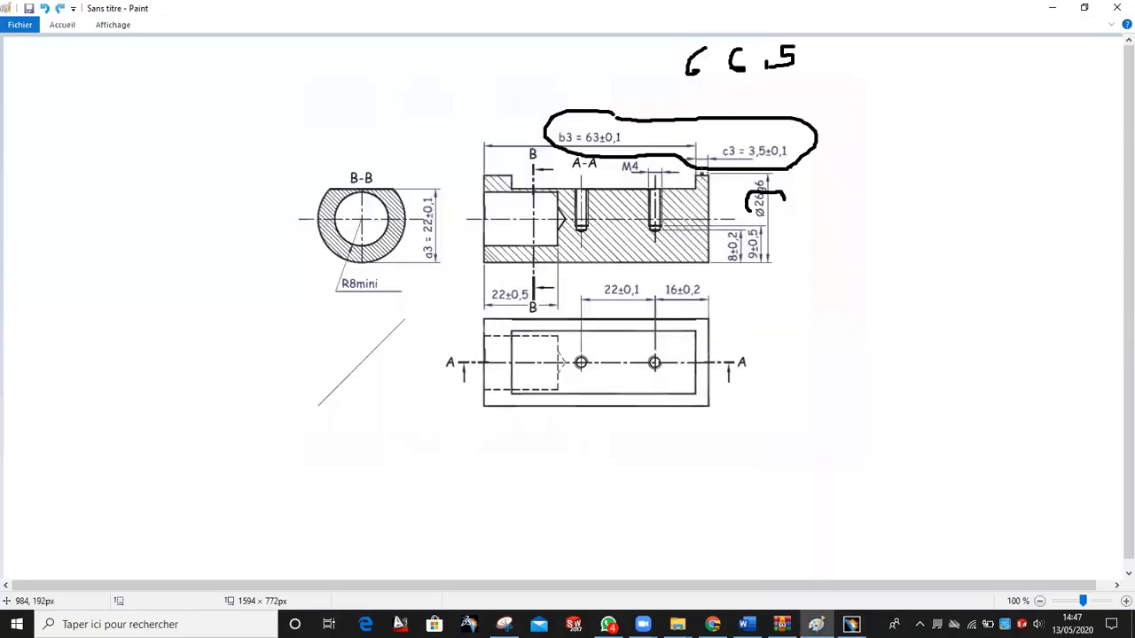
pyautogui.moveTo(774, 129)
pyautogui.mouseDown()
pyautogui.moveTo(744, 132)
pyautogui.moveTo(814, 133)
pyautogui.mouseUp()
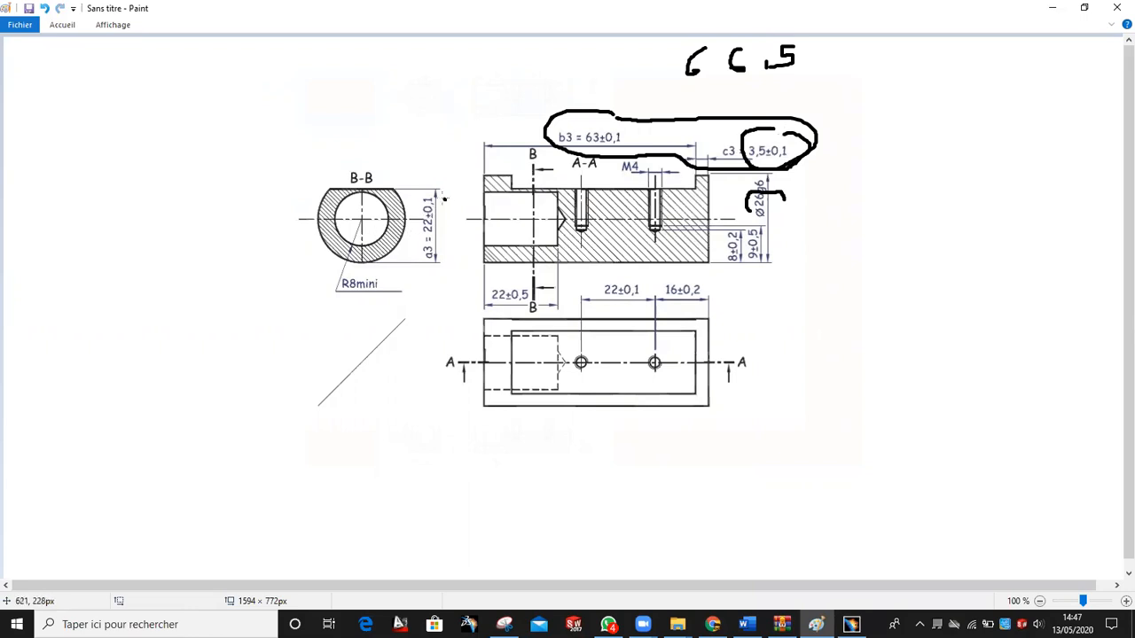
pyautogui.moveTo(415, 229)
pyautogui.mouseDown()
pyautogui.moveTo(427, 270)
pyautogui.moveTo(459, 222)
pyautogui.moveTo(438, 196)
pyautogui.mouseUp()
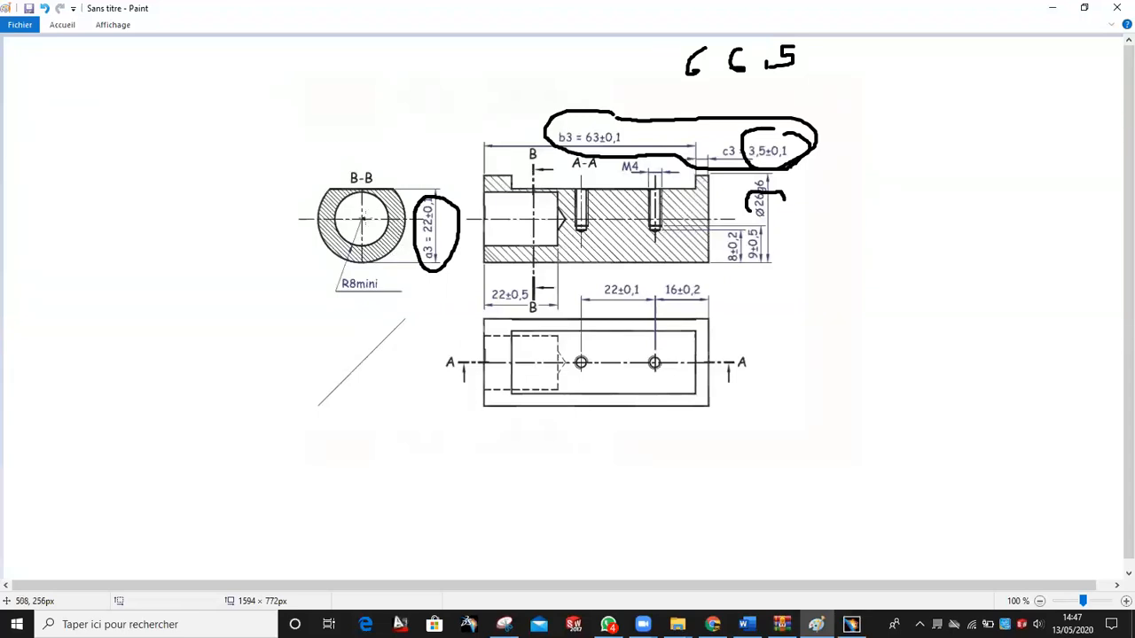
# - Mark the heights above and below the centre of view B-B with arrows, handwrite 13 and 2, and mark the left shoulder's width in A-A
pyautogui.moveTo(375, 222)
pyautogui.mouseDown()
pyautogui.moveTo(370, 192)
pyautogui.moveTo(388, 213)
pyautogui.moveTo(363, 268)
pyautogui.mouseUp()
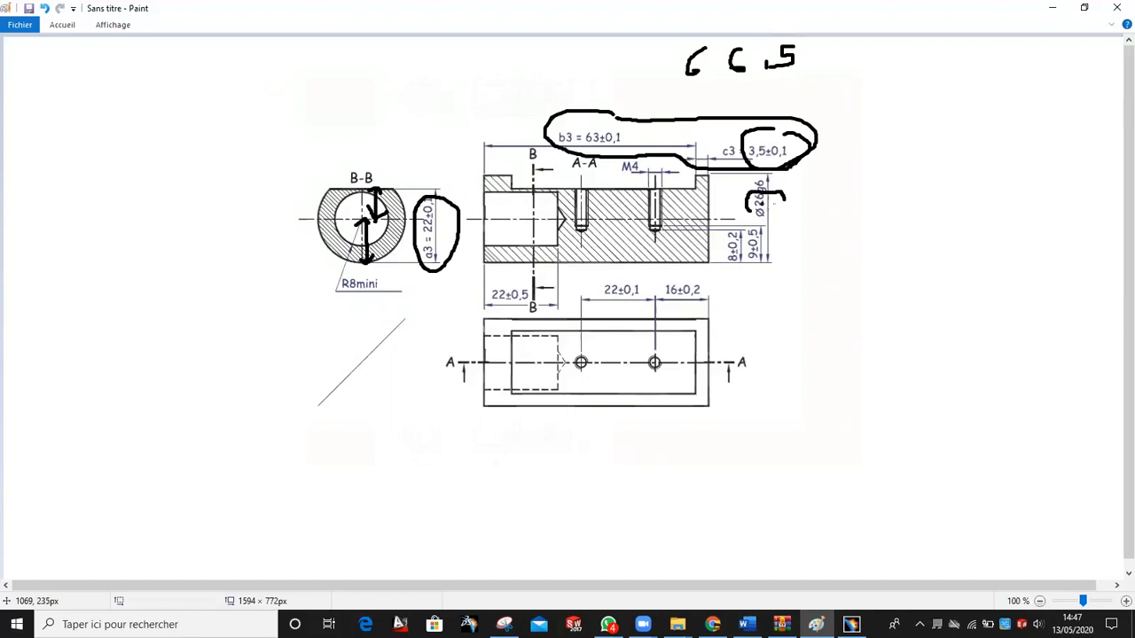
pyautogui.moveTo(785, 213); pyautogui.dragTo(806, 228)
pyautogui.moveTo(330, 229)
pyautogui.mouseDown()
pyautogui.moveTo(340, 229)
pyautogui.moveTo(333, 249)
pyautogui.mouseUp()
pyautogui.moveTo(484, 168)
pyautogui.mouseDown()
pyautogui.moveTo(502, 164)
pyautogui.moveTo(483, 163)
pyautogui.mouseUp()
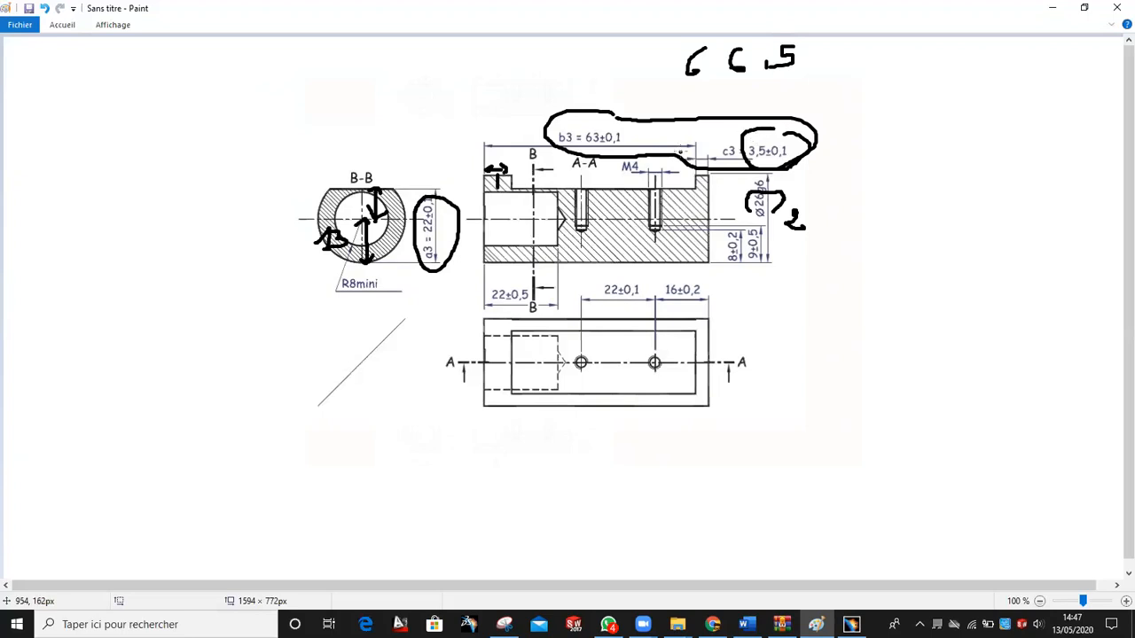
# - Switch back to CATIA V5 and constrain the rectangle's right side 3.5 mm from the cylinder's right end
pyautogui.click(851, 624)
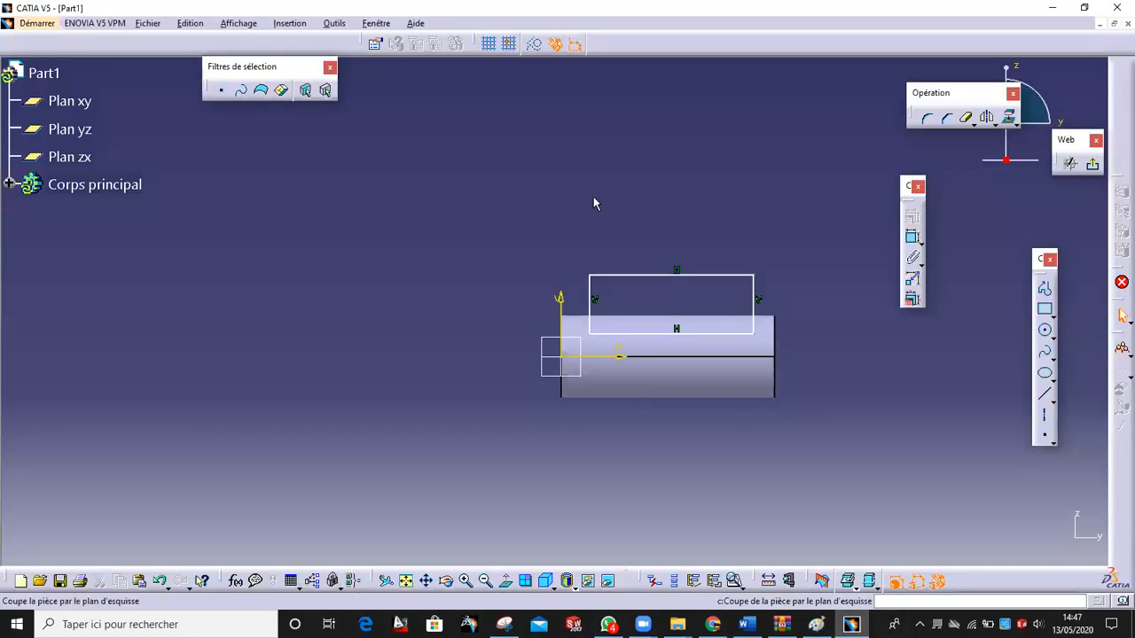
pyautogui.click(912, 237)
pyautogui.click(756, 305)
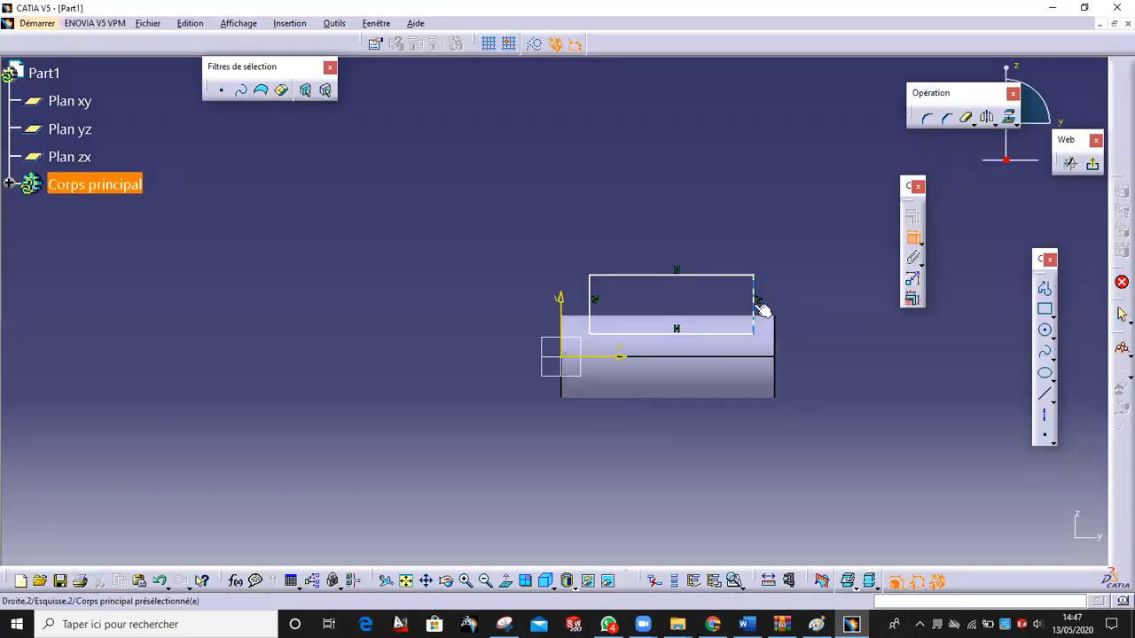
pyautogui.click(776, 326)
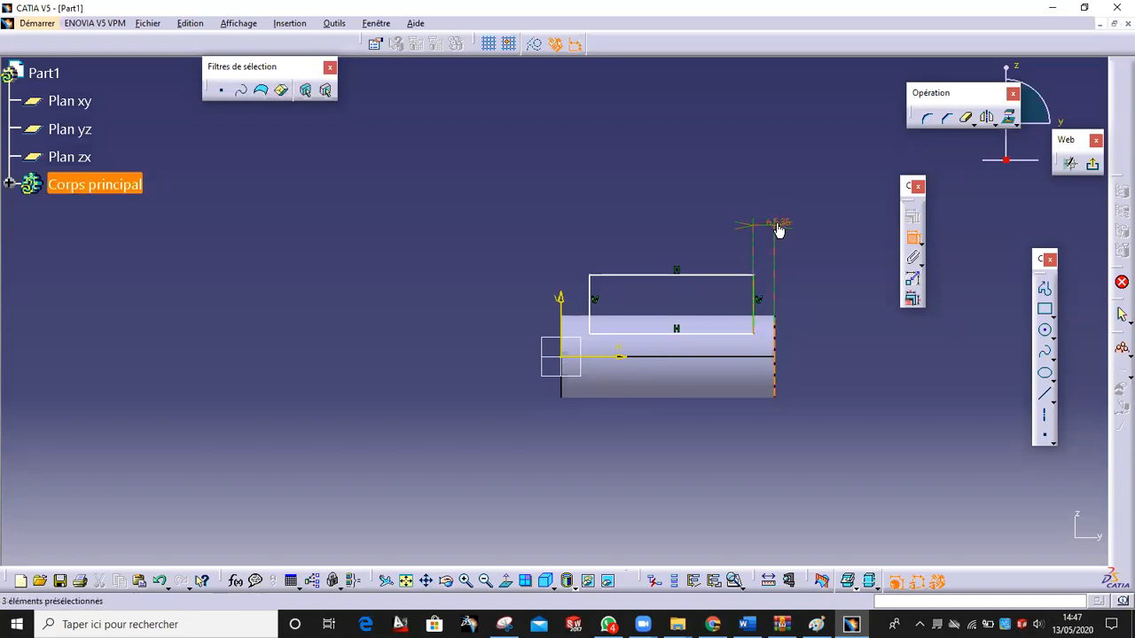
pyautogui.click(777, 229)
pyautogui.doubleClick(777, 223)
pyautogui.write('3.5')
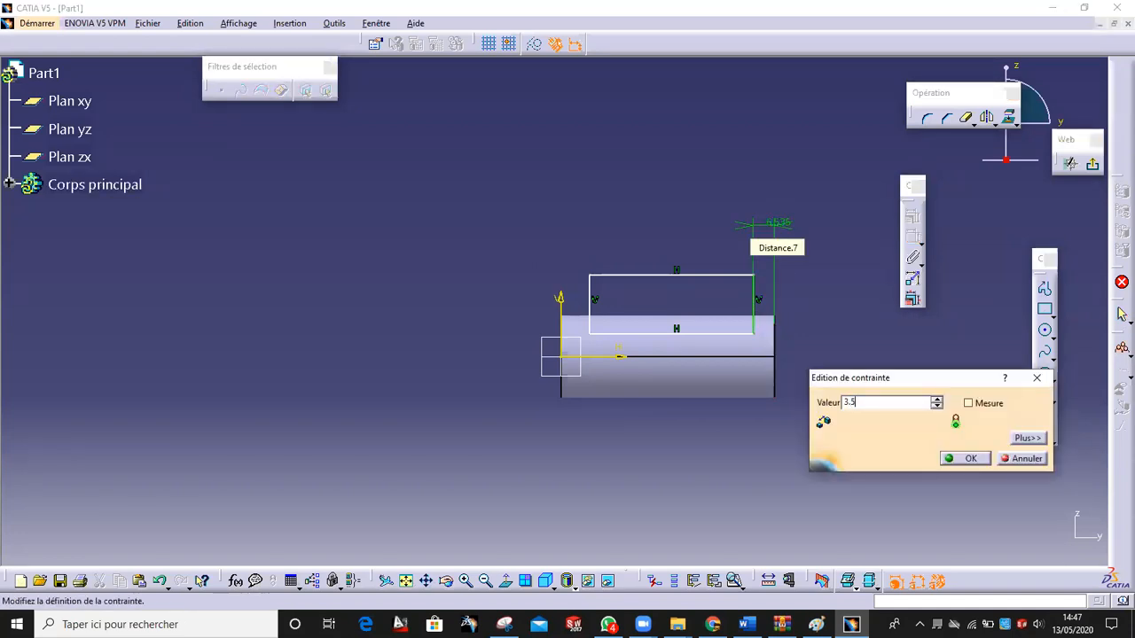
pyautogui.press('Return')
# - Constrain the rectangle's left side 7 mm from the vertical axis at the cylinder's left end
pyautogui.click(600, 298)
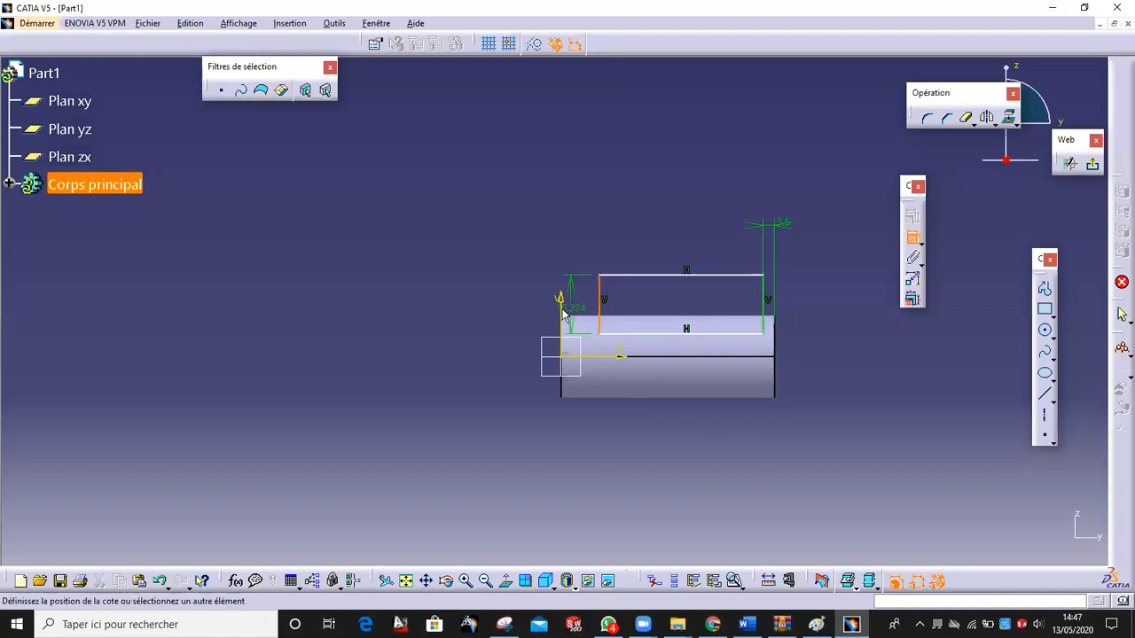
pyautogui.click(563, 310)
pyautogui.click(567, 227)
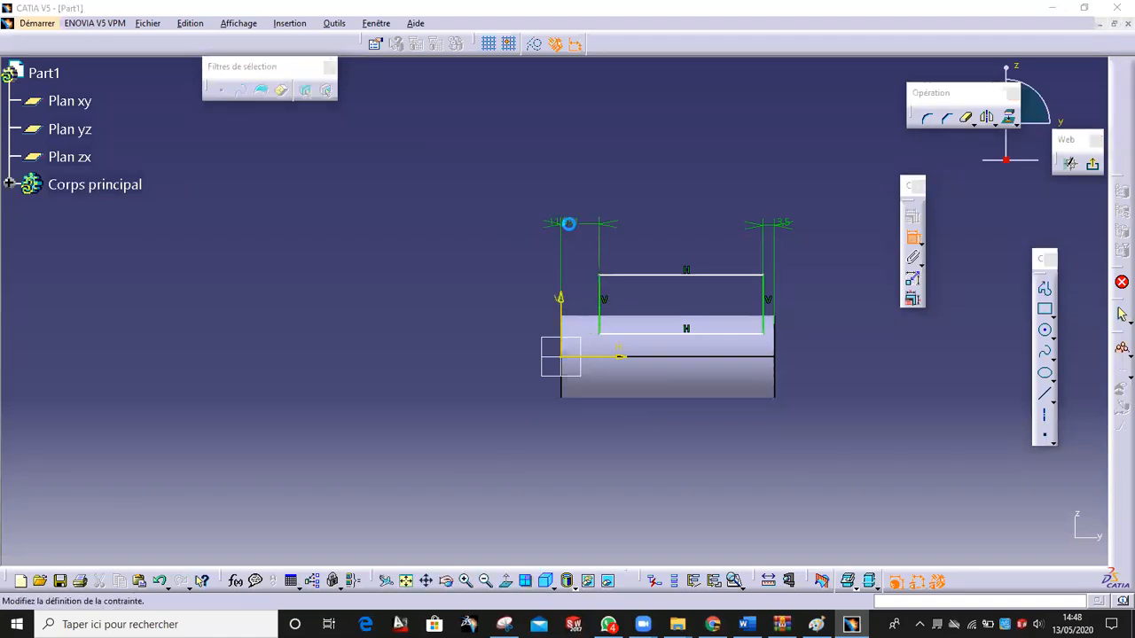
pyautogui.doubleClick(568, 227)
pyautogui.write('7')
pyautogui.press('Return')
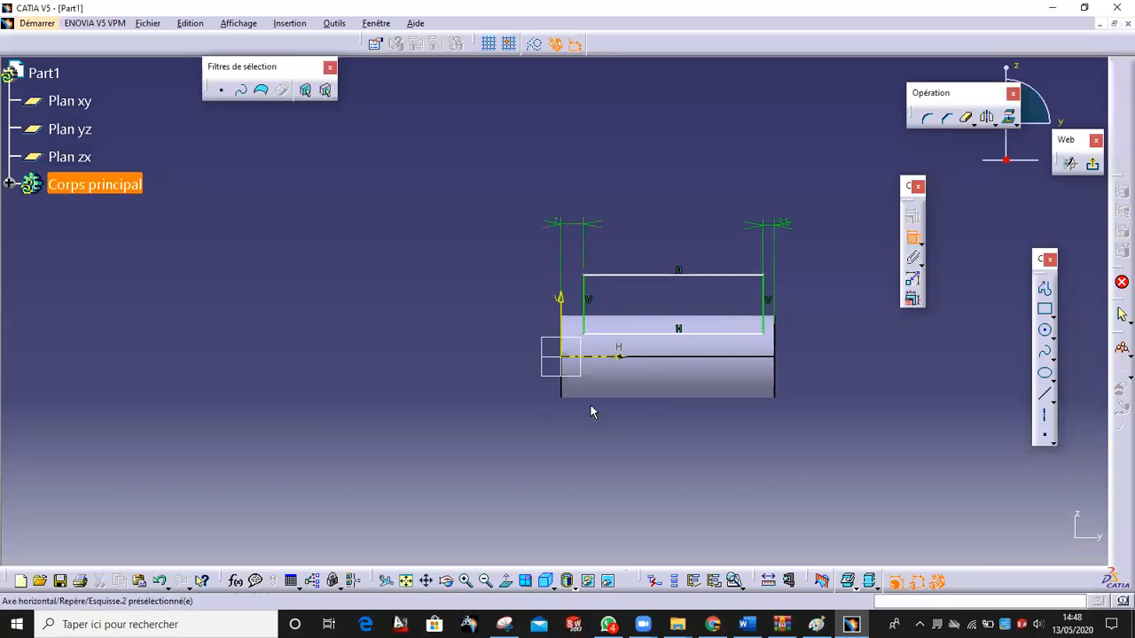
# - Constrain the rectangle's lower side 9 mm above the horizontal axis
pyautogui.click(614, 358)
pyautogui.click(618, 332)
pyautogui.doubleClick(475, 322)
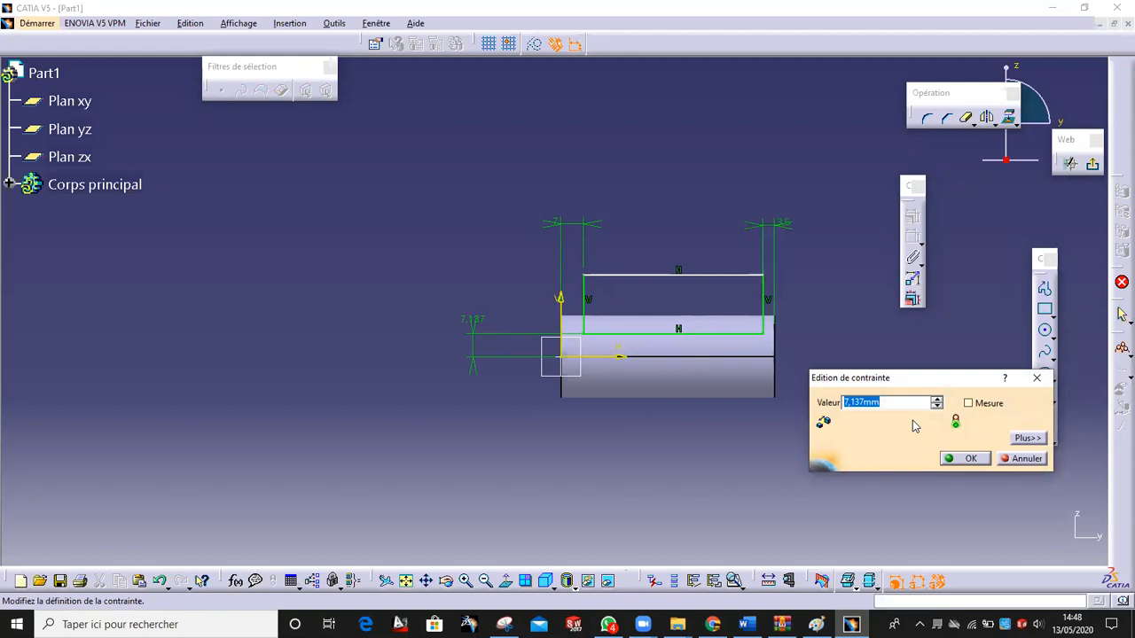
pyautogui.write('9')
pyautogui.press('Return')
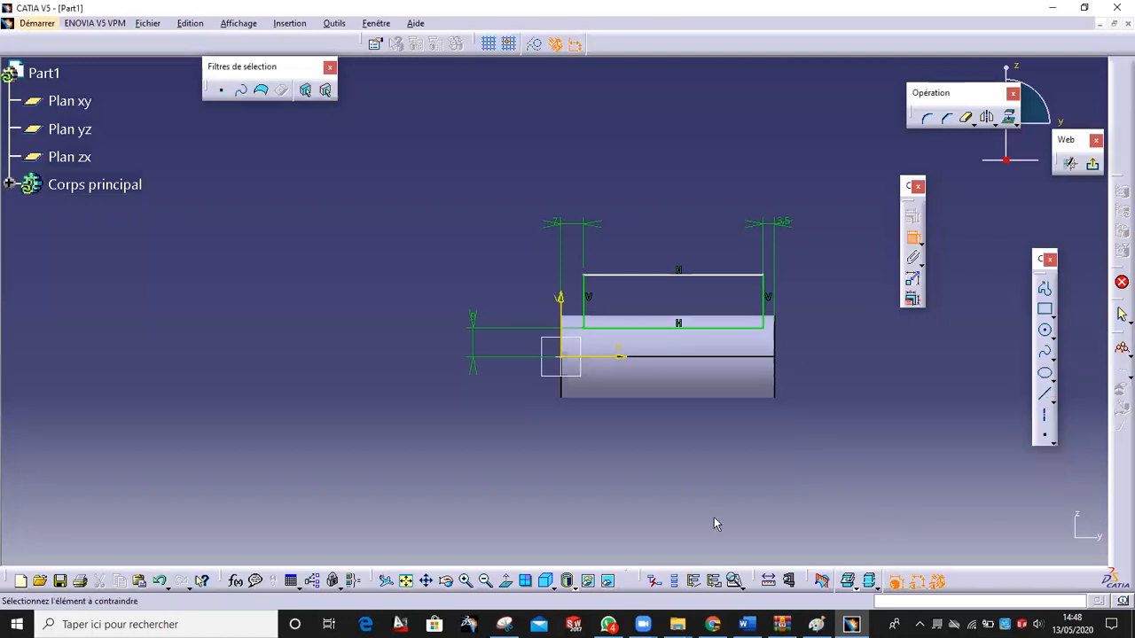
# - Check the drawing in Paint, then exit the sketch in CATIA V5 and cut a pocket 66,5 mm deep with symmetric extension
pyautogui.click(816, 624)
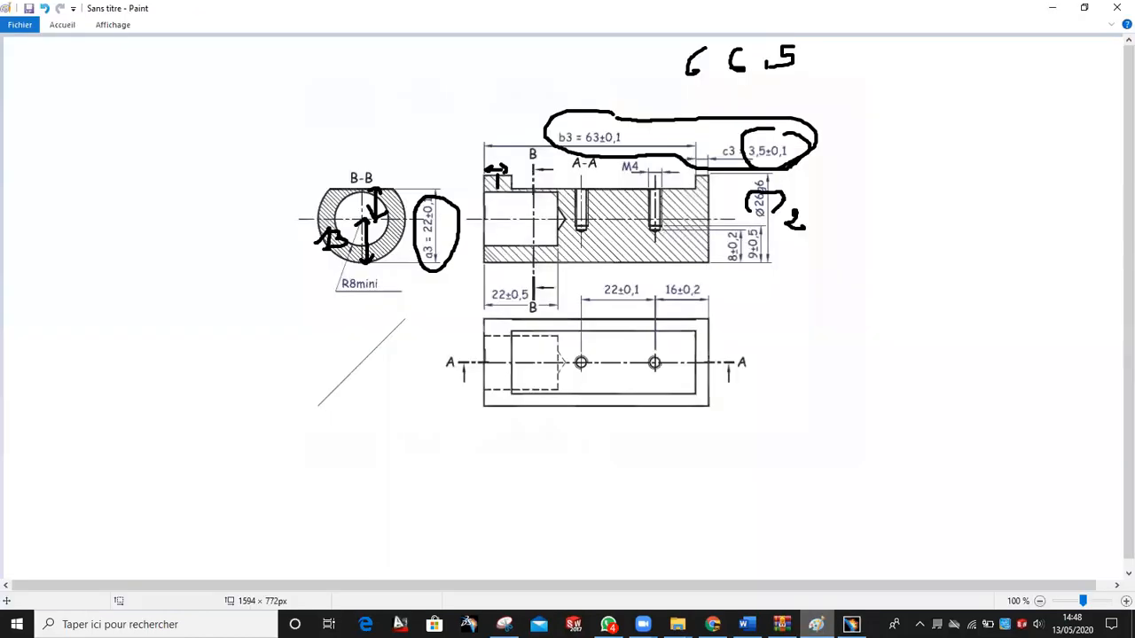
pyautogui.click(851, 624)
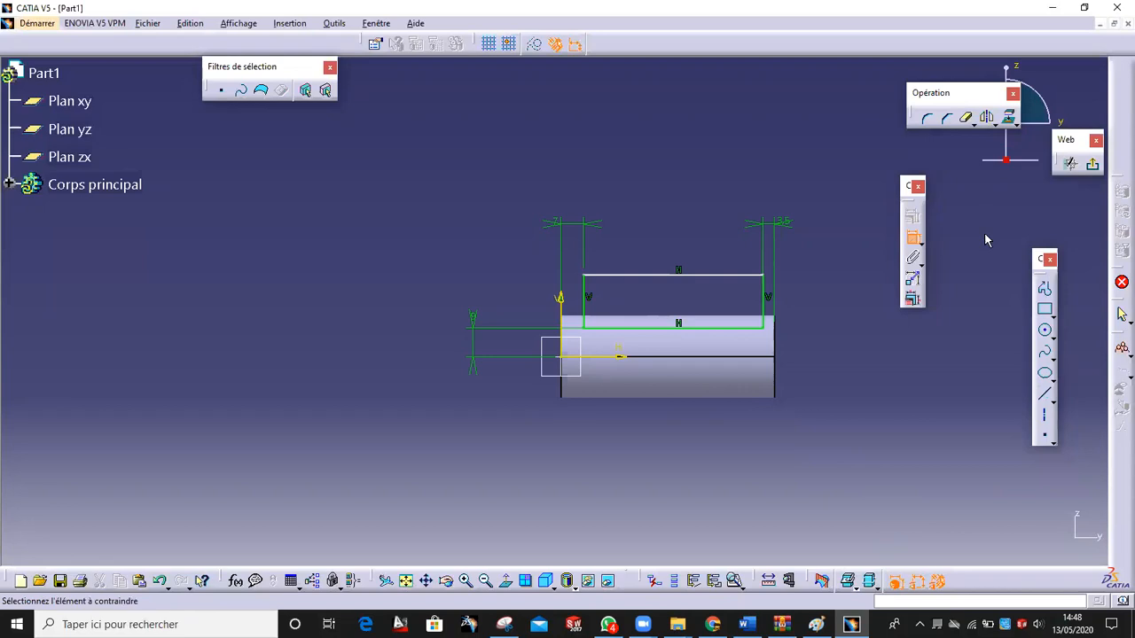
pyautogui.click(1091, 163)
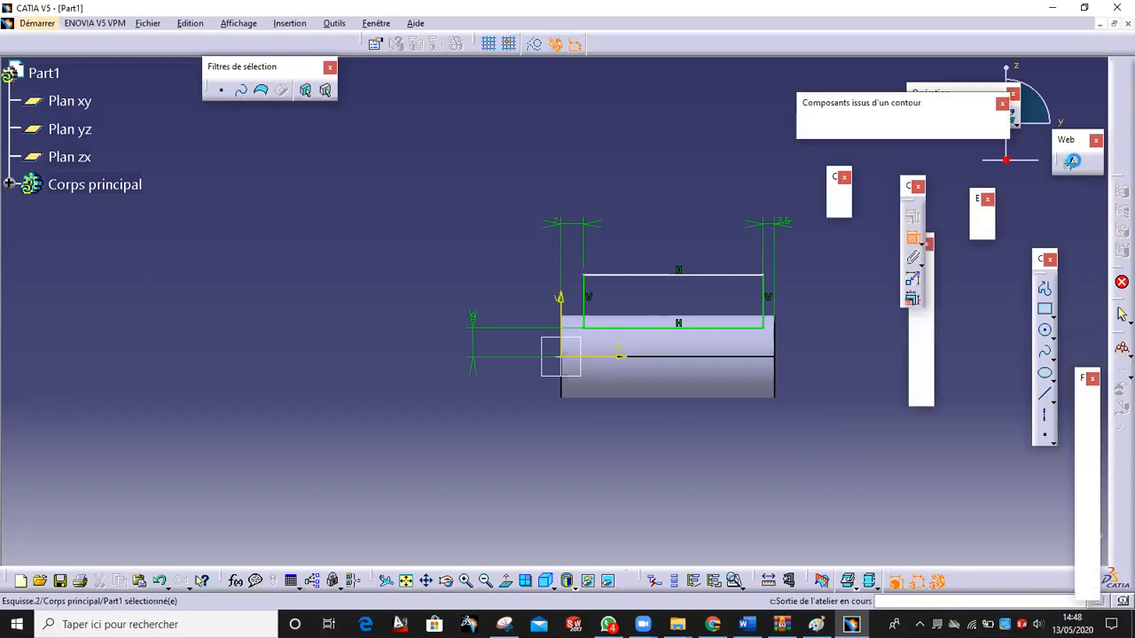
pyautogui.click(839, 129)
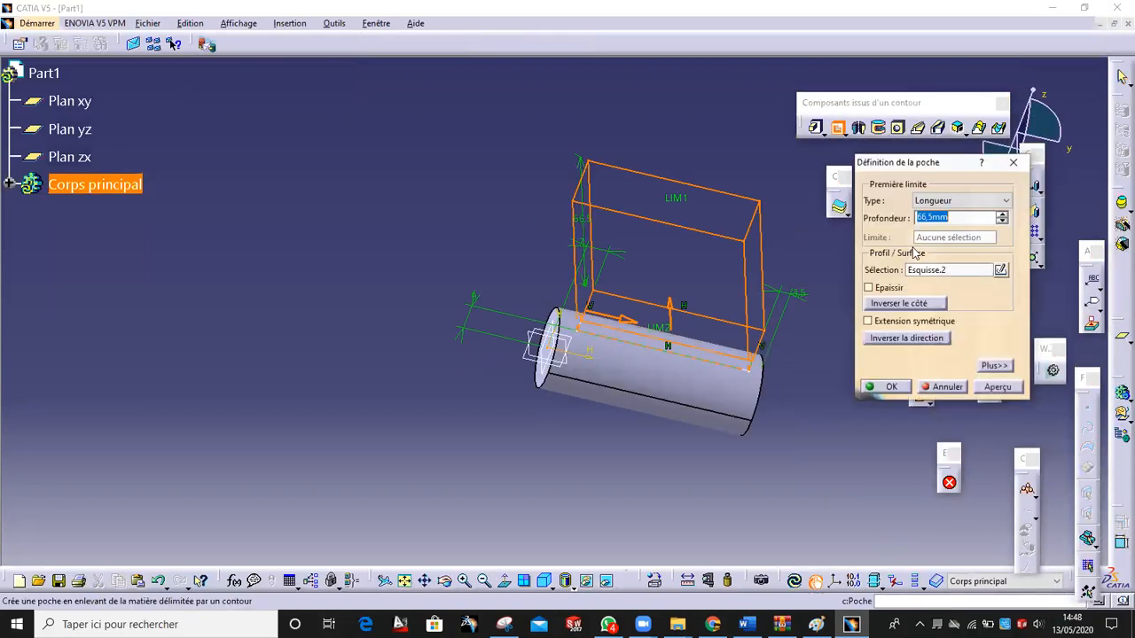
pyautogui.click(917, 323)
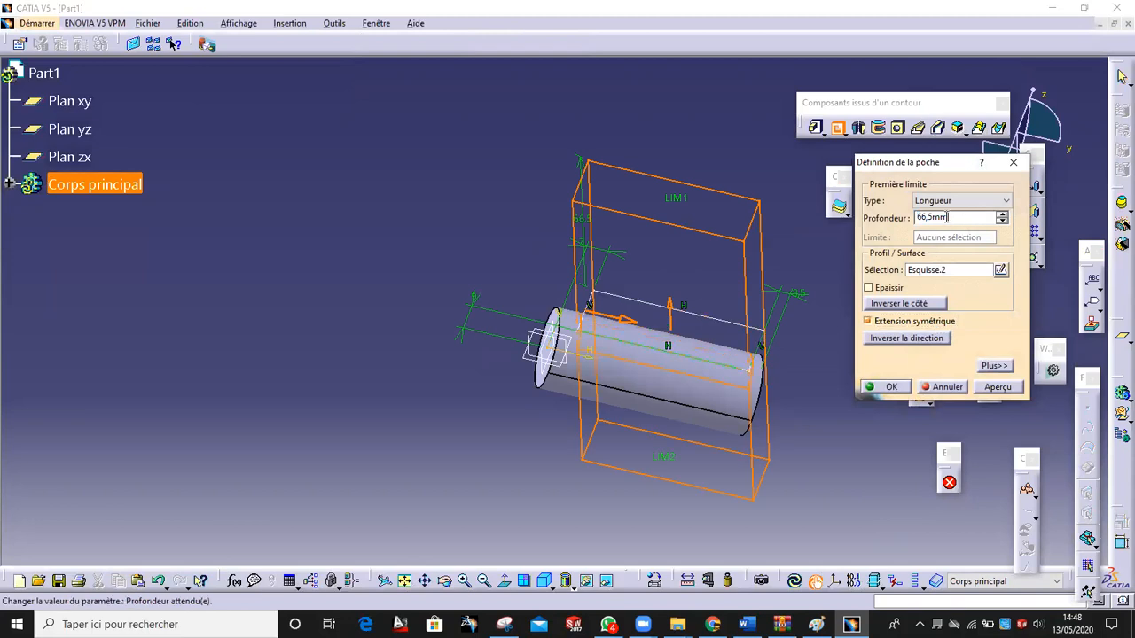
pyautogui.click(887, 387)
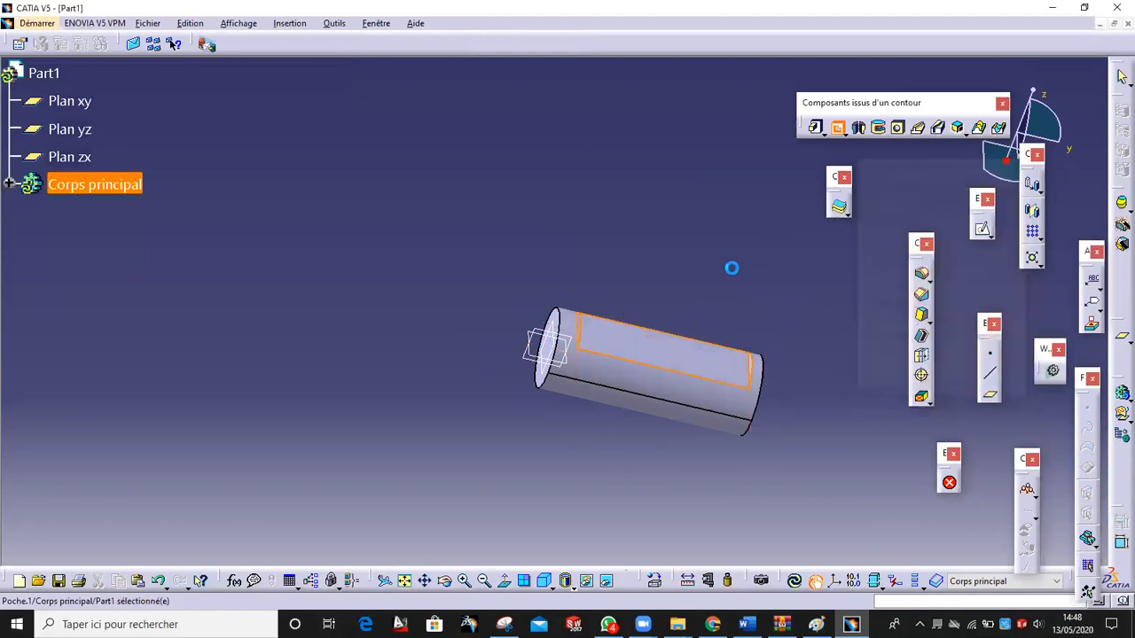
pyautogui.moveTo(671, 270); pyautogui.dragTo(652, 199, button='middle')
pyautogui.moveTo(590, 322)
pyautogui.mouseDown(button='middle')
pyautogui.moveTo(671, 359)
pyautogui.moveTo(764, 350)
pyautogui.moveTo(588, 354)
pyautogui.moveTo(644, 355)
pyautogui.mouseUp(button='middle')
# - After consulting the Paint drawing, start a hole on the pocket's flat face in CATIA V5 and open its positioning sketch
pyautogui.click(816, 624)
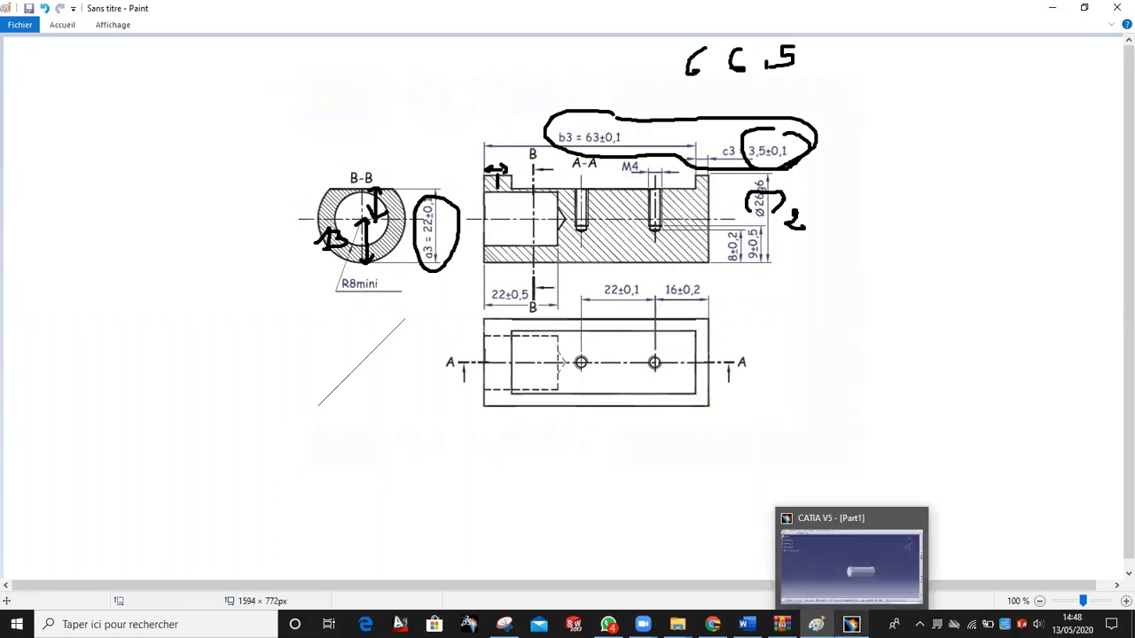
pyautogui.click(851, 624)
pyautogui.click(669, 329)
pyautogui.click(897, 128)
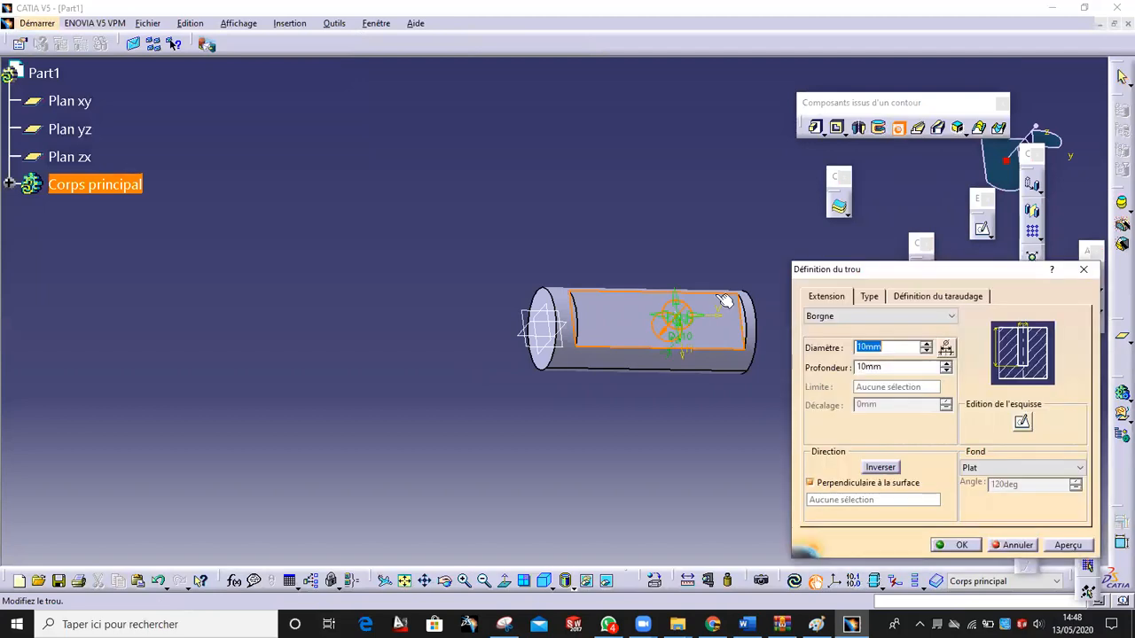
pyautogui.click(1022, 423)
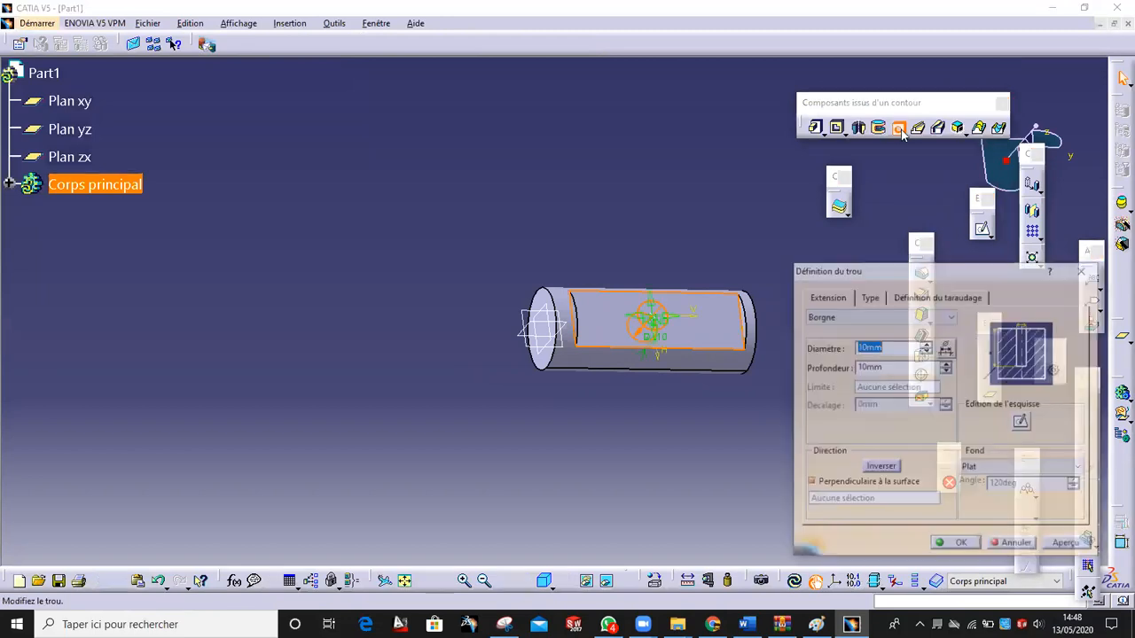
pyautogui.click(1025, 423)
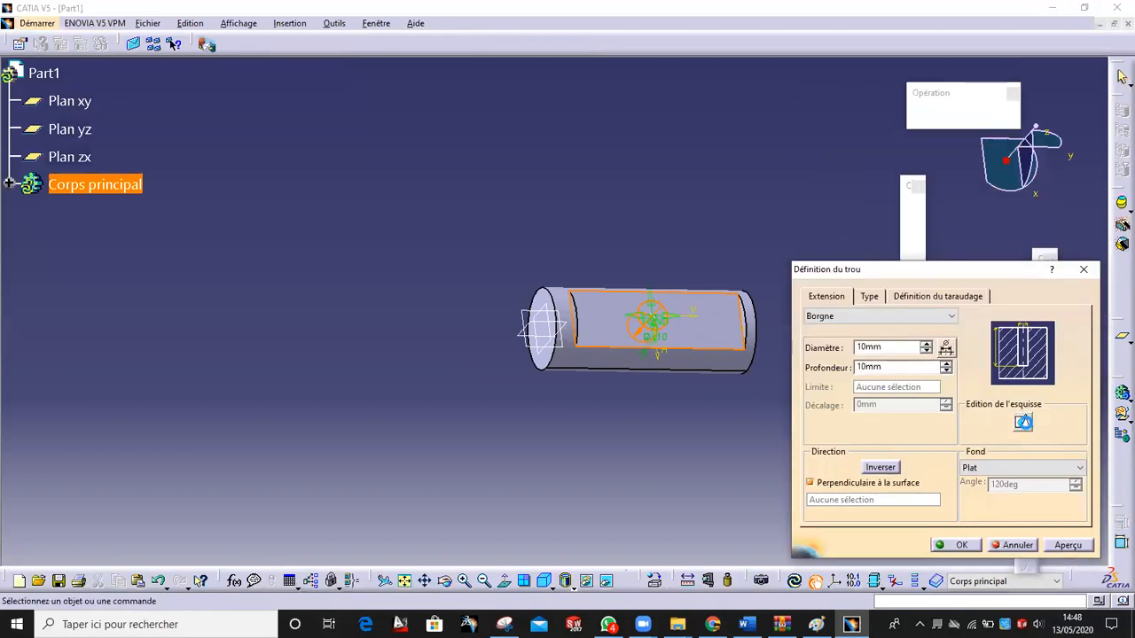
pyautogui.moveTo(695, 310); pyautogui.dragTo(765, 380, button='middle')
pyautogui.moveTo(635, 286); pyautogui.dragTo(671, 349, button='middle')
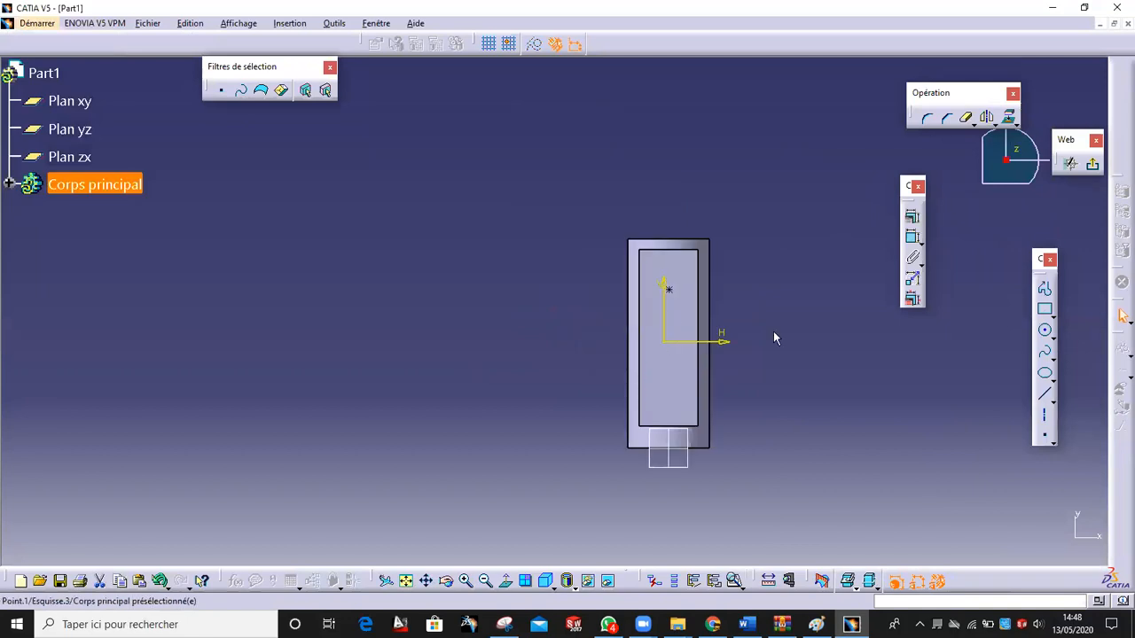
# - Start a constraint from the hole's centre point, circle the 16±0,2 dimension on the Paint drawing, and return to CATIA V5
pyautogui.click(913, 238)
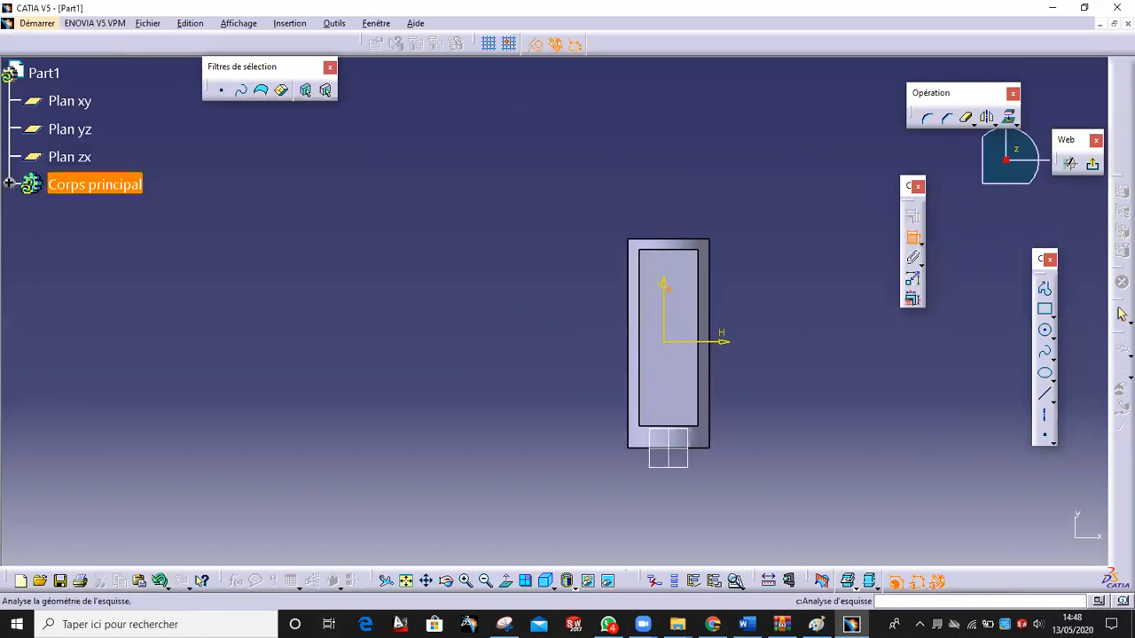
pyautogui.hotkey('alt', 'Tab')
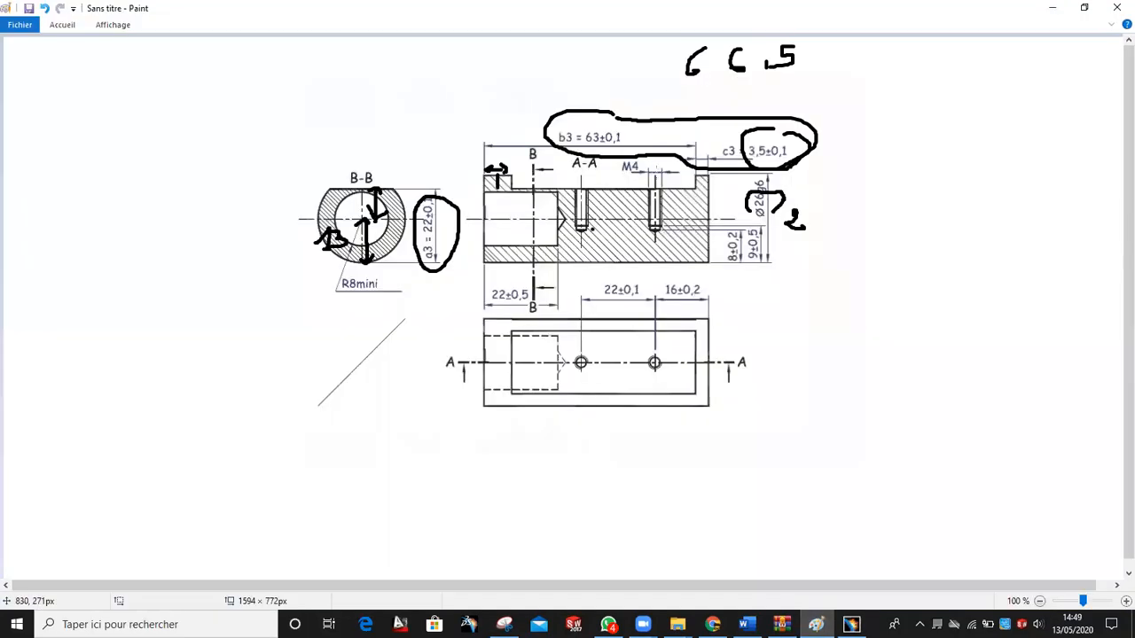
pyautogui.moveTo(698, 271)
pyautogui.mouseDown()
pyautogui.moveTo(682, 270)
pyautogui.moveTo(664, 299)
pyautogui.moveTo(729, 293)
pyautogui.moveTo(703, 265)
pyautogui.mouseUp()
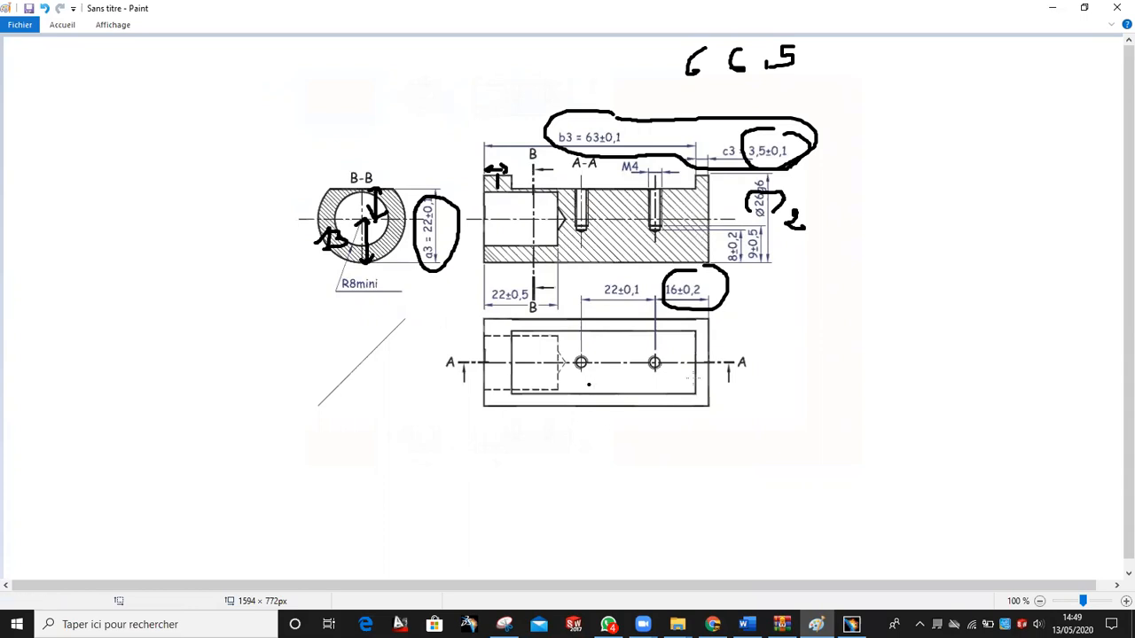
pyautogui.click(850, 624)
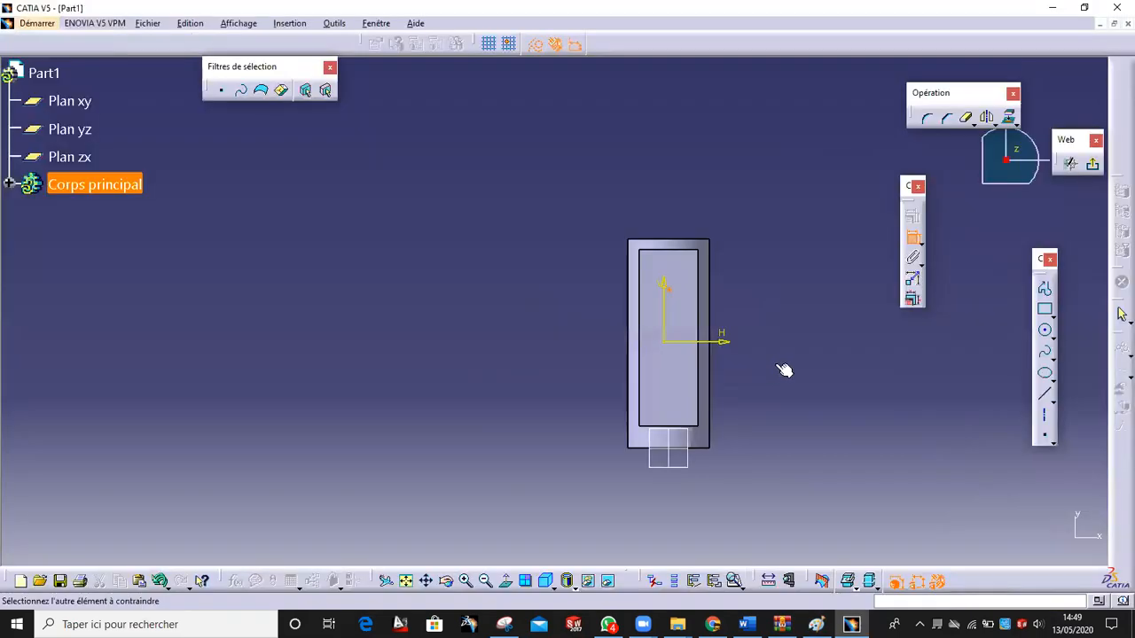
# - Constrain the hole's centre point 16 mm from the cylinder end nearest to it
pyautogui.click(705, 240)
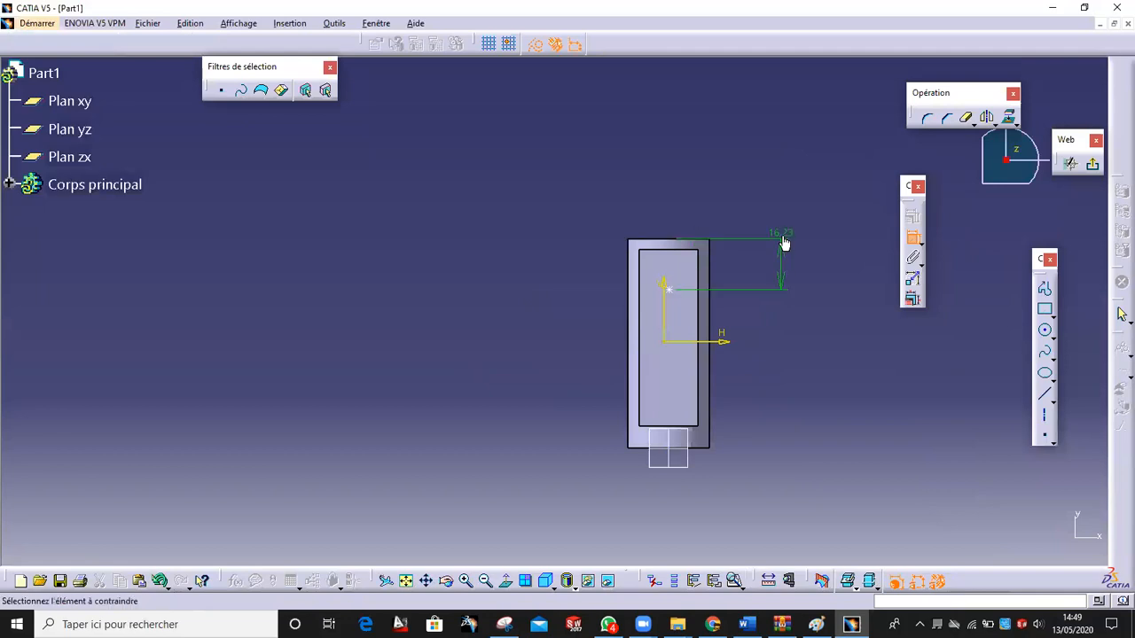
pyautogui.doubleClick(784, 234)
pyautogui.write('16')
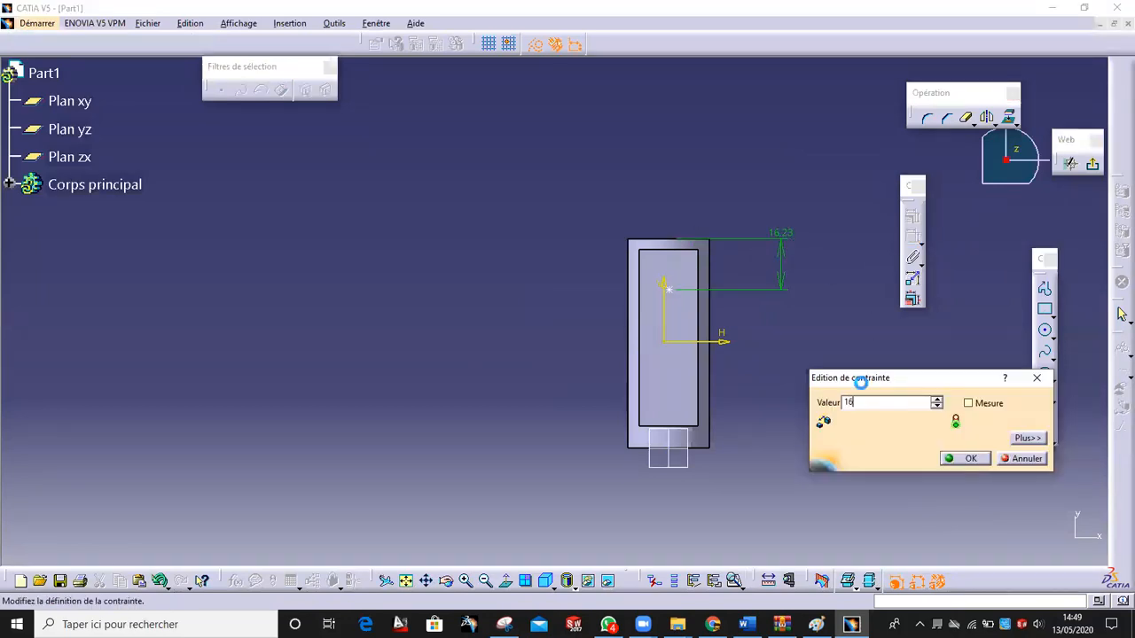
pyautogui.press('Return')
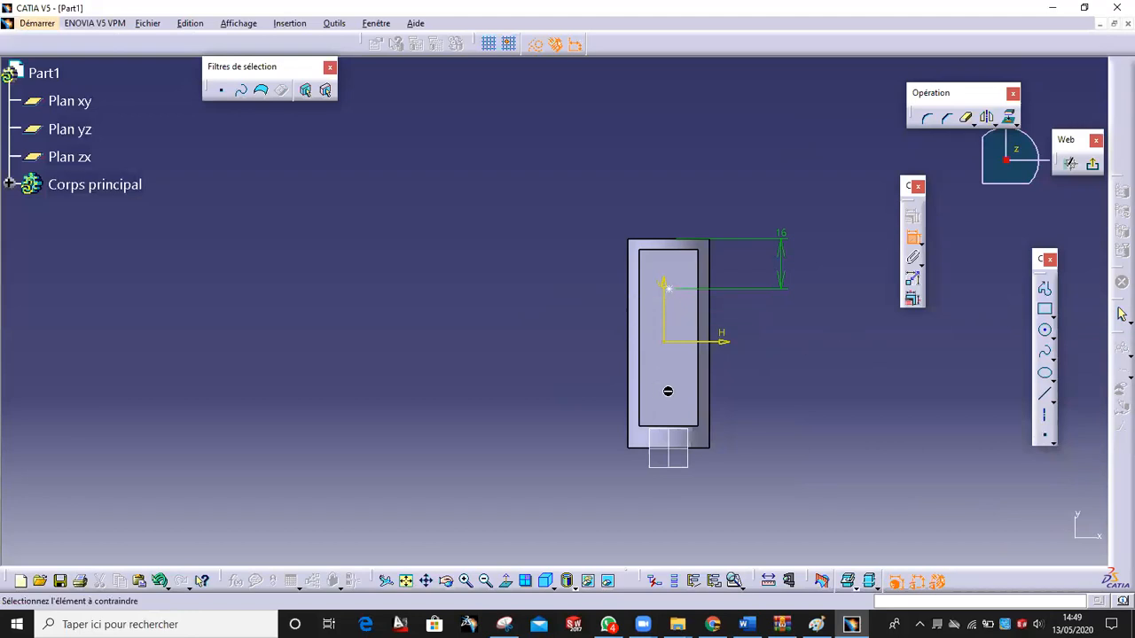
# - Constrain the hole's centre point at 0 mm from the cylinder's axis
pyautogui.moveTo(739, 364); pyautogui.dragTo(883, 285, button='middle')
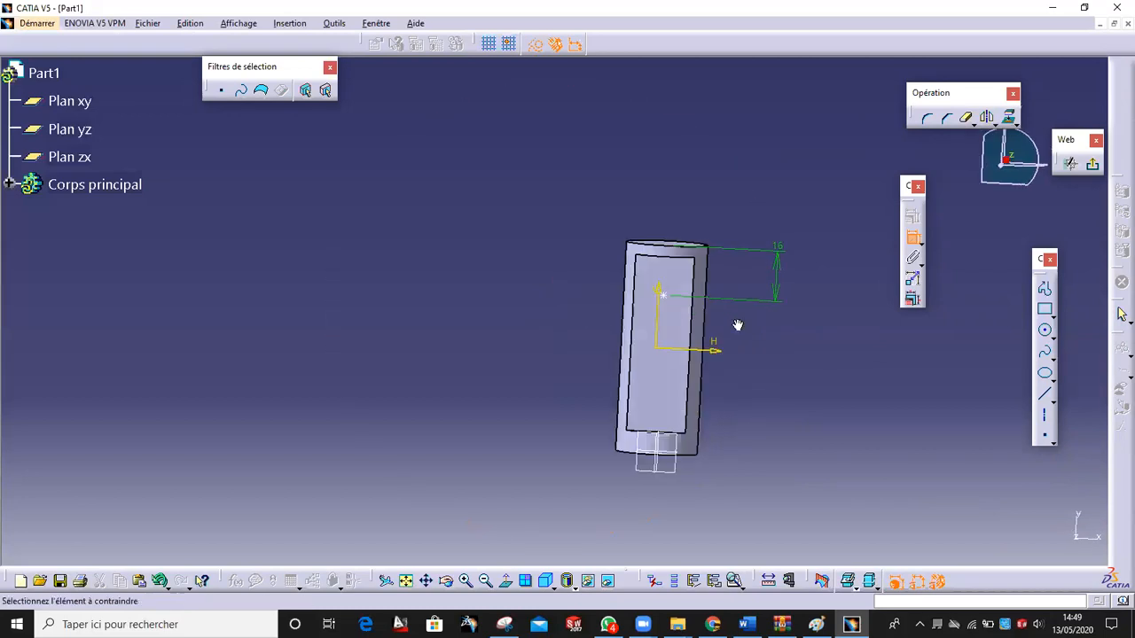
pyautogui.click(656, 295)
pyautogui.moveTo(640, 335); pyautogui.dragTo(780, 322, button='middle')
pyautogui.click(661, 328)
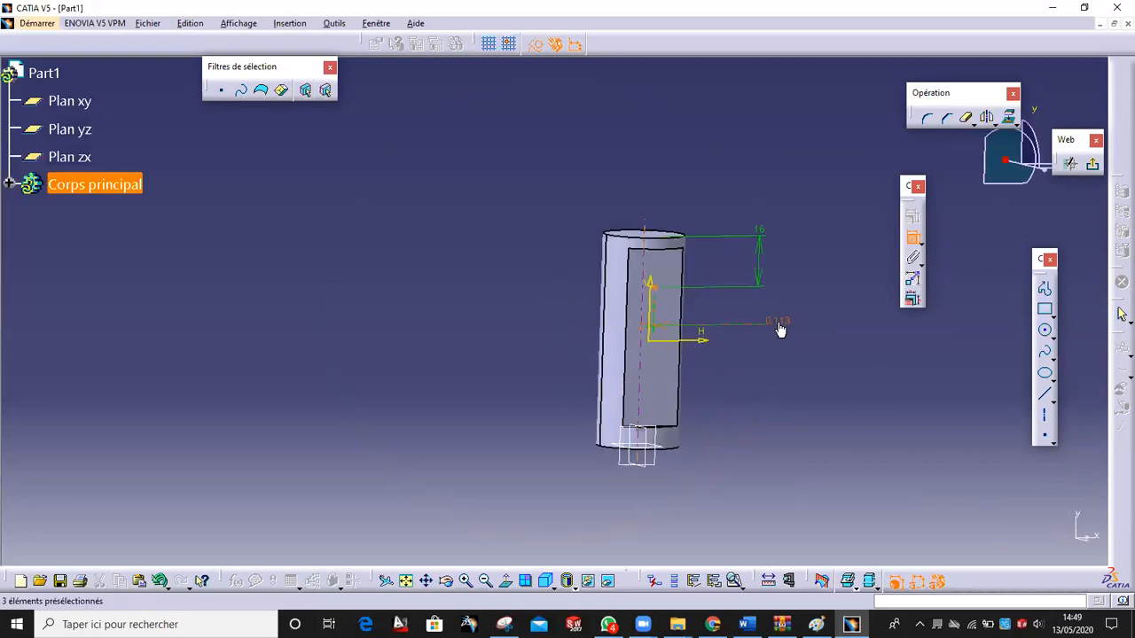
pyautogui.click(780, 330)
pyautogui.doubleClick(779, 328)
pyautogui.write('0')
pyautogui.press('Return')
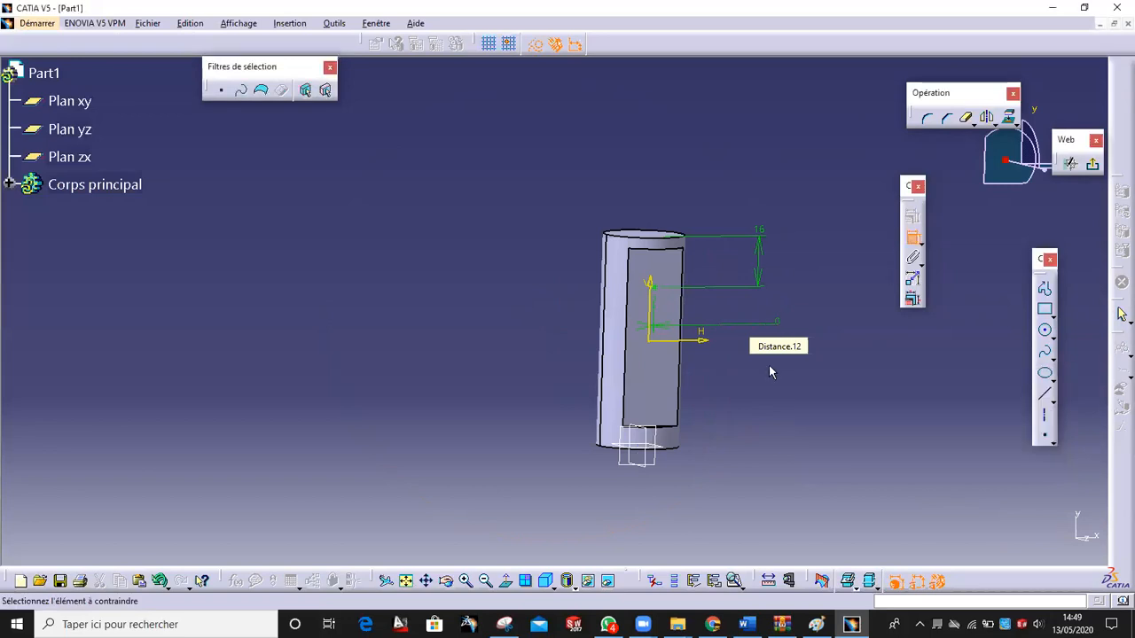
# - Exit the positioning sketch and give the hole a V-shaped bottom (En V)
pyautogui.click(505, 580)
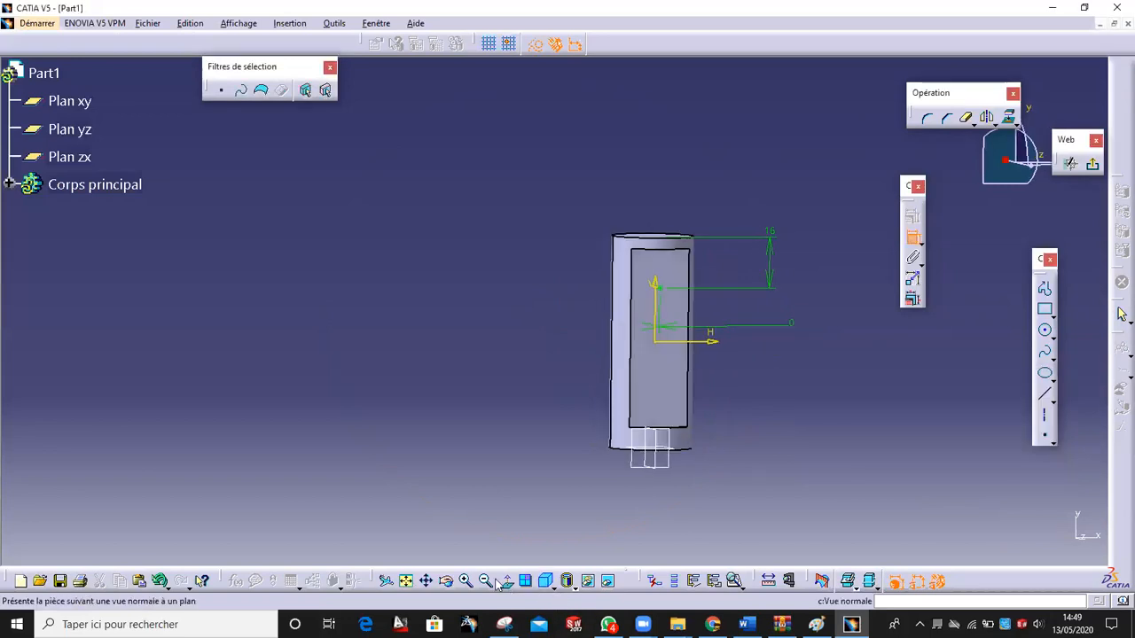
pyautogui.moveTo(663, 488); pyautogui.dragTo(686, 408, button='middle')
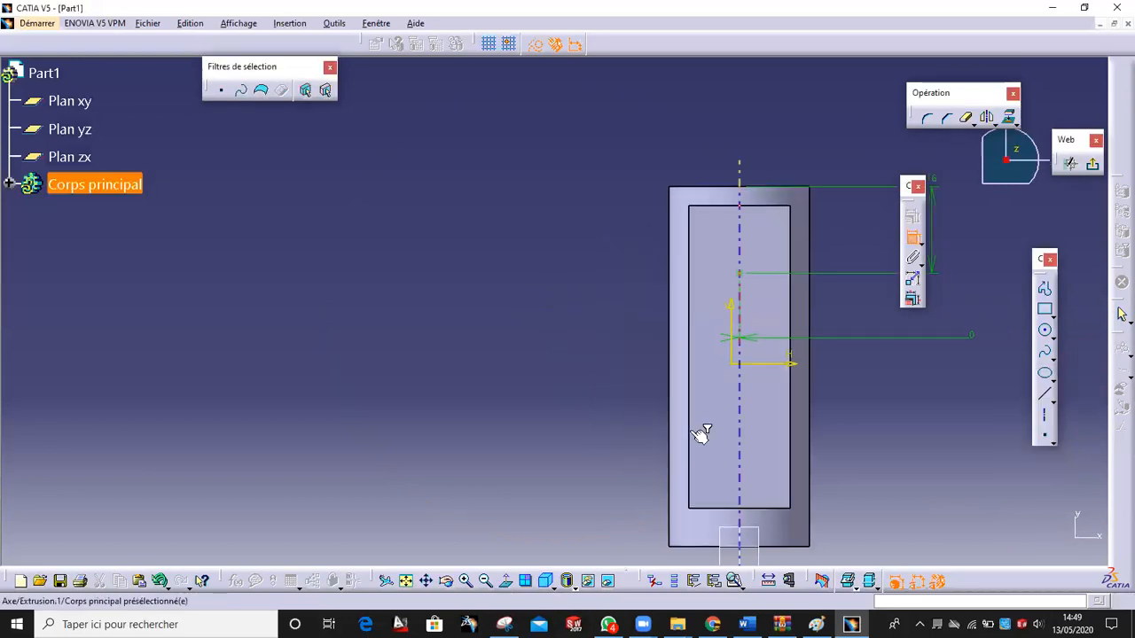
pyautogui.click(1096, 168)
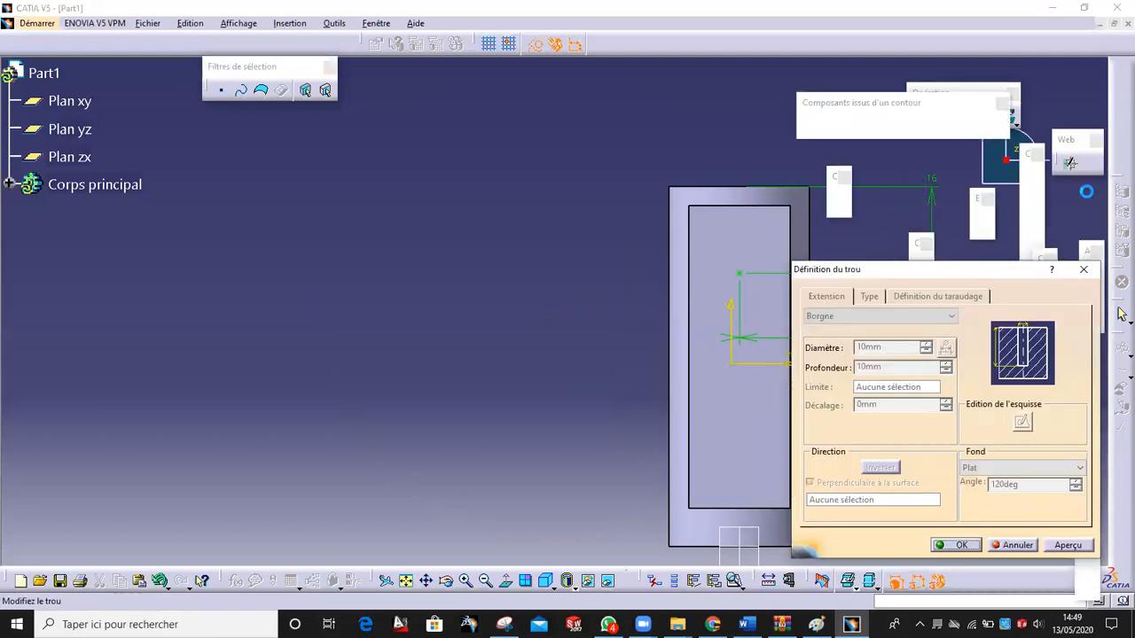
pyautogui.moveTo(650, 348); pyautogui.dragTo(617, 281, button='middle')
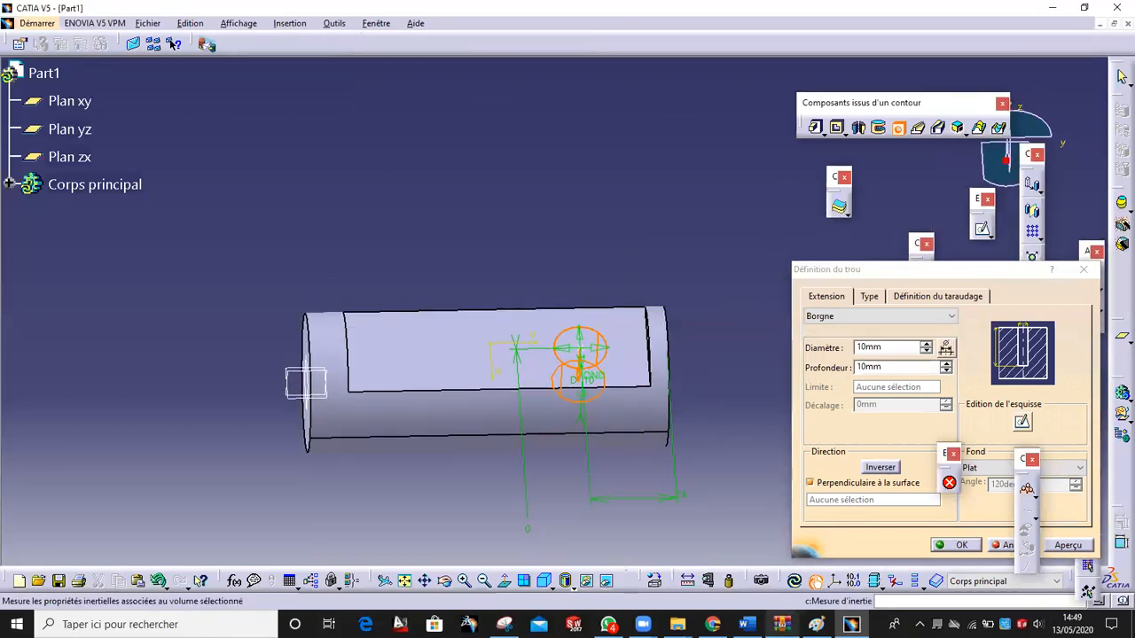
pyautogui.click(1007, 468)
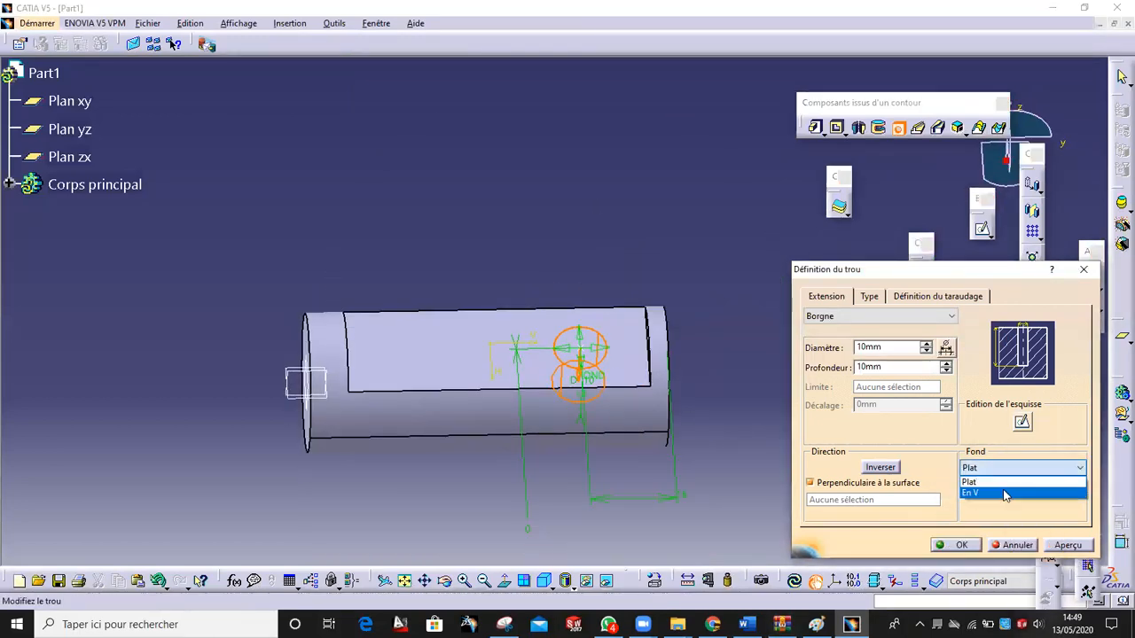
pyautogui.click(1000, 492)
# - Switch to Paint and examine the M4 hole dimensions in section A-A at 300 % zoom
pyautogui.click(815, 624)
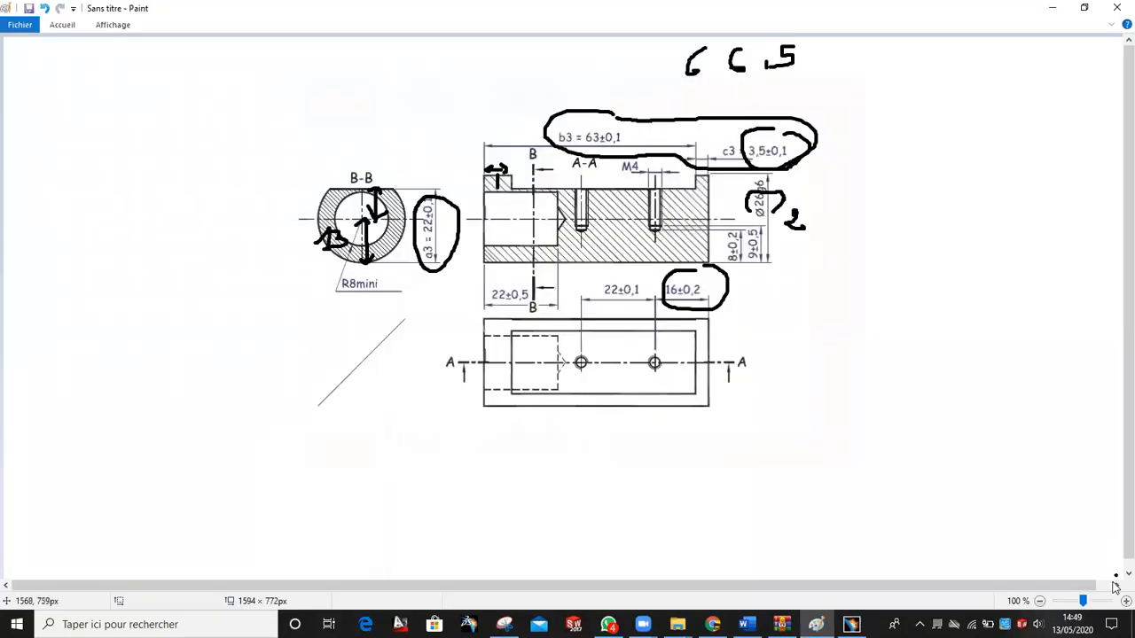
pyautogui.click(1091, 601)
pyautogui.moveTo(367, 585); pyautogui.dragTo(736, 582)
pyautogui.moveTo(1126, 137); pyautogui.dragTo(1114, 227)
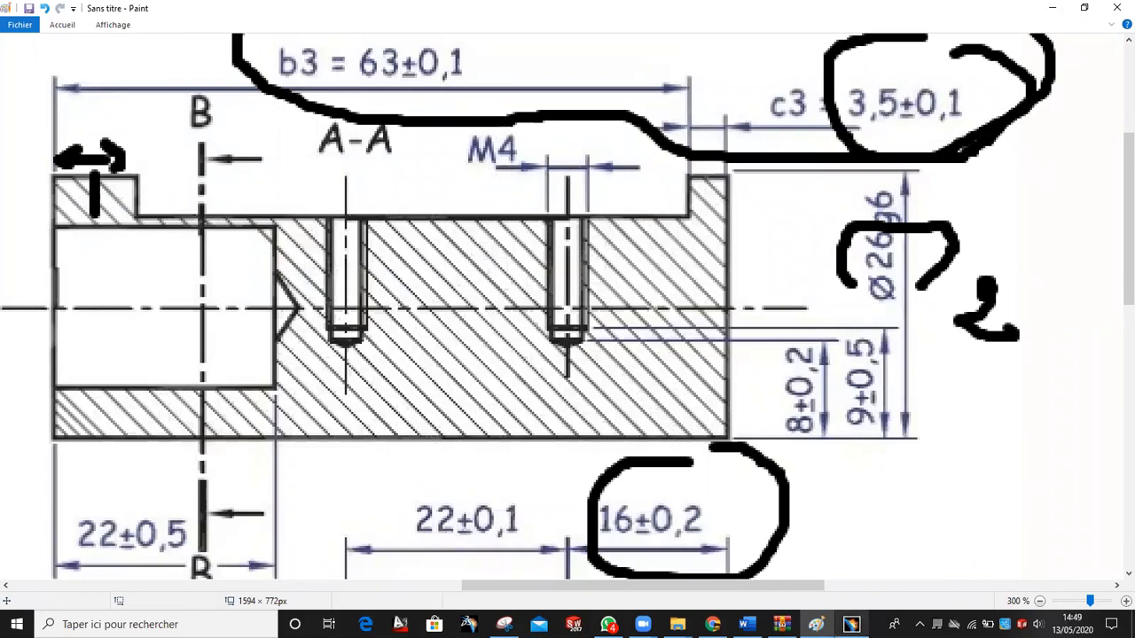
# - Switch back to CATIA and make the hole threaded (Taraudé), with type Métrique à pas épais and thread reference M4
pyautogui.click(851, 624)
pyautogui.click(944, 296)
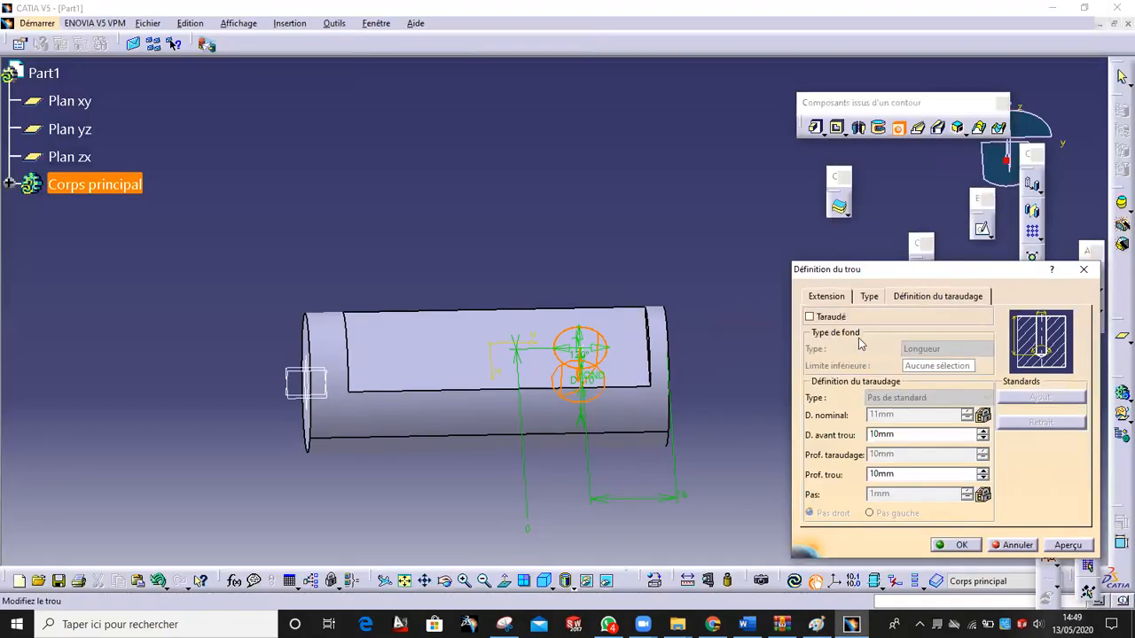
pyautogui.click(814, 317)
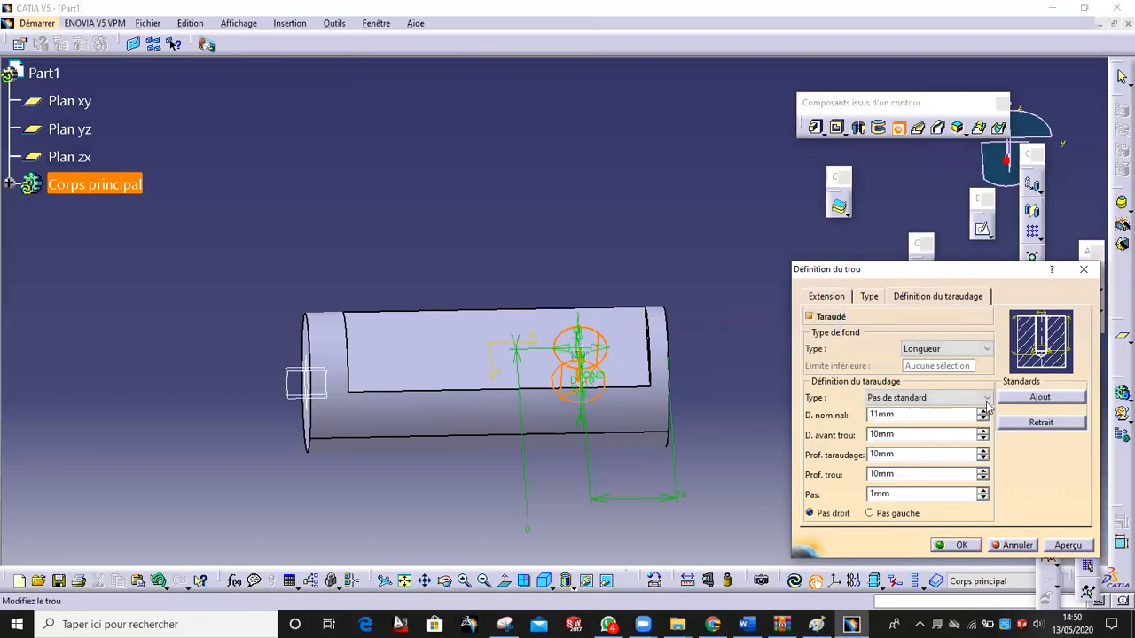
pyautogui.click(969, 399)
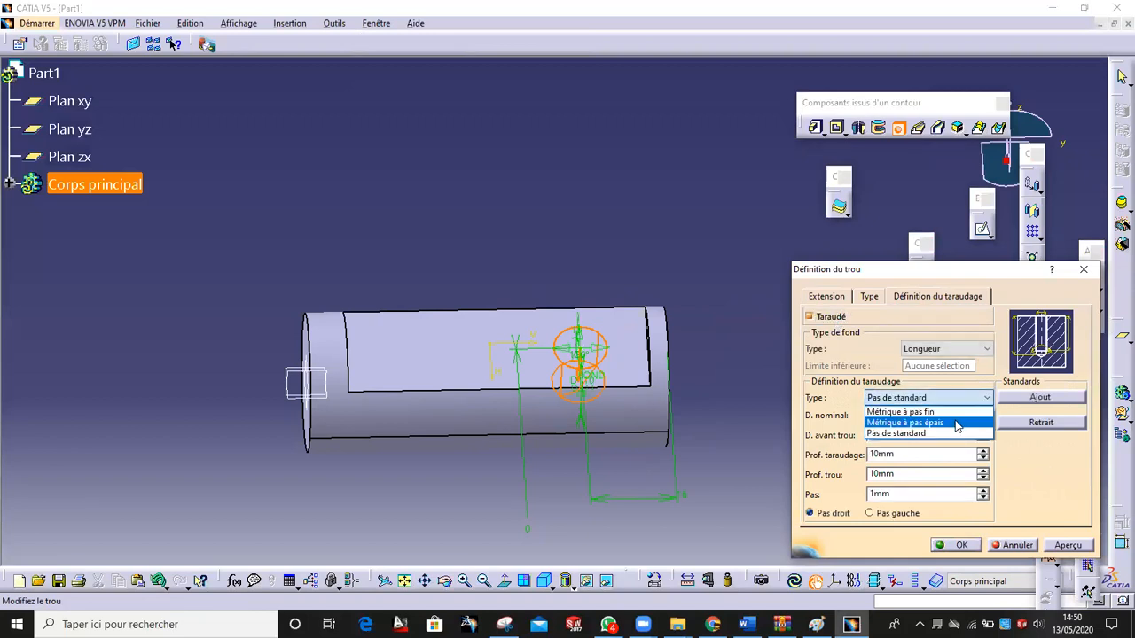
pyautogui.click(955, 434)
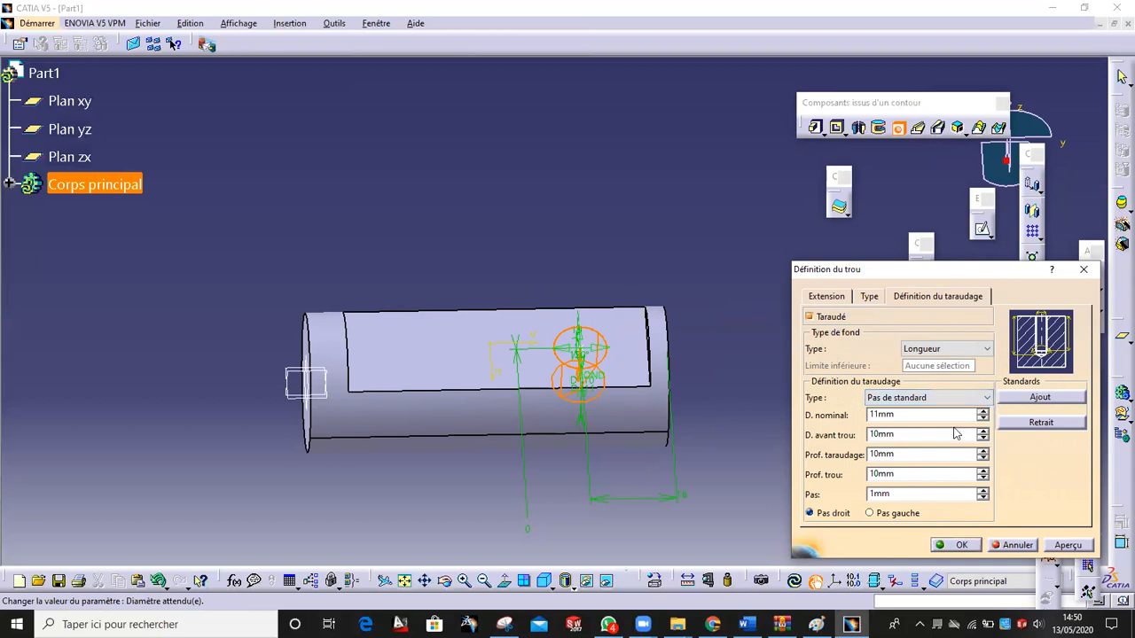
pyautogui.click(943, 397)
pyautogui.click(934, 425)
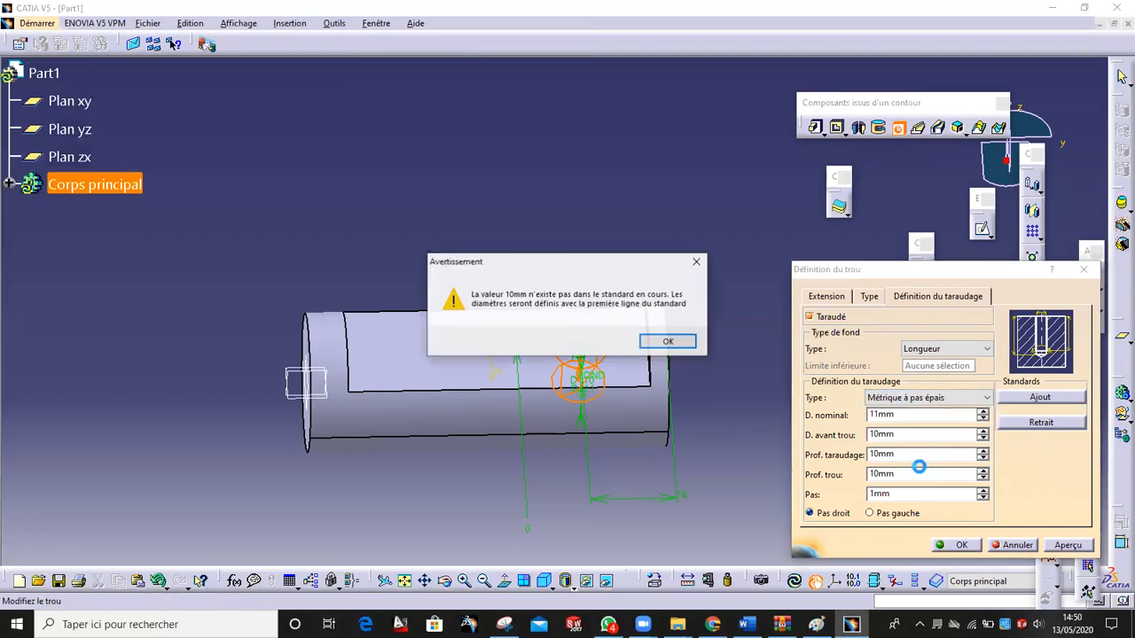
pyautogui.click(665, 340)
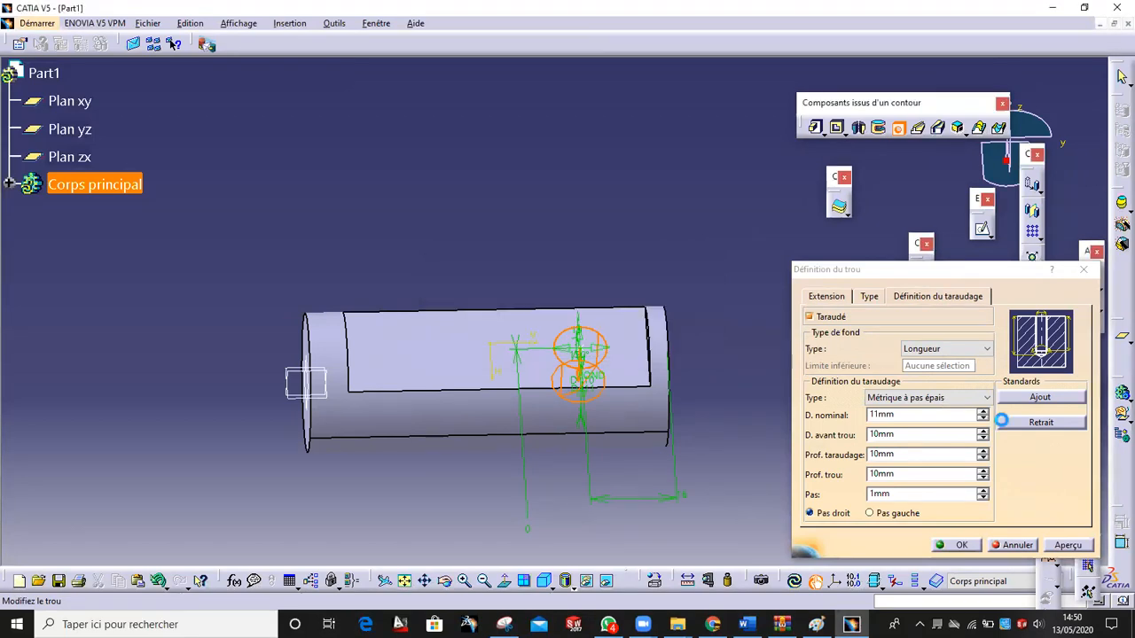
pyautogui.click(942, 417)
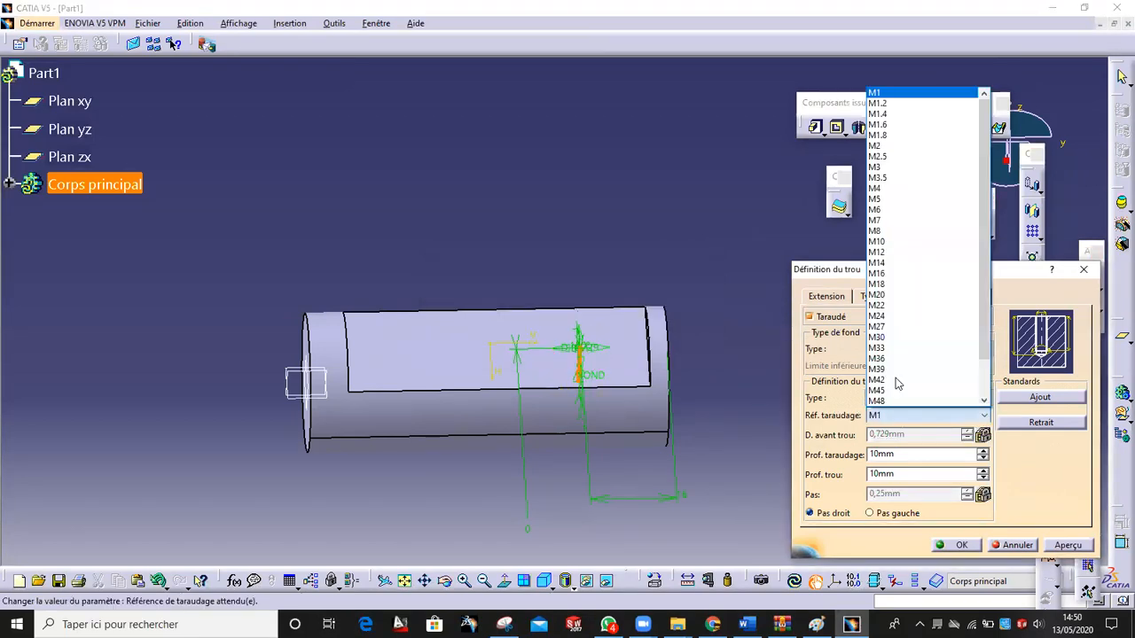
pyautogui.click(902, 188)
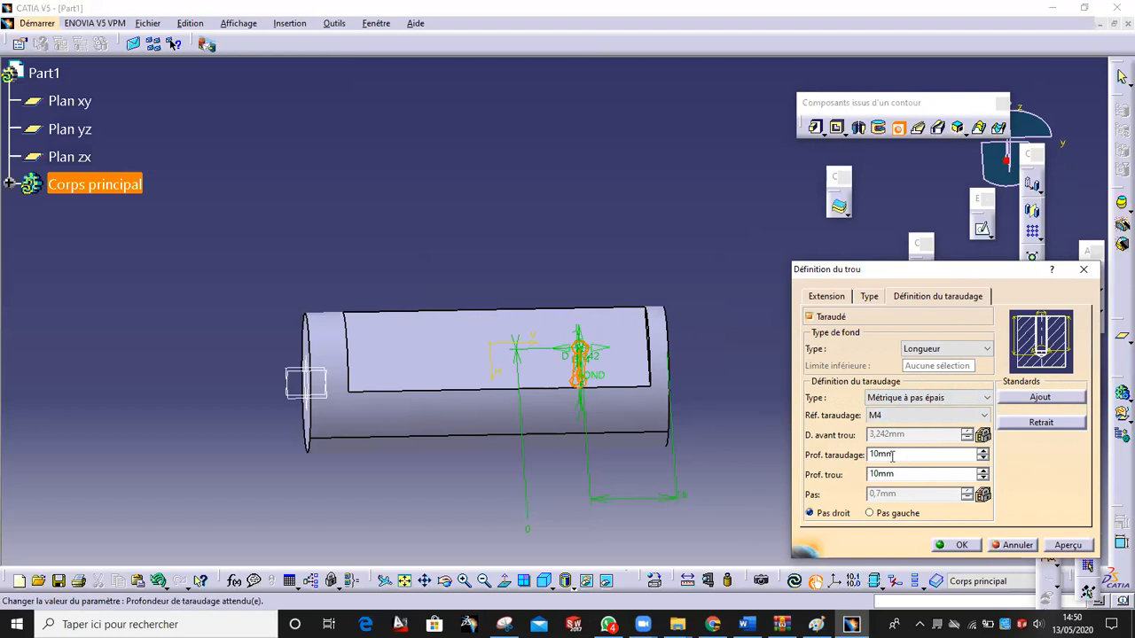
# - Switch to Paint and mark the height from the flat to the lower edge in section A-A, labelling it 22
pyautogui.click(816, 624)
pyautogui.scroll(3, 570, 292)
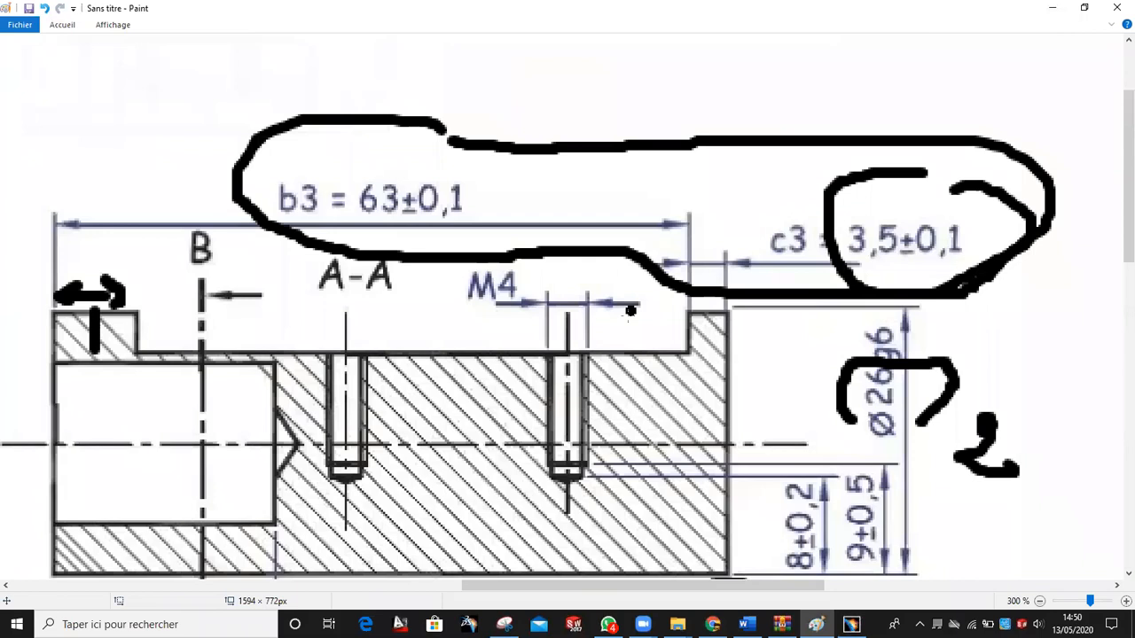
pyautogui.scroll(-3, 677, 358)
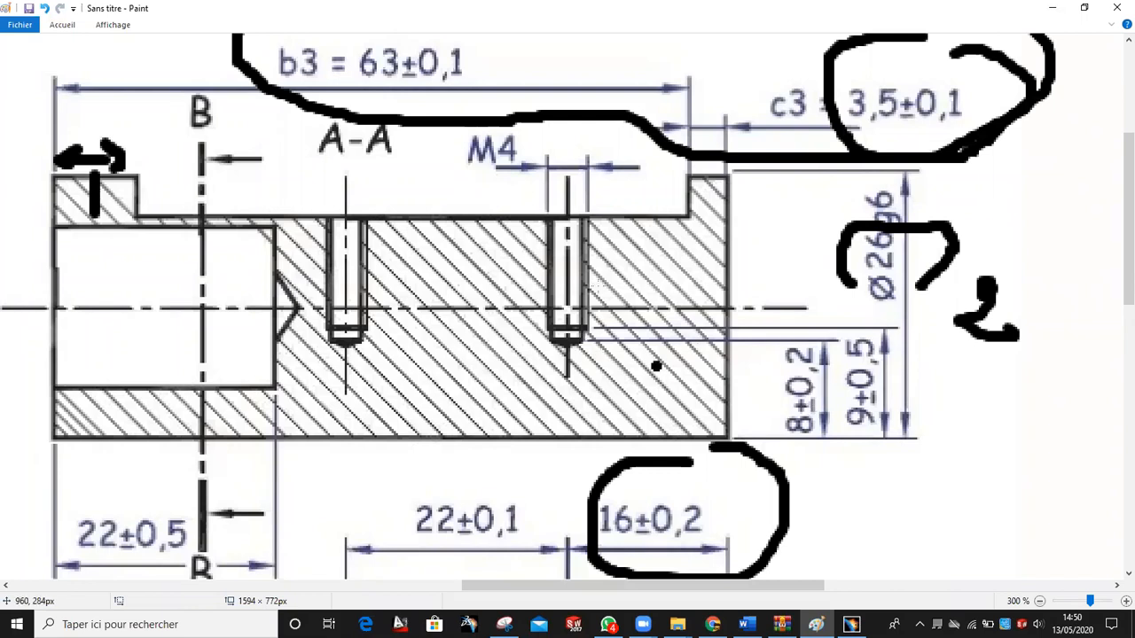
pyautogui.moveTo(653, 215); pyautogui.dragTo(982, 215)
pyautogui.moveTo(904, 434); pyautogui.dragTo(1014, 434)
pyautogui.moveTo(961, 219); pyautogui.dragTo(962, 436)
pyautogui.moveTo(1046, 273)
pyautogui.mouseDown()
pyautogui.moveTo(1028, 303)
pyautogui.moveTo(1044, 320)
pyautogui.moveTo(1066, 316)
pyautogui.mouseUp()
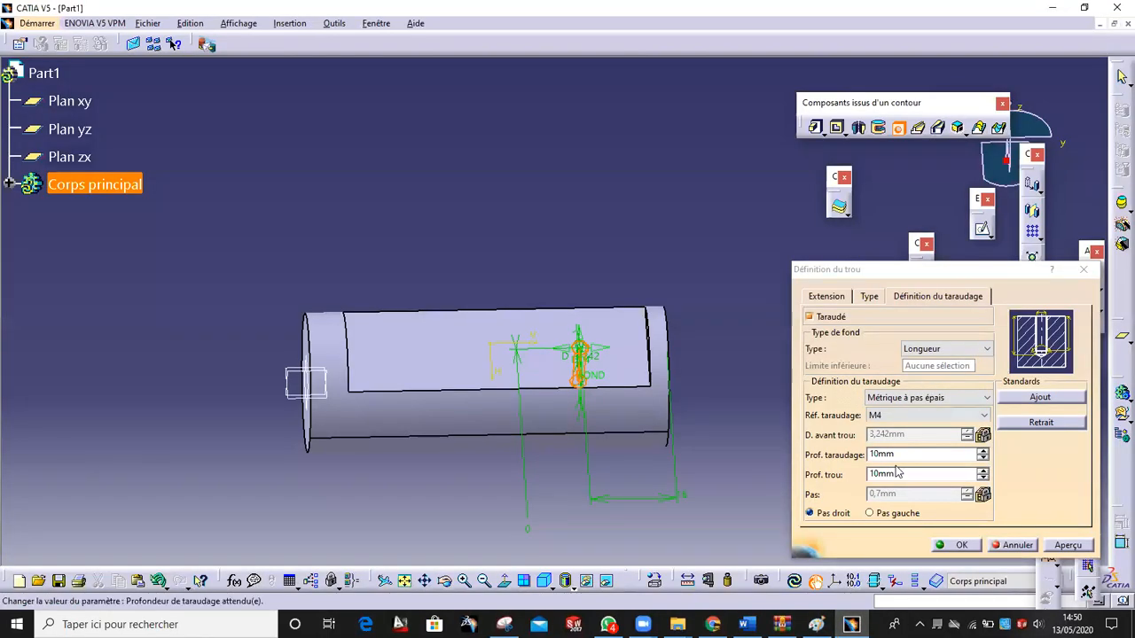
# - Back in CATIA, set the hole's depth to 14 mm and its thread depth to 13 mm
pyautogui.doubleClick(898, 474)
pyautogui.write('14')
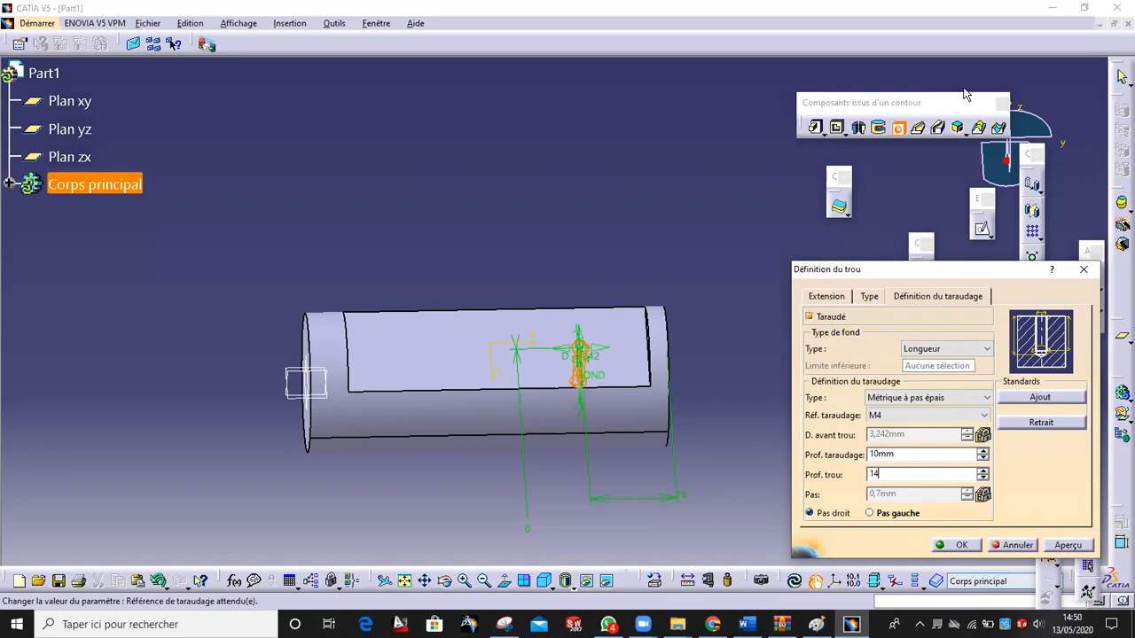
pyautogui.press('Return')
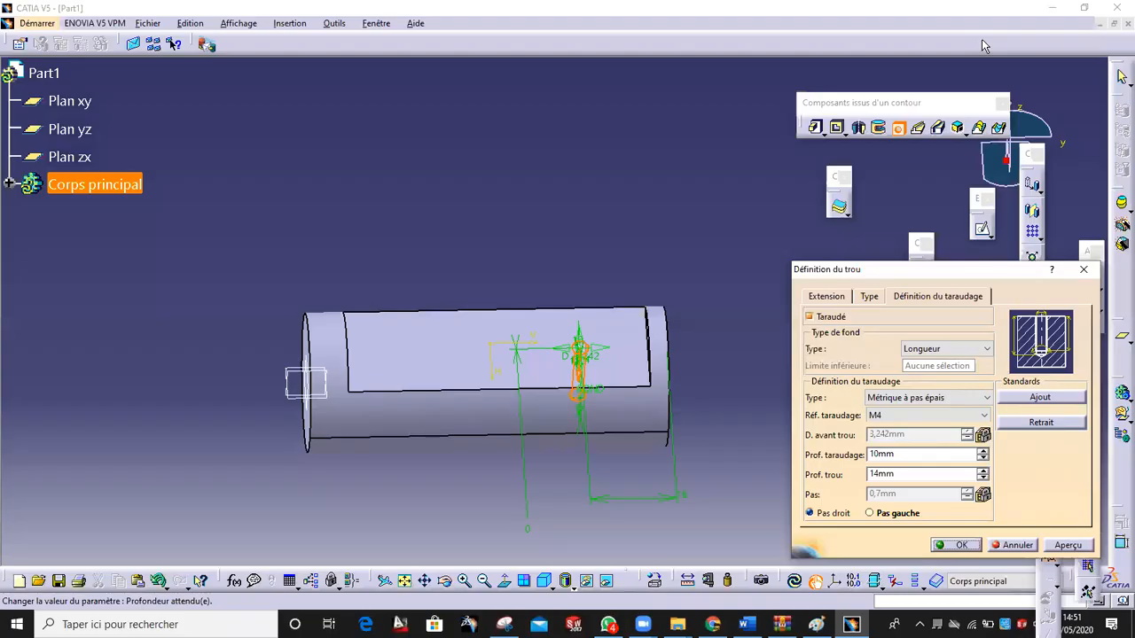
pyautogui.doubleClick(913, 454)
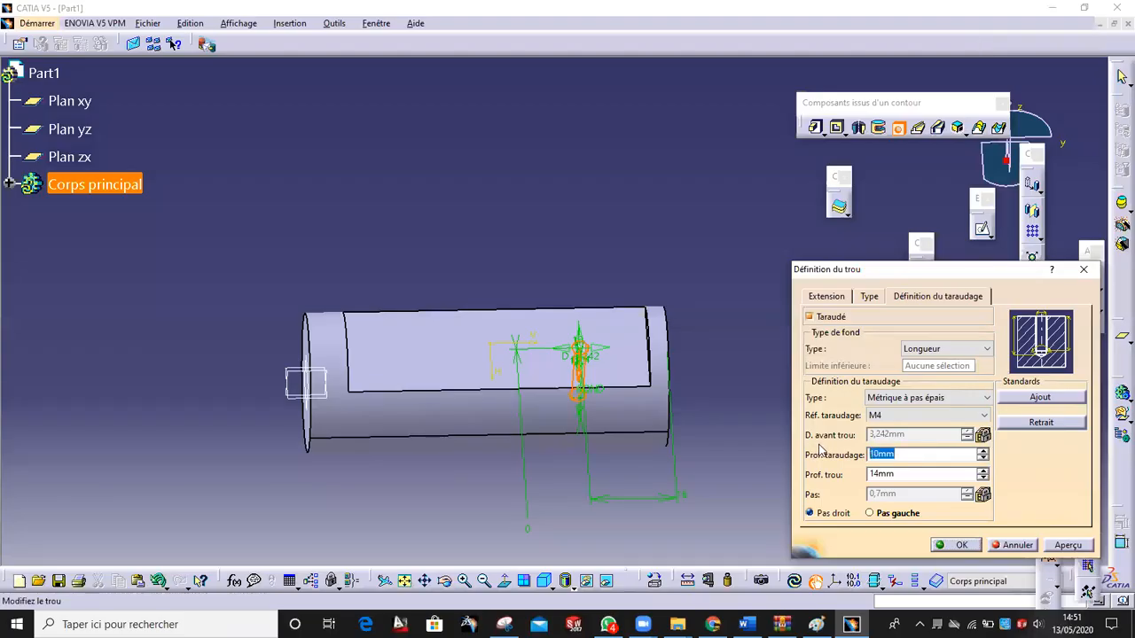
pyautogui.write('13')
# - Mark the 9±0,5 dimension beside section A-A in Paint and return to CATIA
pyautogui.click(816, 624)
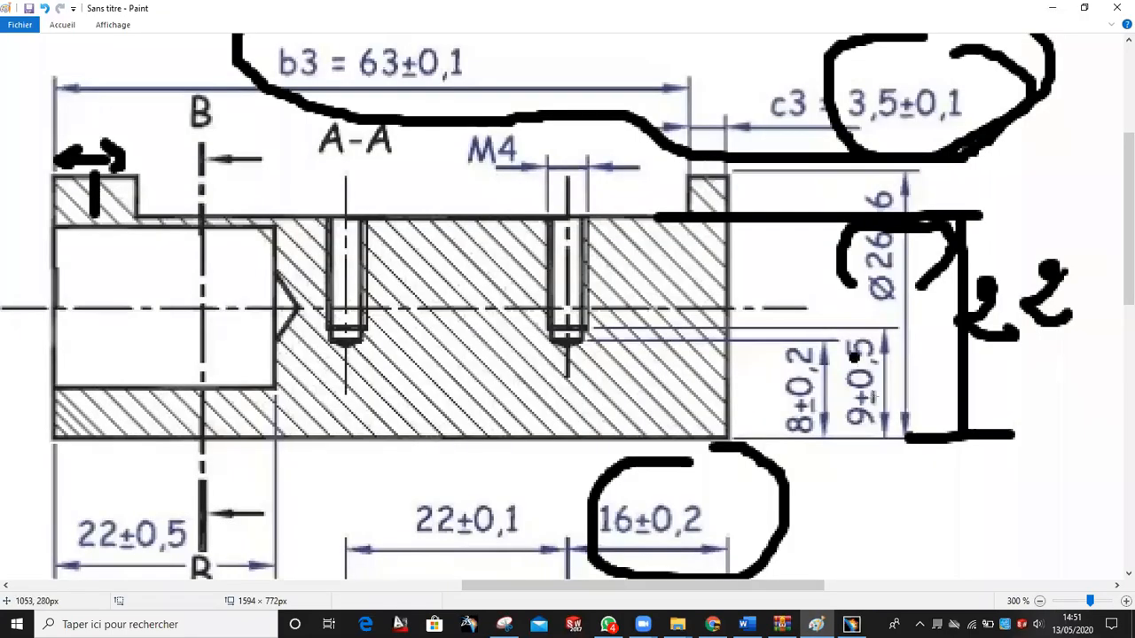
pyautogui.moveTo(895, 325)
pyautogui.mouseDown()
pyautogui.moveTo(864, 327)
pyautogui.moveTo(847, 438)
pyautogui.mouseUp()
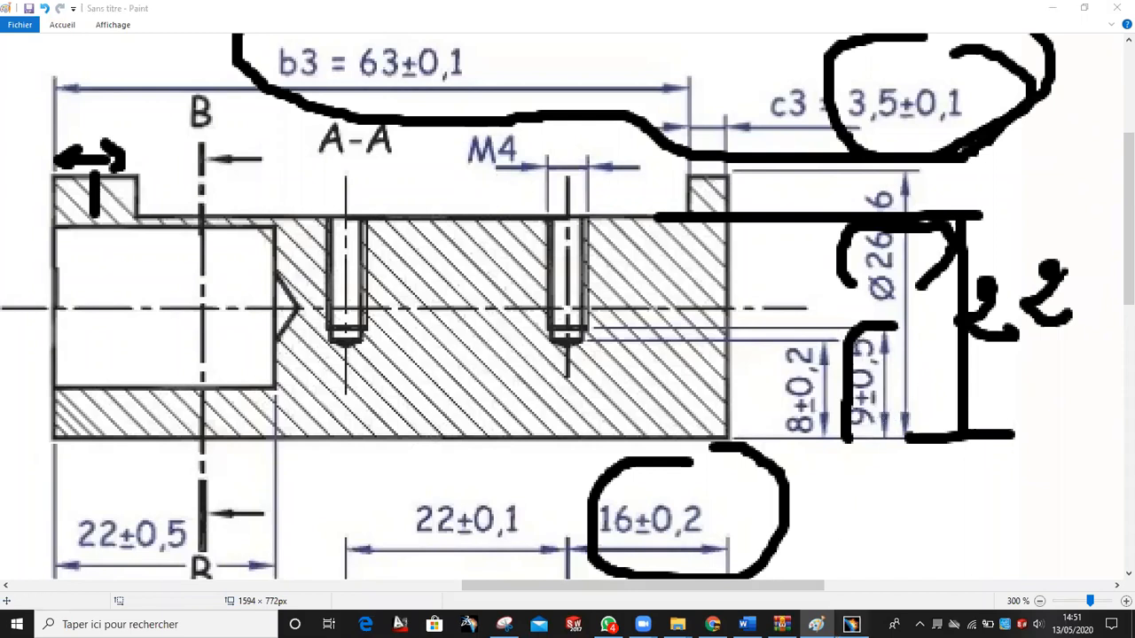
pyautogui.click(851, 624)
# - Preview the M4 hole, review its extension and thread settings, and confirm the hole definition
pyautogui.moveTo(608, 455); pyautogui.dragTo(576, 303, button='middle')
pyautogui.click(1067, 546)
pyautogui.moveTo(596, 406); pyautogui.dragTo(682, 390, button='middle')
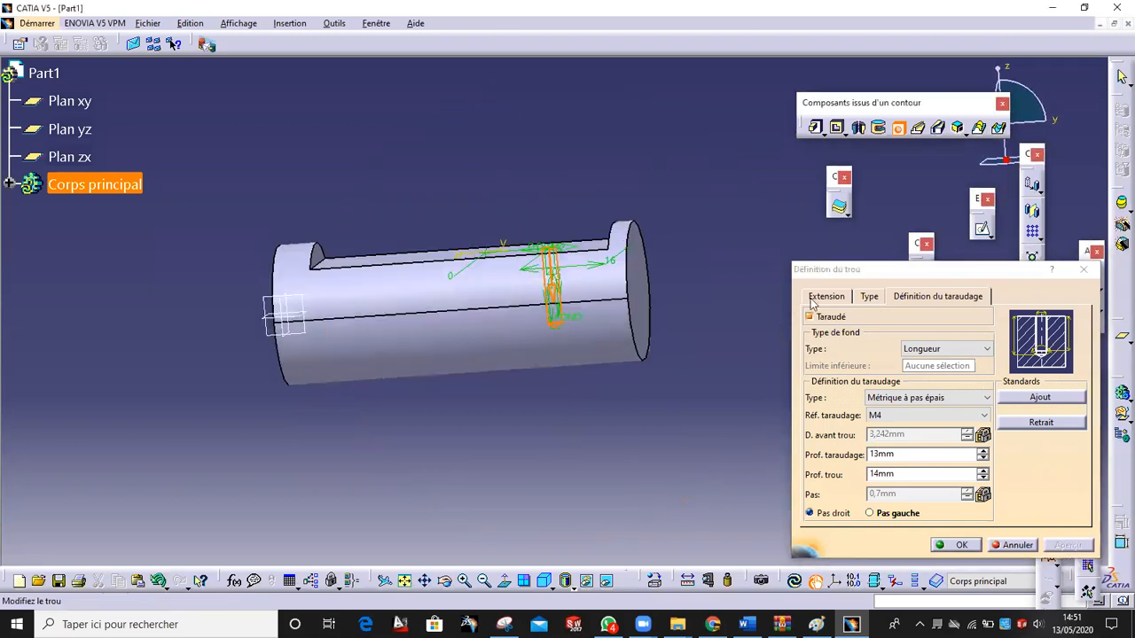
pyautogui.click(818, 298)
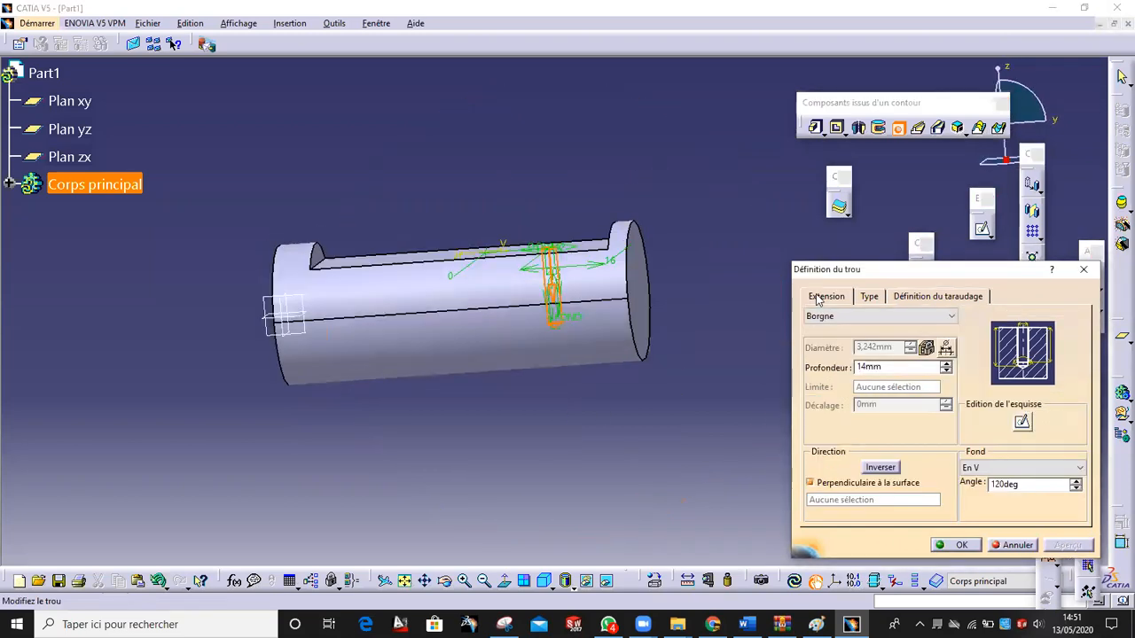
pyautogui.click(945, 298)
pyautogui.click(960, 545)
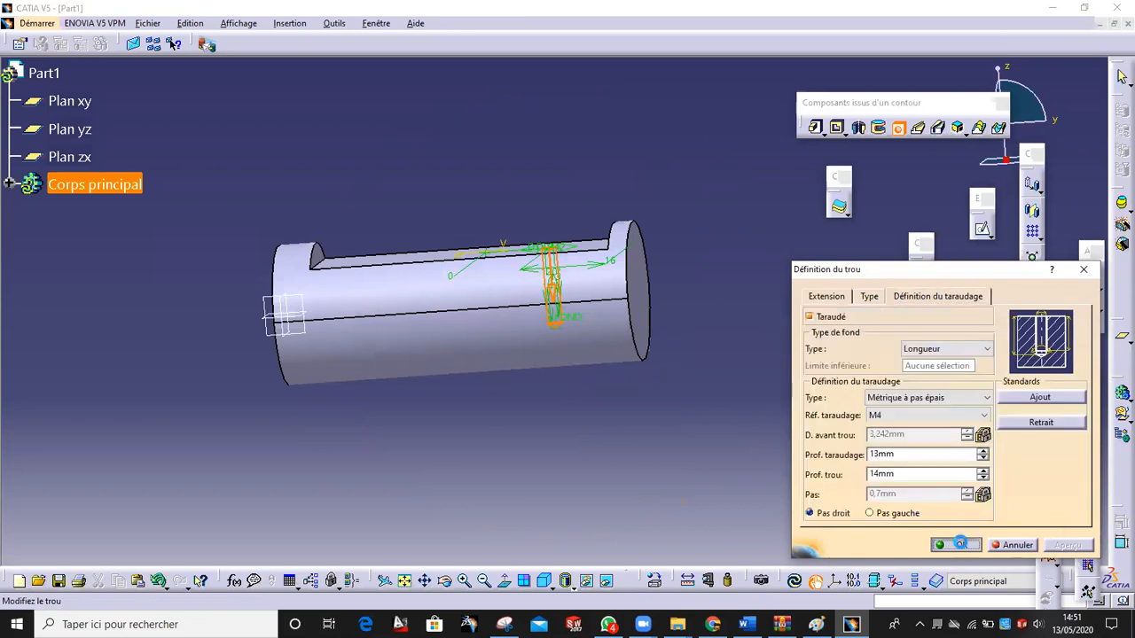
# - Start a rectangular pattern (Répétition rectangulaire) with the threaded hole Trou.1 as the component to copy
pyautogui.moveTo(701, 470); pyautogui.dragTo(783, 390, button='middle')
pyautogui.moveTo(712, 362); pyautogui.dragTo(565, 306, button='middle')
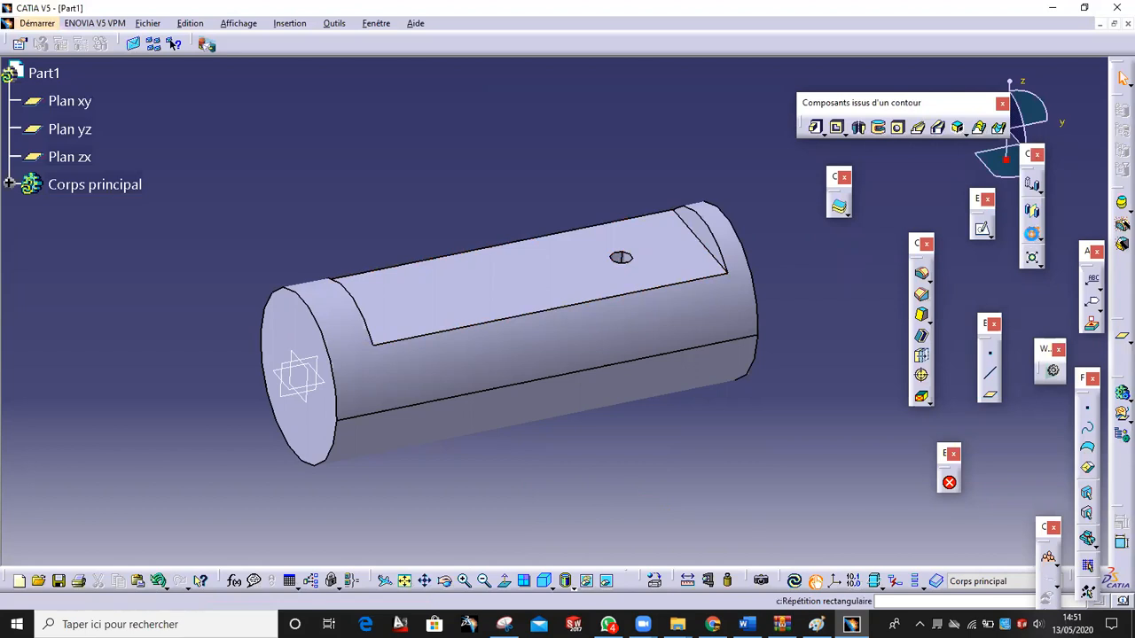
pyautogui.click(1032, 235)
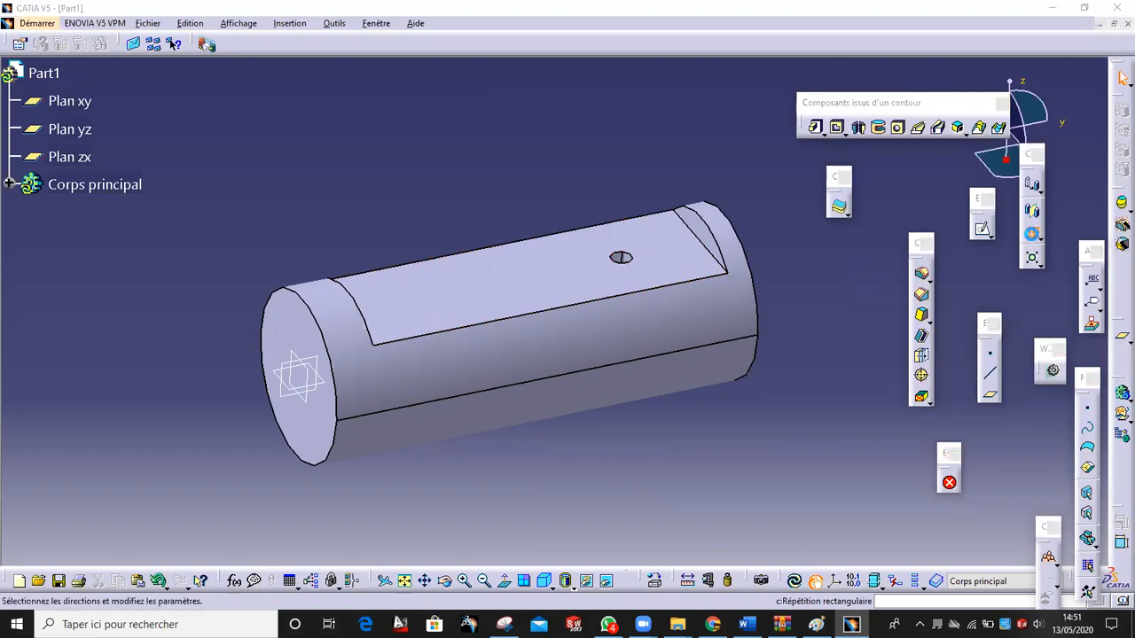
pyautogui.click(9, 185)
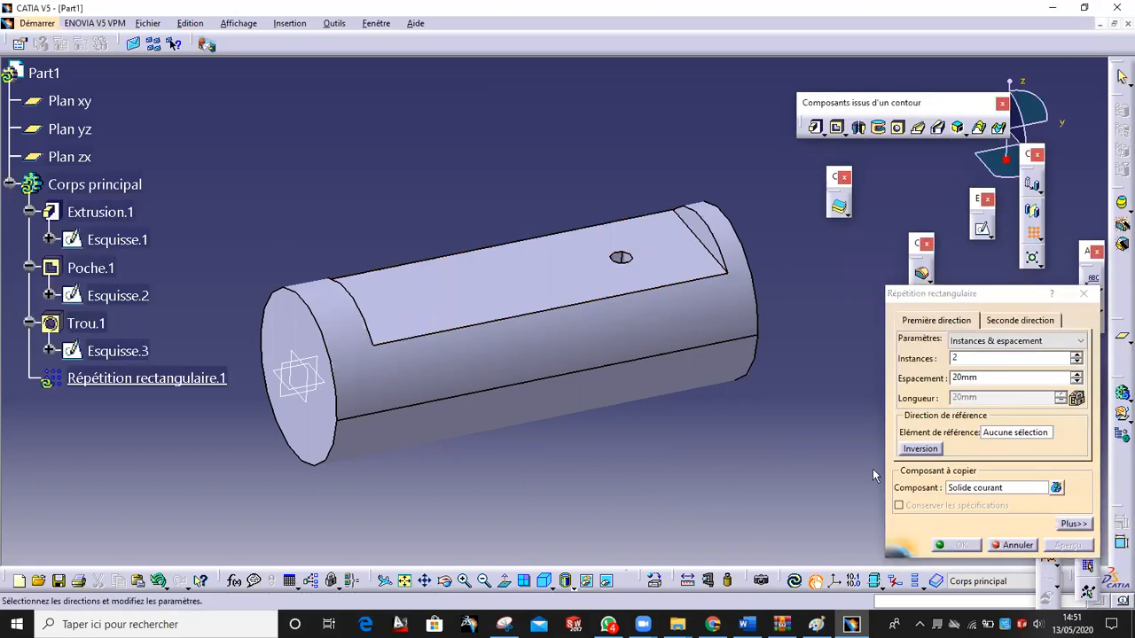
pyautogui.click(1004, 488)
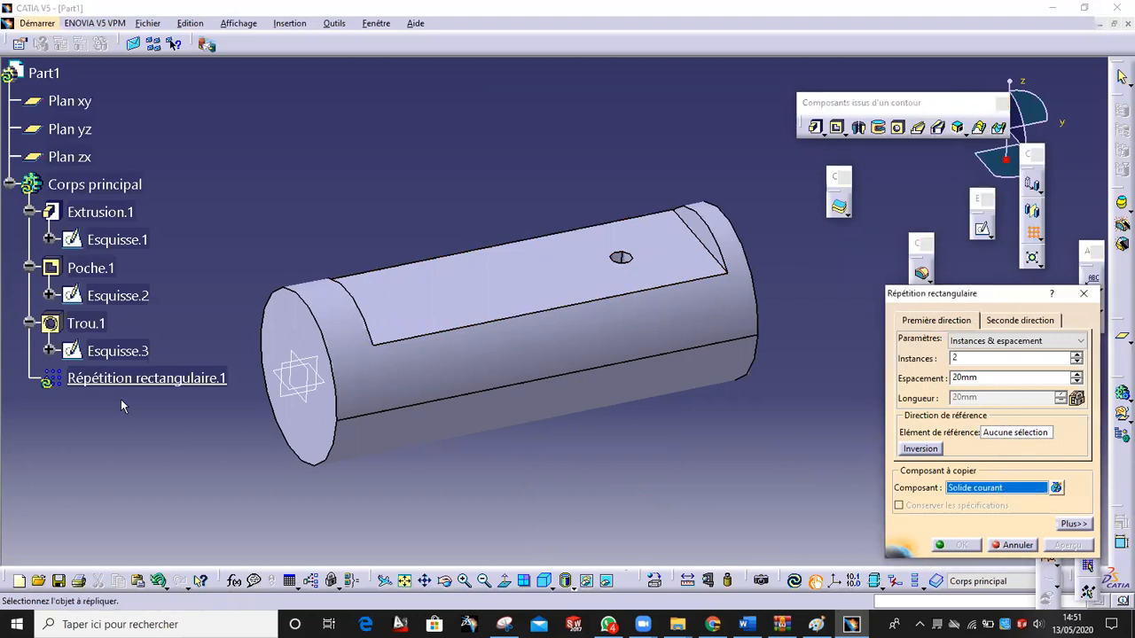
pyautogui.click(87, 324)
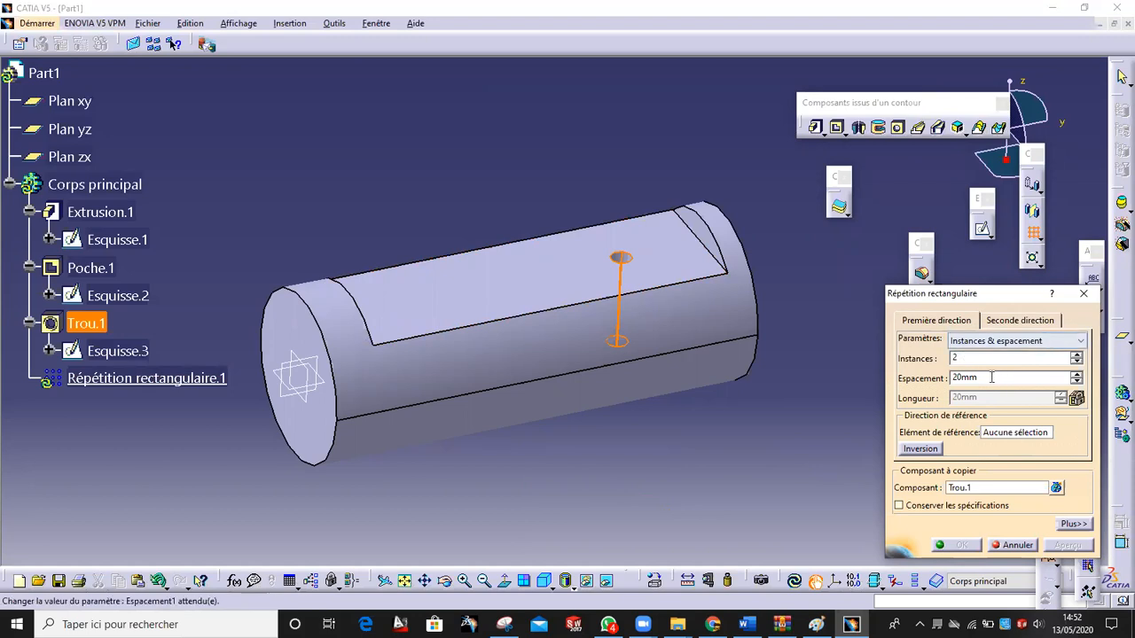
# - Mark the 22±0,1 hole spacing on the Paint drawing and set the pattern's spacing to 22 mm in CATIA
pyautogui.moveTo(993, 379); pyautogui.dragTo(936, 379)
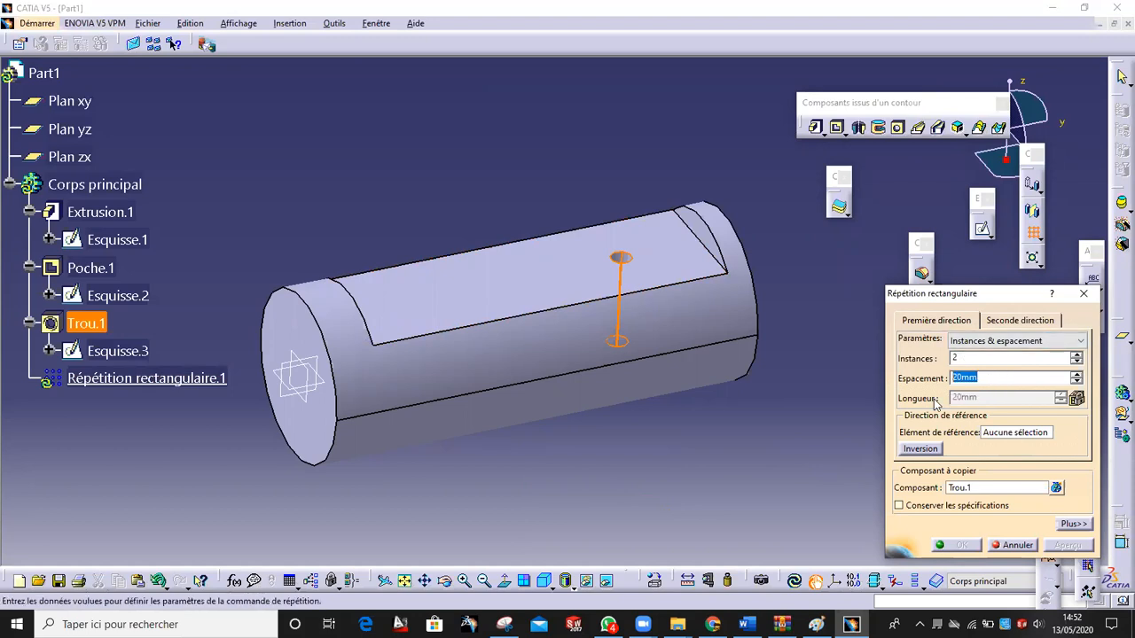
pyautogui.click(816, 624)
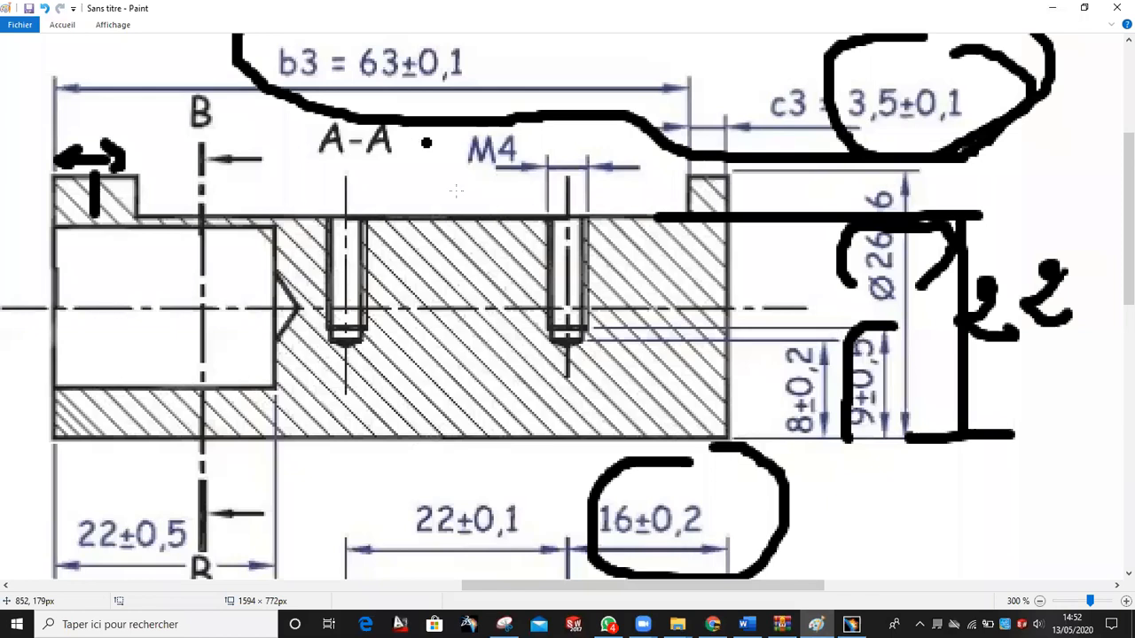
pyautogui.scroll(-5, 555, 398)
pyautogui.scroll(3, 494, 384)
pyautogui.moveTo(456, 210); pyautogui.dragTo(393, 232)
pyautogui.click(851, 624)
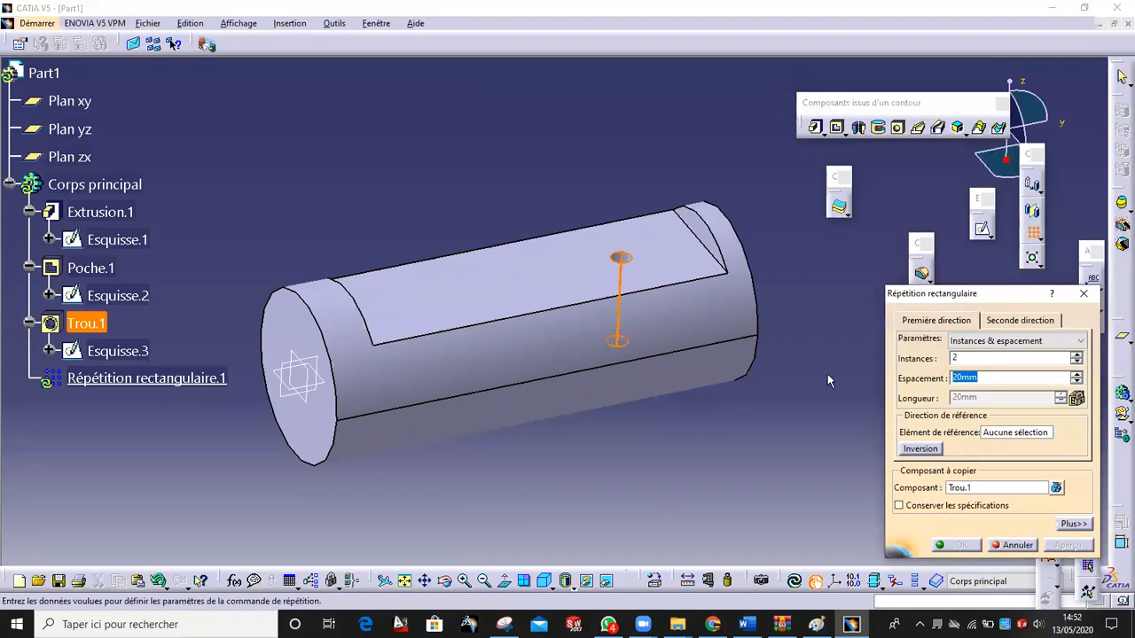
pyautogui.write('22')
# - Use the flat's long edge as the pattern's reference direction and confirm the two-instance pattern
pyautogui.click(1005, 431)
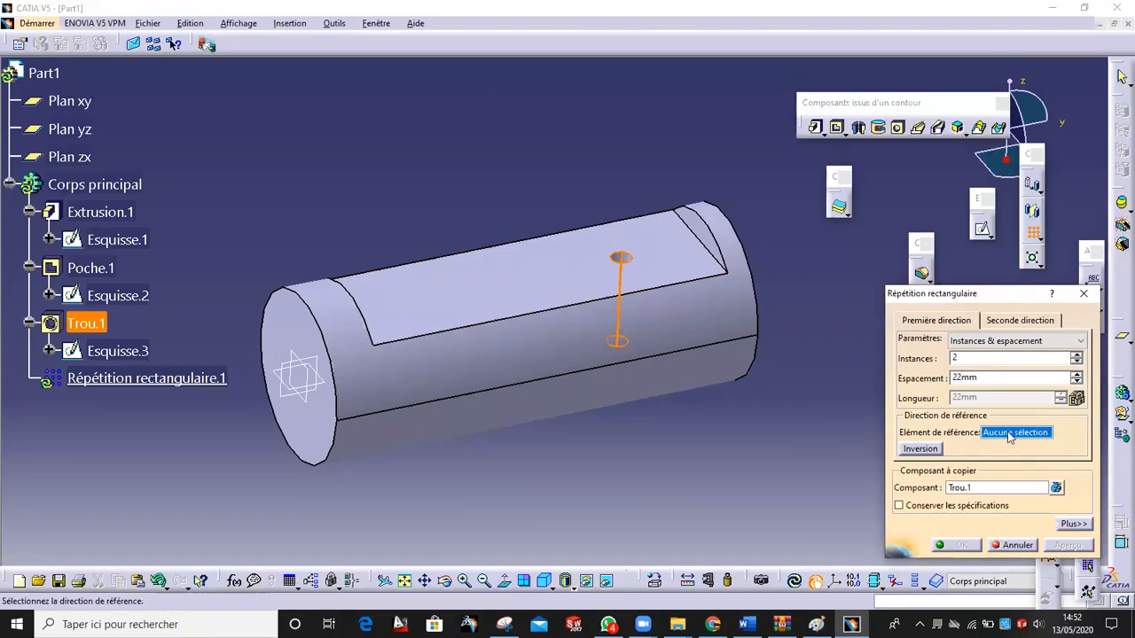
pyautogui.click(546, 310)
pyautogui.moveTo(532, 291); pyautogui.dragTo(506, 416, button='middle')
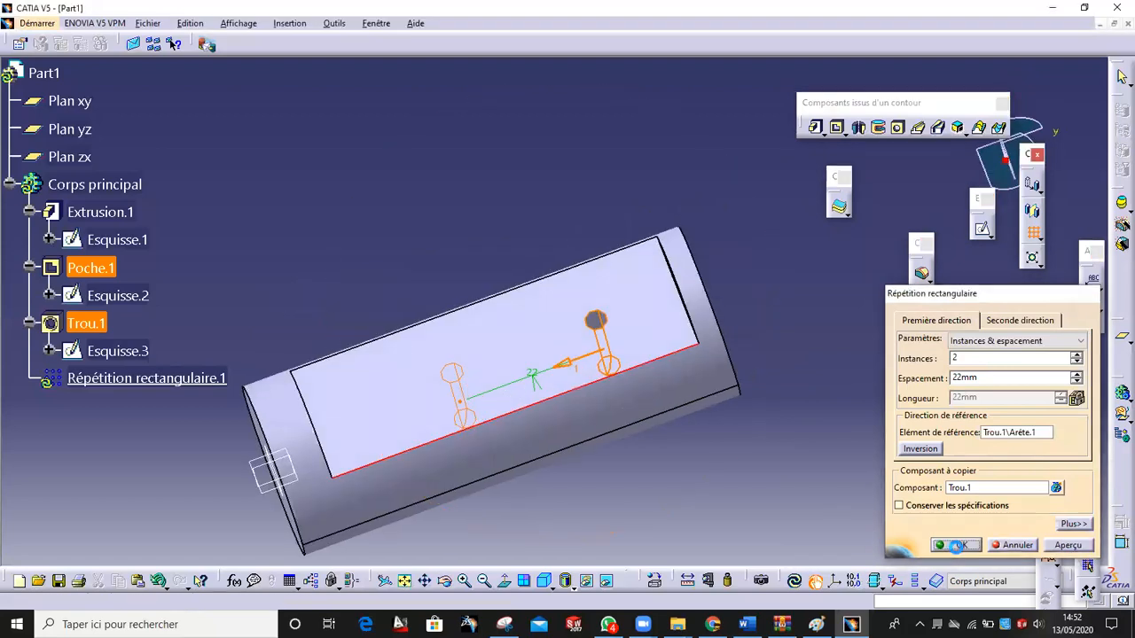
pyautogui.click(954, 545)
pyautogui.moveTo(686, 481); pyautogui.dragTo(695, 297, button='middle')
pyautogui.click(647, 244)
pyautogui.click(982, 228)
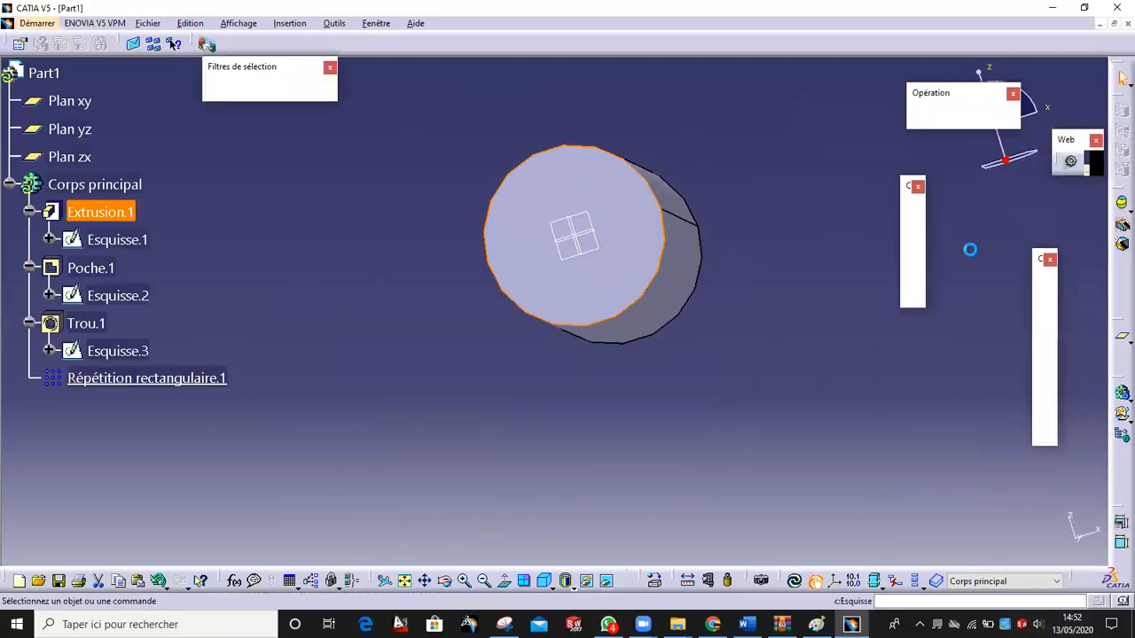
# - Switch to Paint and examine the whole drawing at 100 % zoom for the bore at the cylinder's end
pyautogui.click(816, 624)
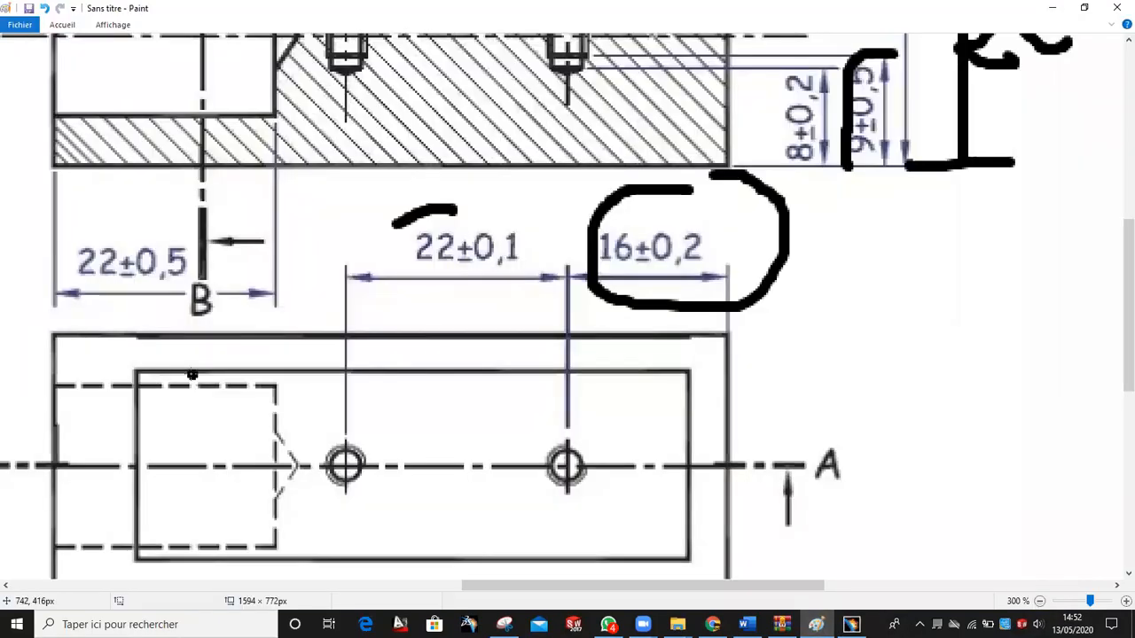
pyautogui.scroll(3, 620, 496)
pyautogui.moveTo(1091, 603); pyautogui.dragTo(1082, 604)
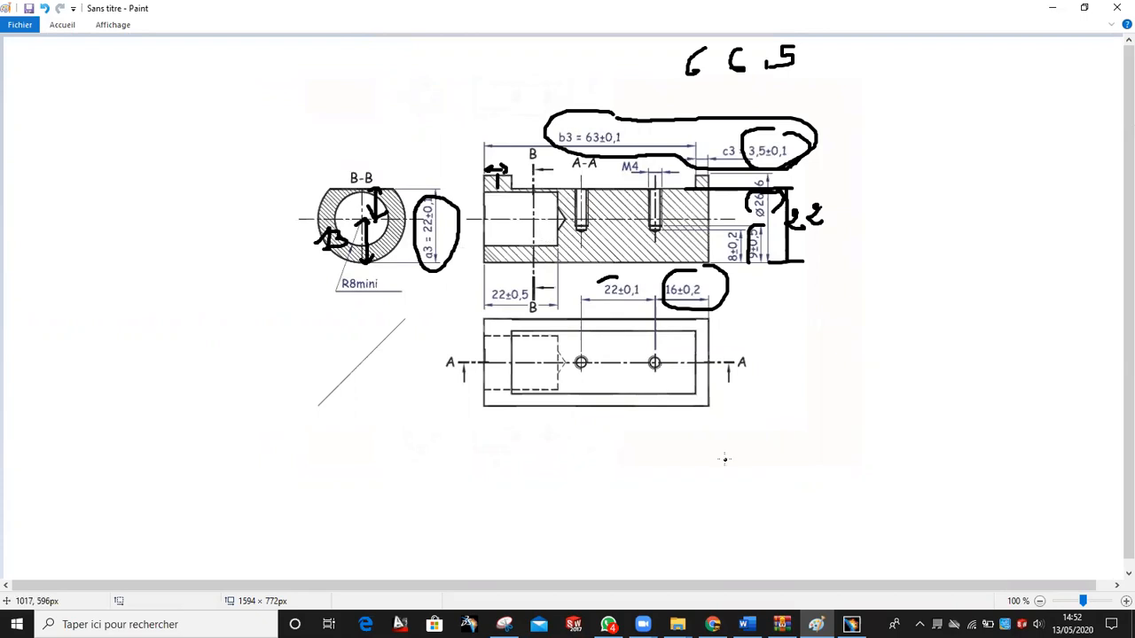
# - Switch to CATIA, leave the open sketch, and start an unthreaded blind hole on the cylinder's plain end face
pyautogui.click(851, 624)
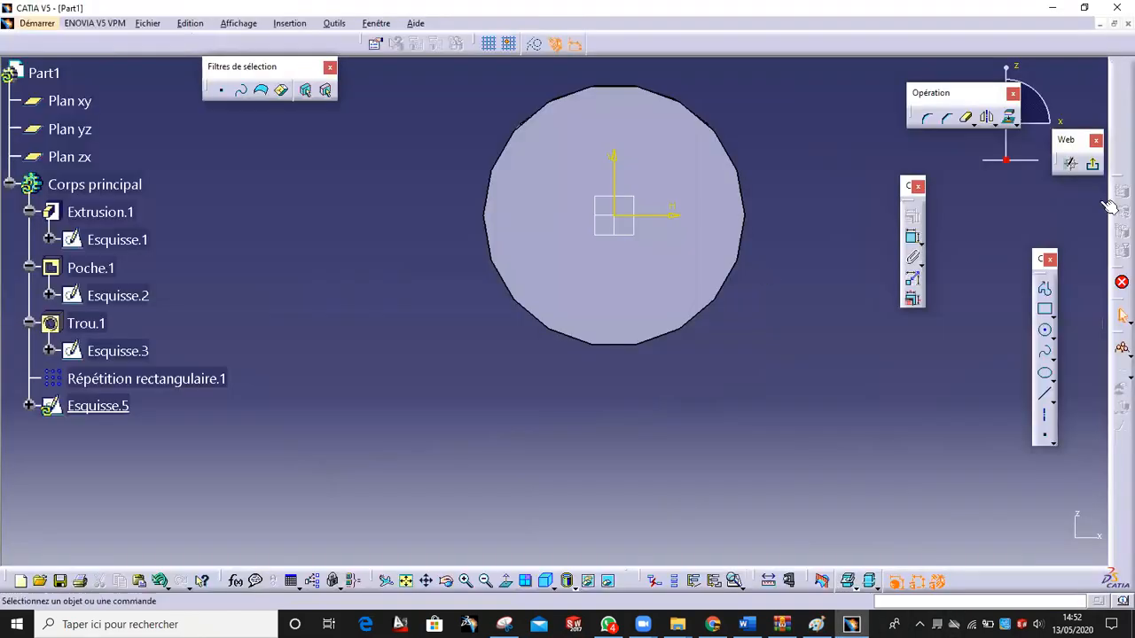
pyautogui.click(1091, 165)
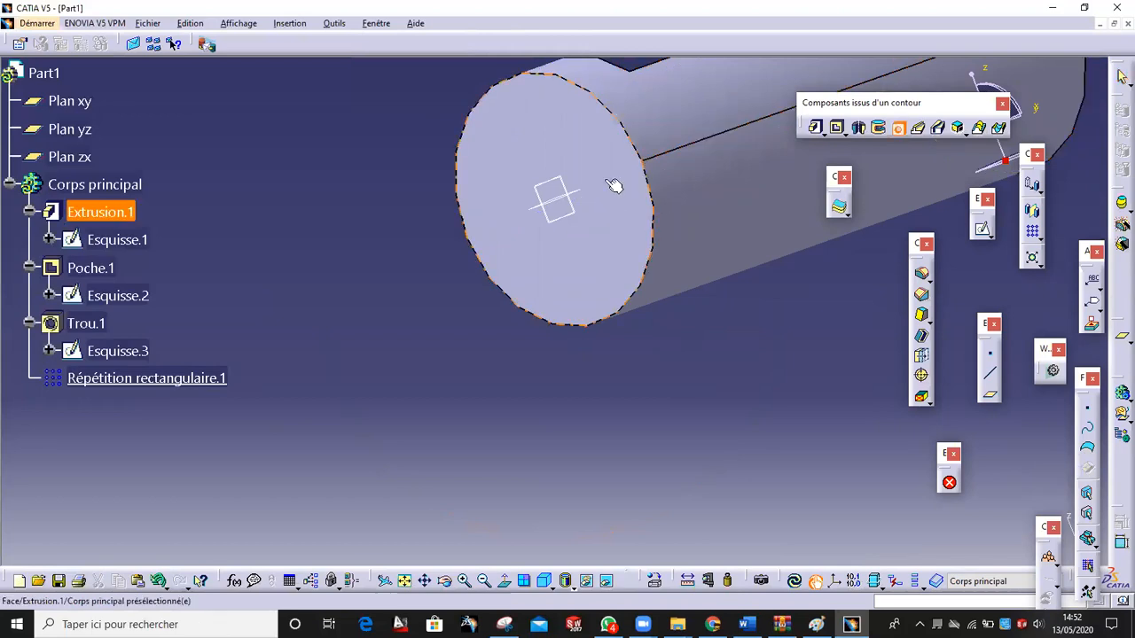
pyautogui.click(596, 141)
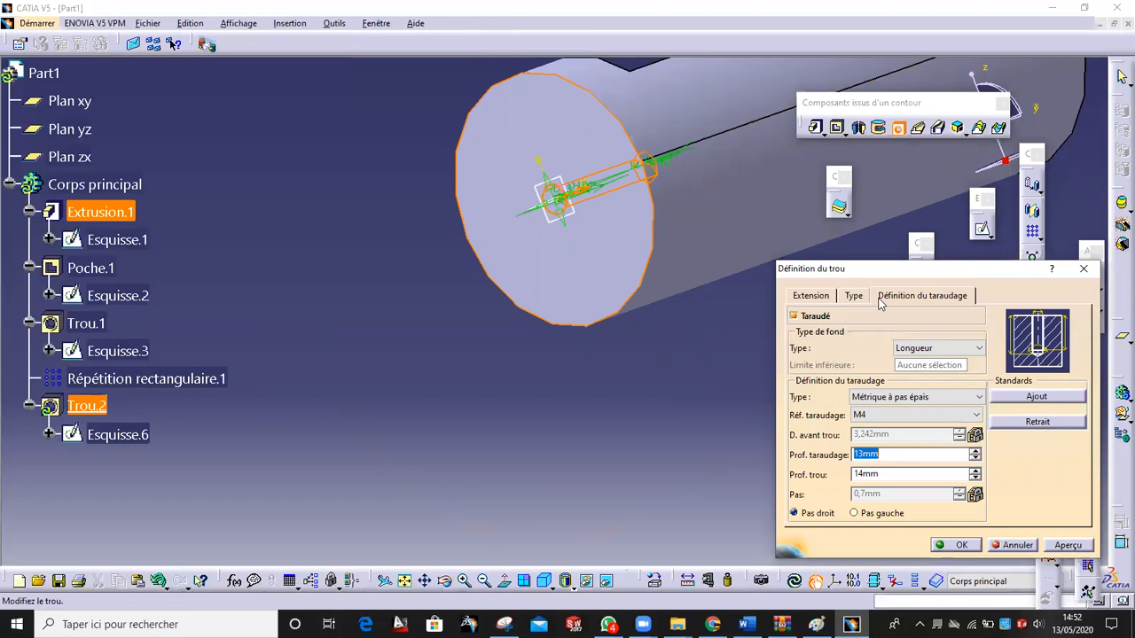
pyautogui.click(794, 317)
pyautogui.click(812, 295)
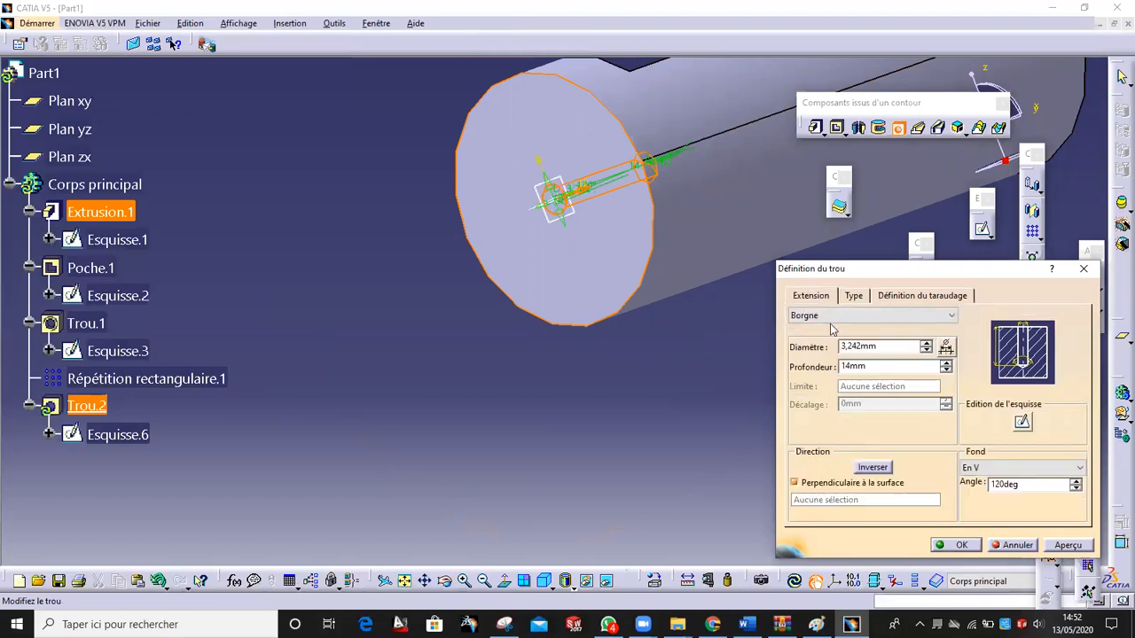
# - Edit the new hole's positioning sketch and make its centre point concentric with the end face's circular edge
pyautogui.click(1022, 421)
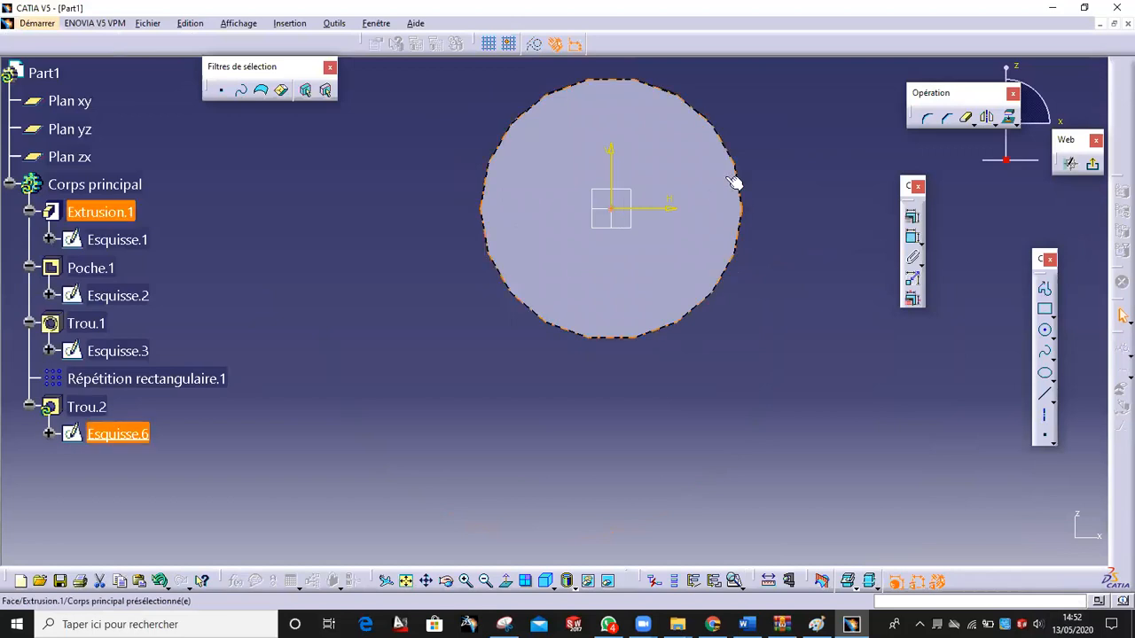
pyautogui.click(745, 173)
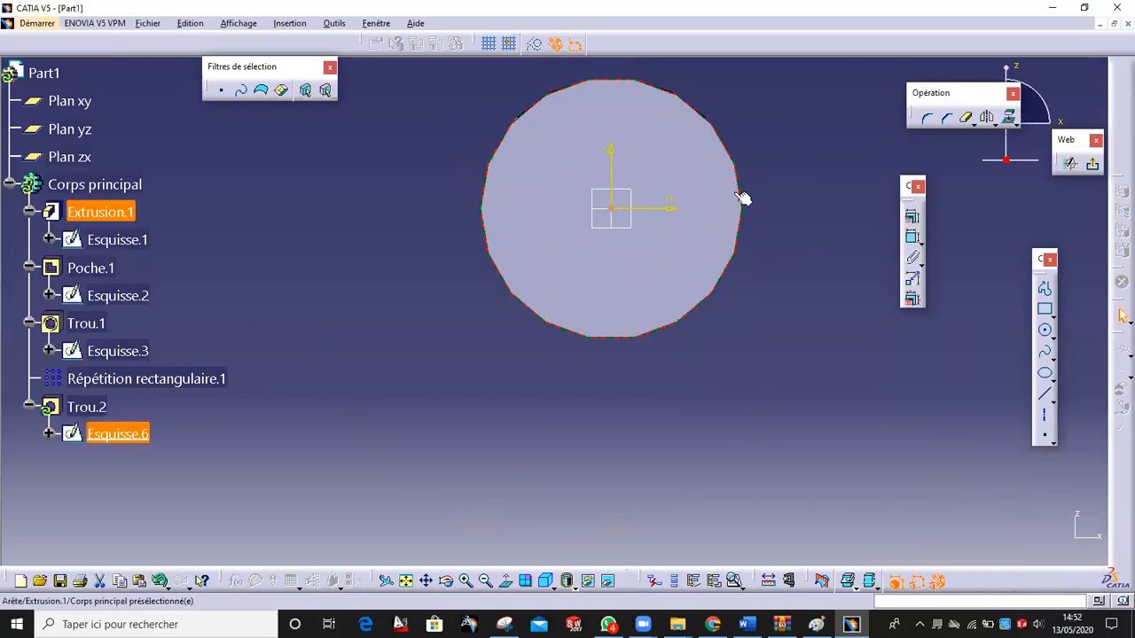
pyautogui.click(912, 215)
pyautogui.click(933, 299)
pyautogui.click(893, 419)
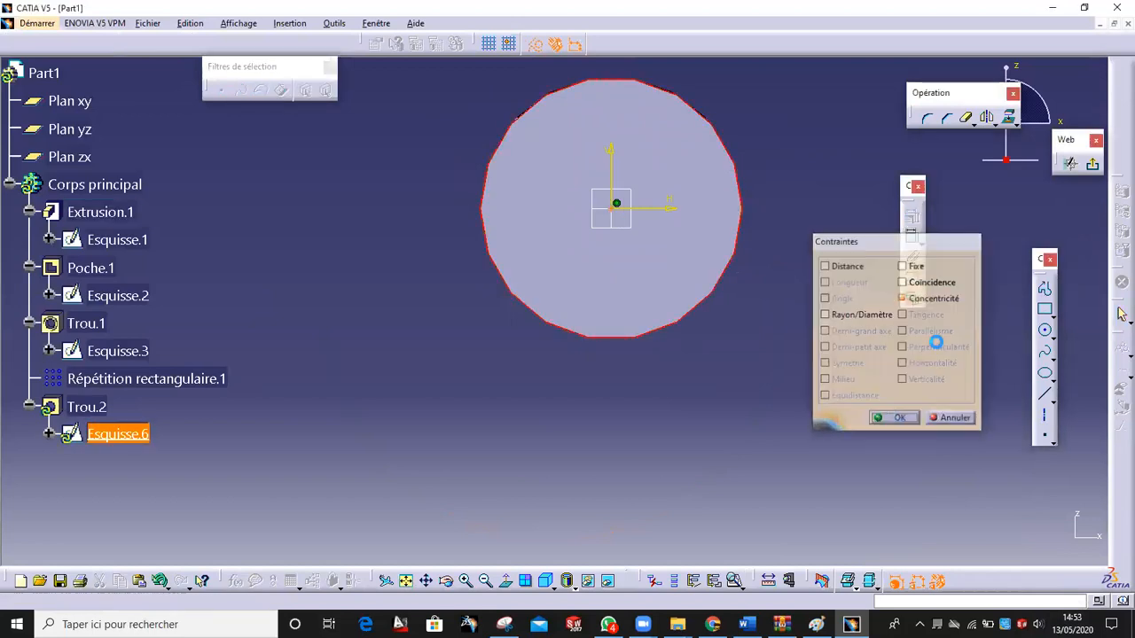
pyautogui.click(1092, 164)
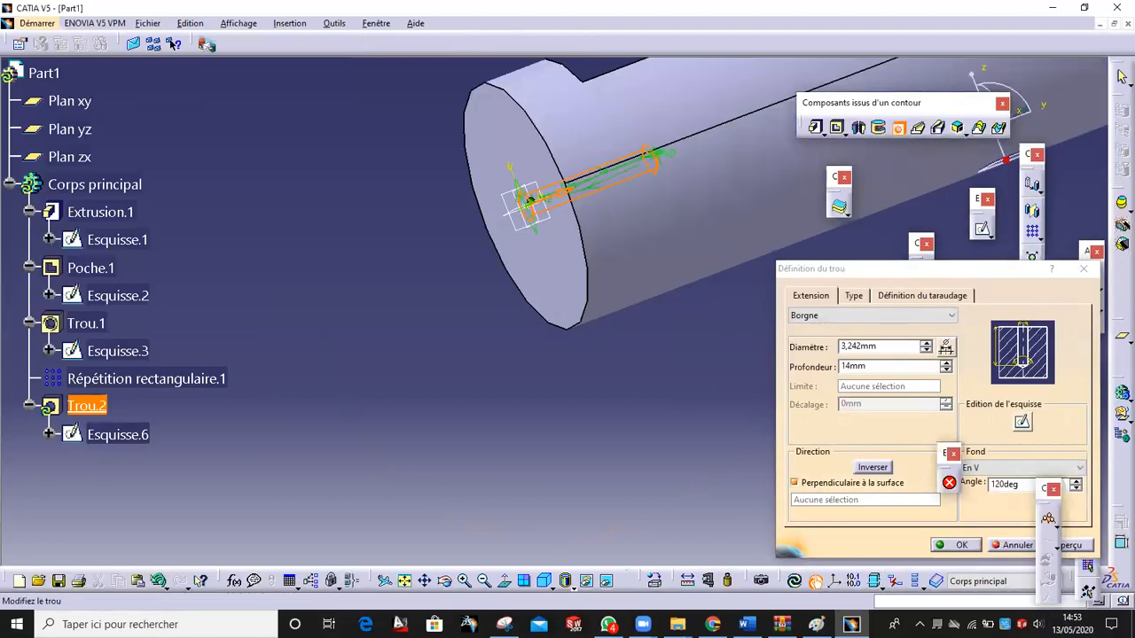
# - Switch to Paint and circle the bore's 22±0,5 depth and R8mini radius on the drawing
pyautogui.click(816, 624)
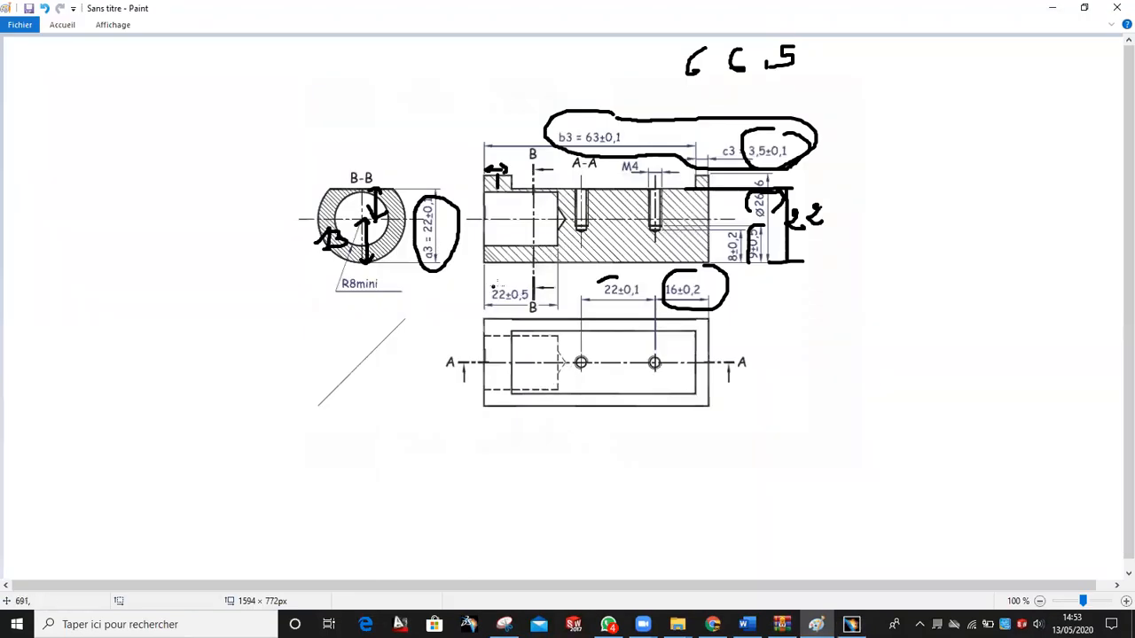
pyautogui.moveTo(494, 284)
pyautogui.mouseDown()
pyautogui.moveTo(480, 305)
pyautogui.moveTo(510, 312)
pyautogui.moveTo(479, 279)
pyautogui.mouseUp()
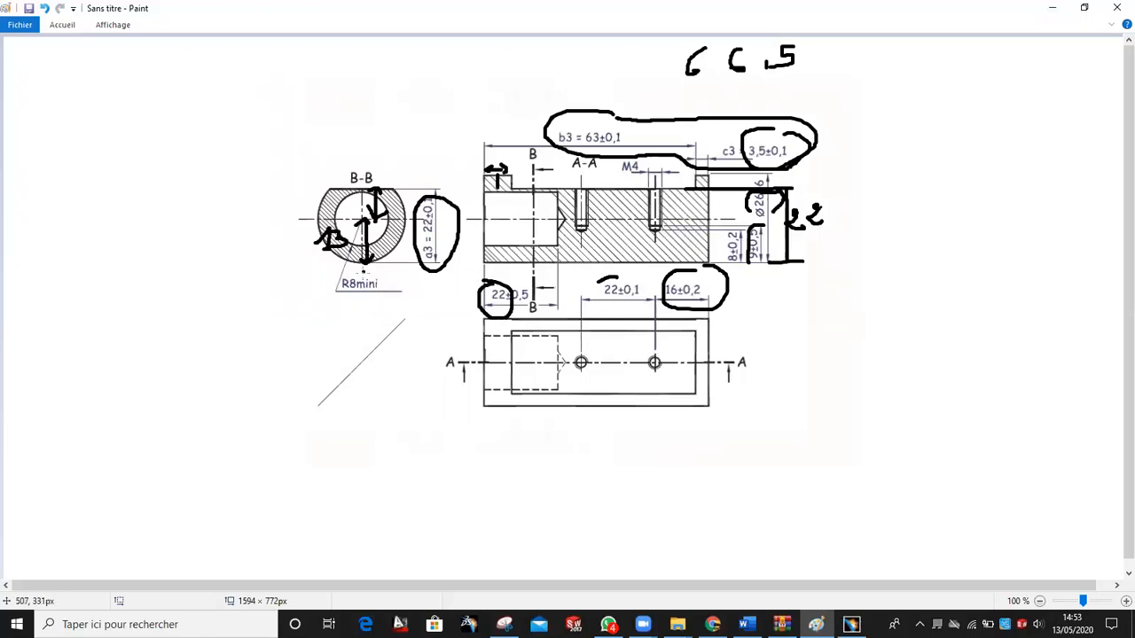
pyautogui.moveTo(379, 278)
pyautogui.mouseDown()
pyautogui.moveTo(332, 282)
pyautogui.moveTo(400, 298)
pyautogui.moveTo(383, 271)
pyautogui.mouseUp()
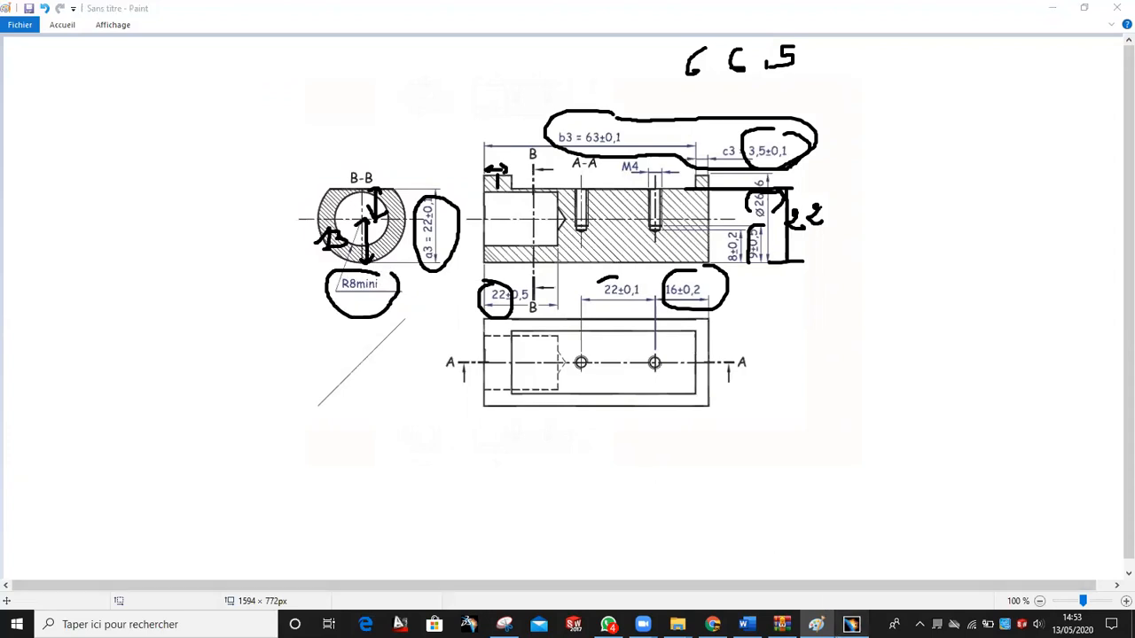
# - Switch to CATIA and complete the end-face hole with a 16 mm diameter and 22 mm depth
pyautogui.click(851, 624)
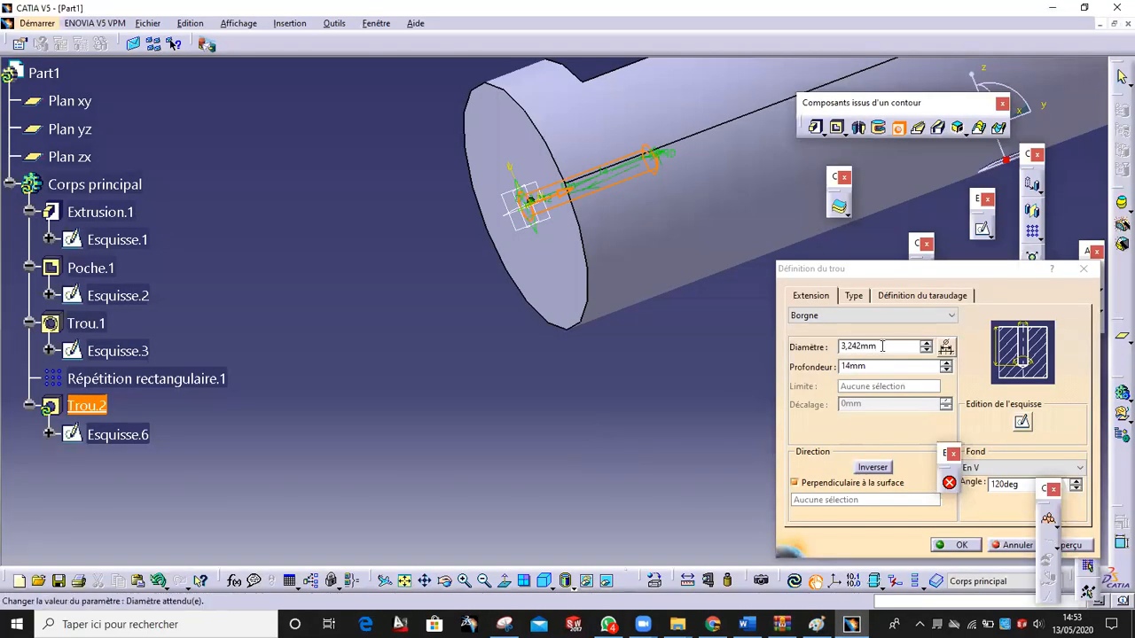
pyautogui.click(819, 352)
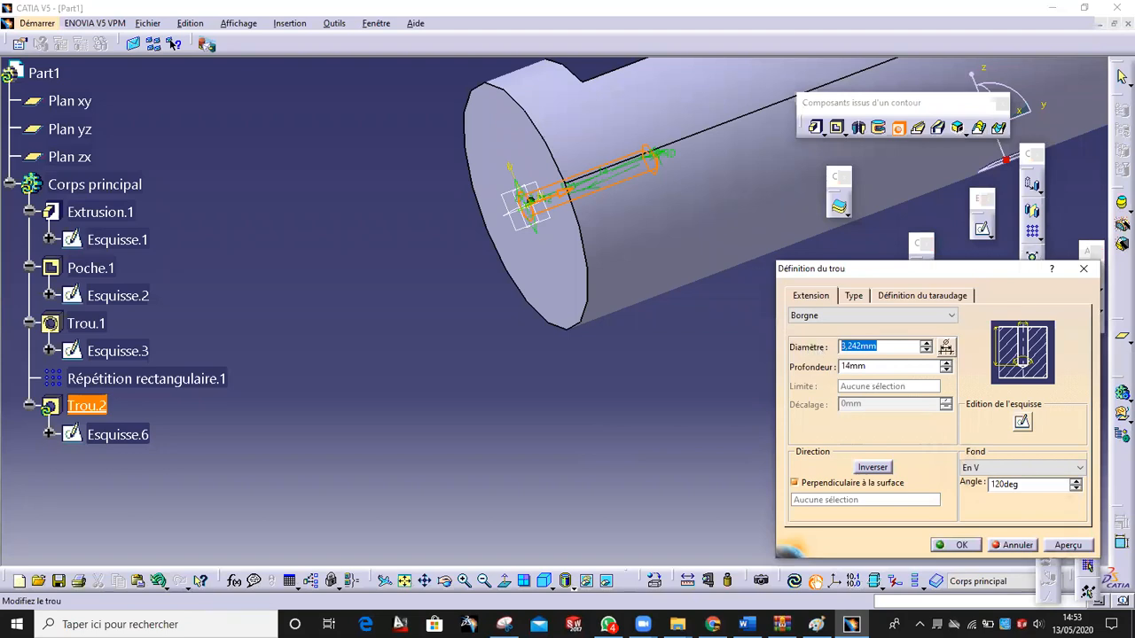
pyautogui.write('&')
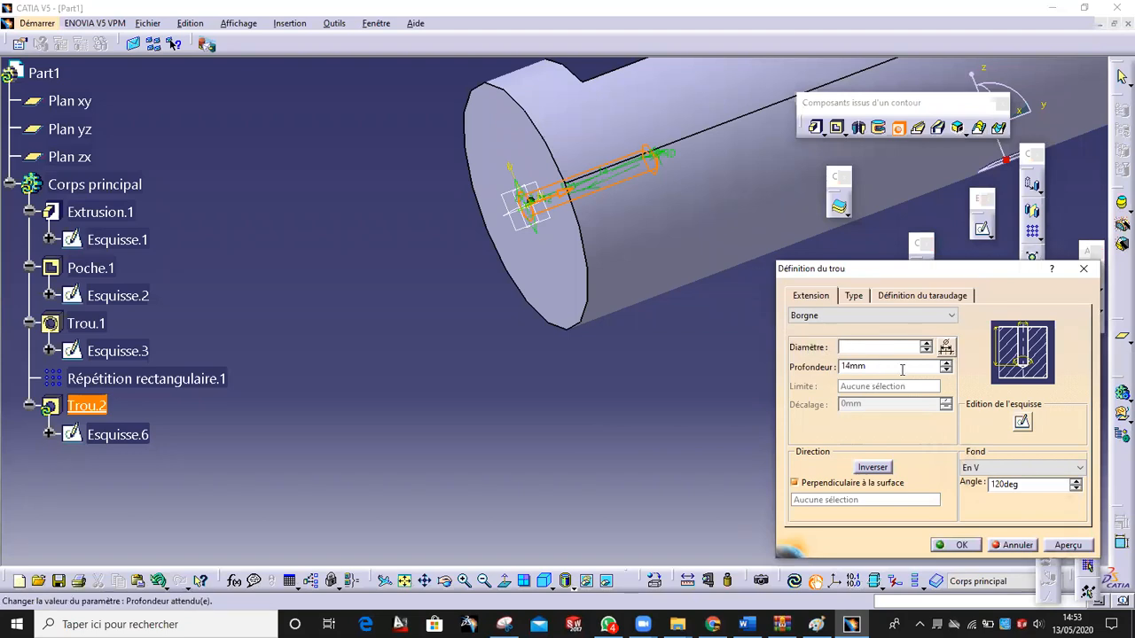
pyautogui.press('Tab')
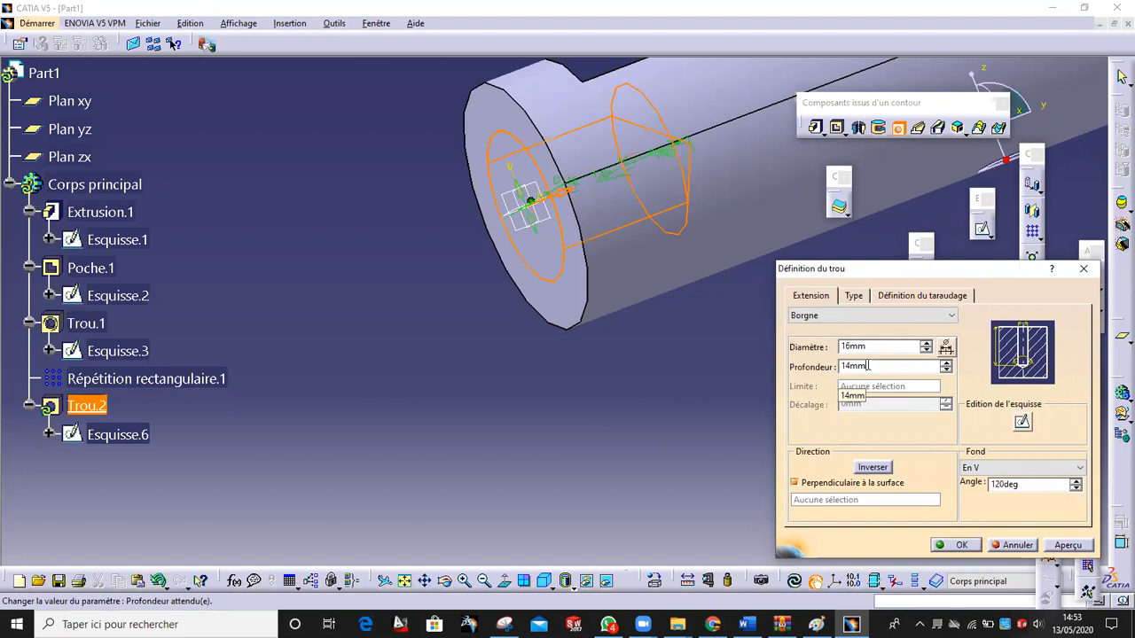
pyautogui.write('22')
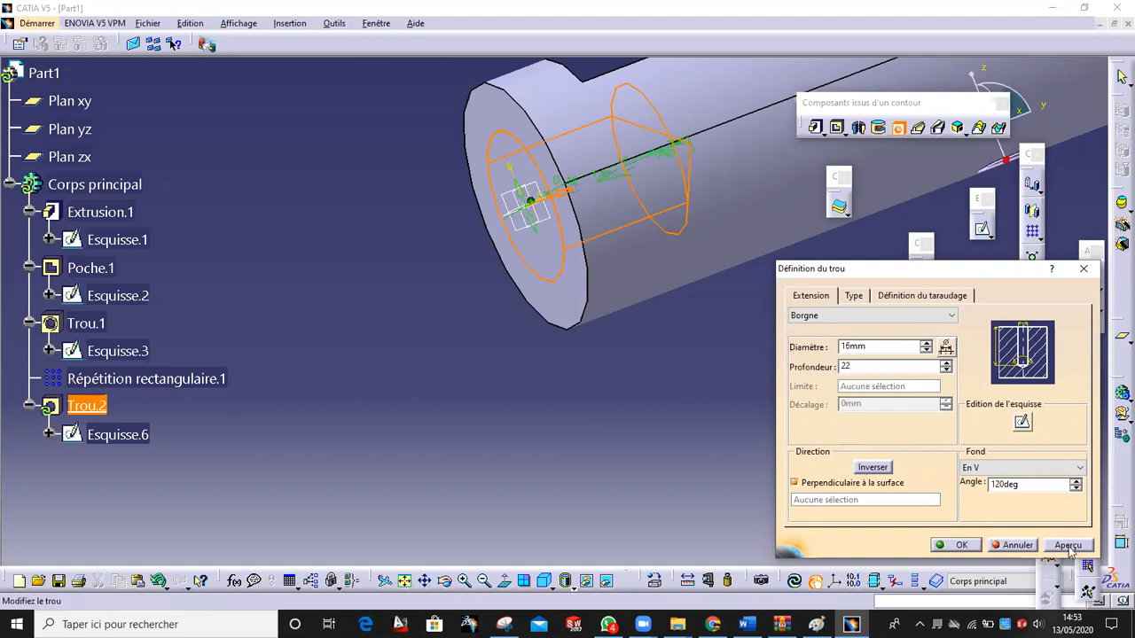
pyautogui.click(1068, 545)
pyautogui.click(961, 545)
pyautogui.moveTo(567, 291); pyautogui.dragTo(760, 370, button='middle')
pyautogui.moveTo(722, 261); pyautogui.dragTo(705, 238, button='middle')
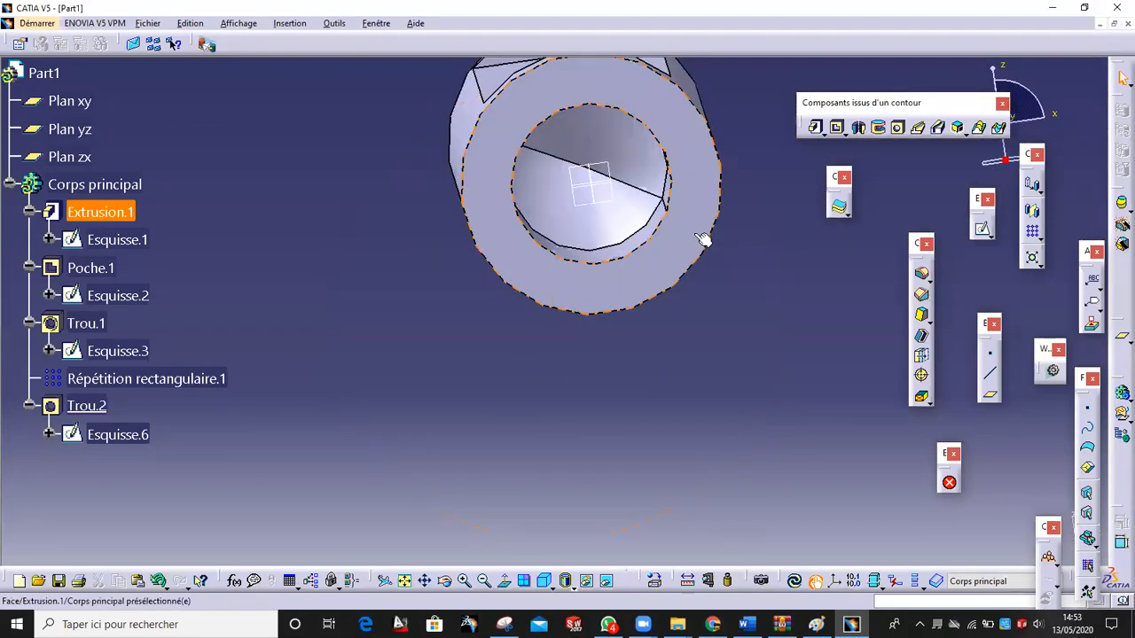
pyautogui.moveTo(681, 296); pyautogui.dragTo(459, 321, button='middle')
# - Check the bore on the Paint drawing and set the end-face hole's diameter to 5 mm in CATIA
pyautogui.click(816, 624)
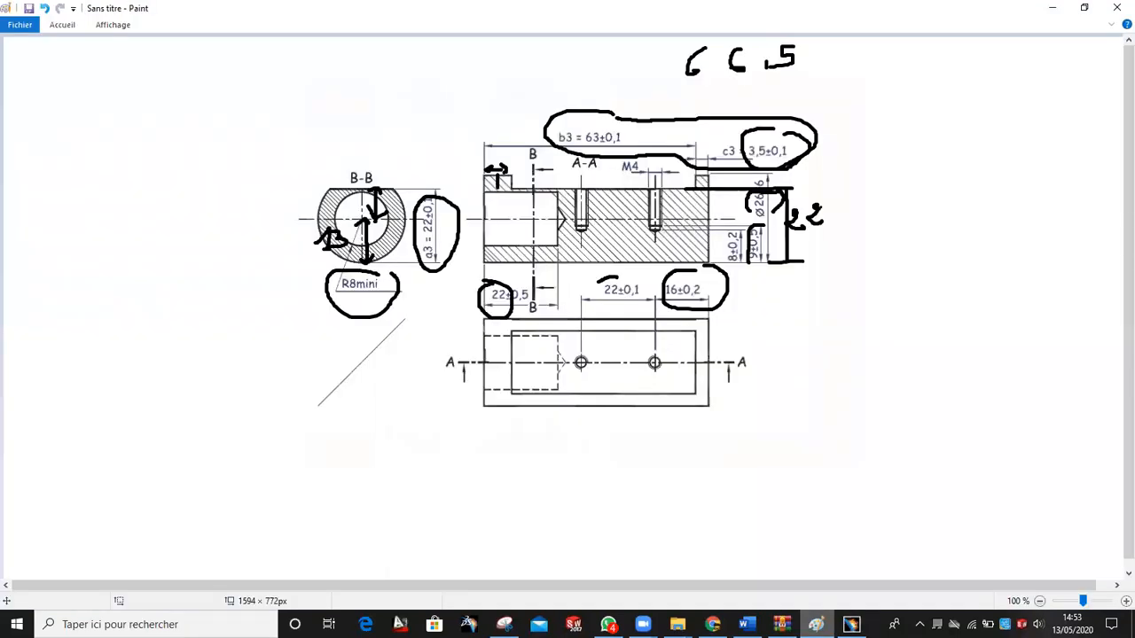
pyautogui.click(851, 624)
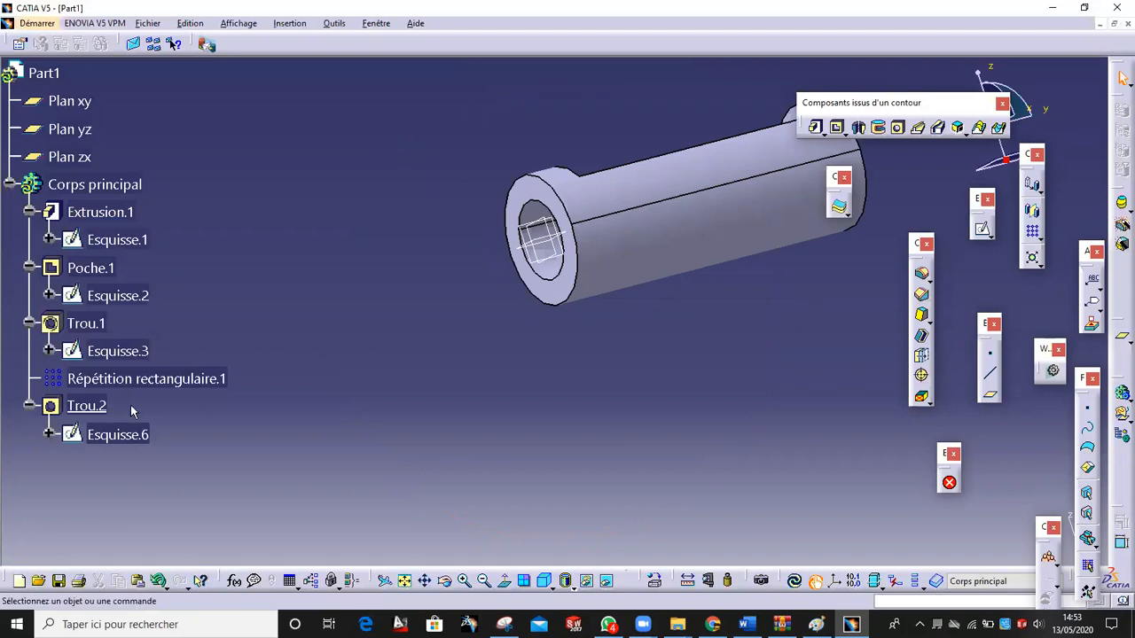
pyautogui.doubleClick(86, 406)
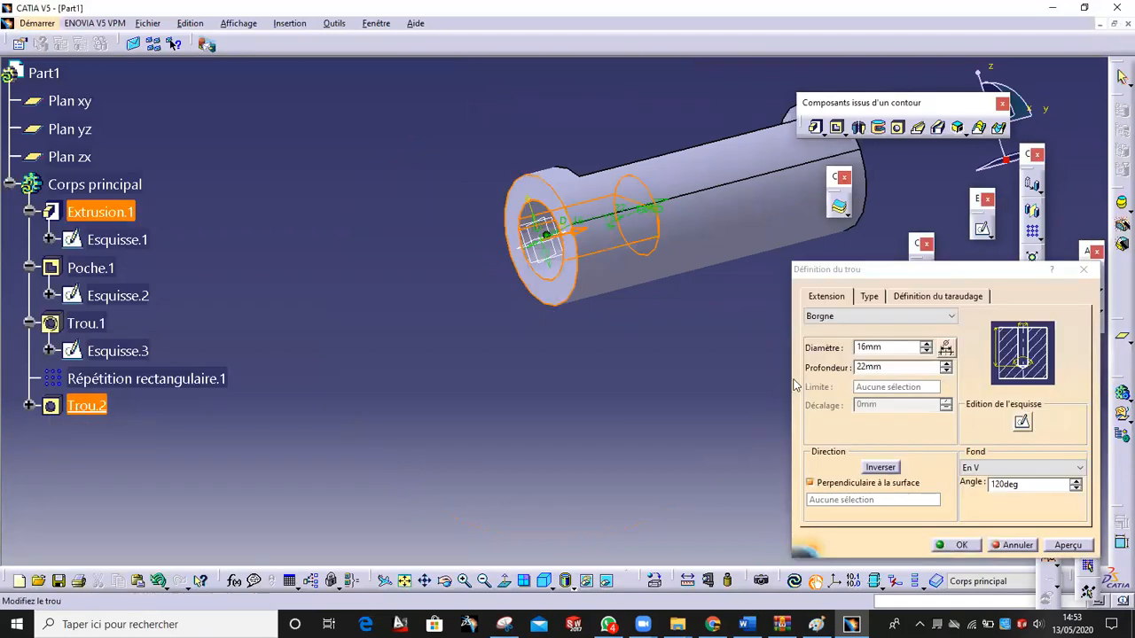
pyautogui.moveTo(890, 368); pyautogui.dragTo(749, 359)
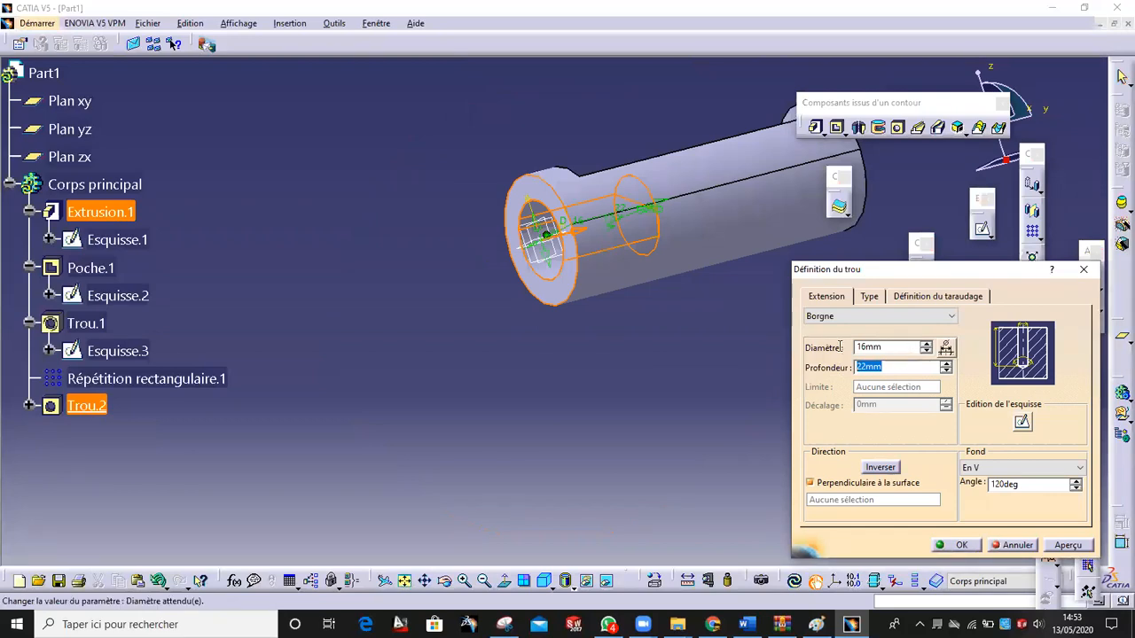
pyautogui.moveTo(906, 347); pyautogui.dragTo(758, 345)
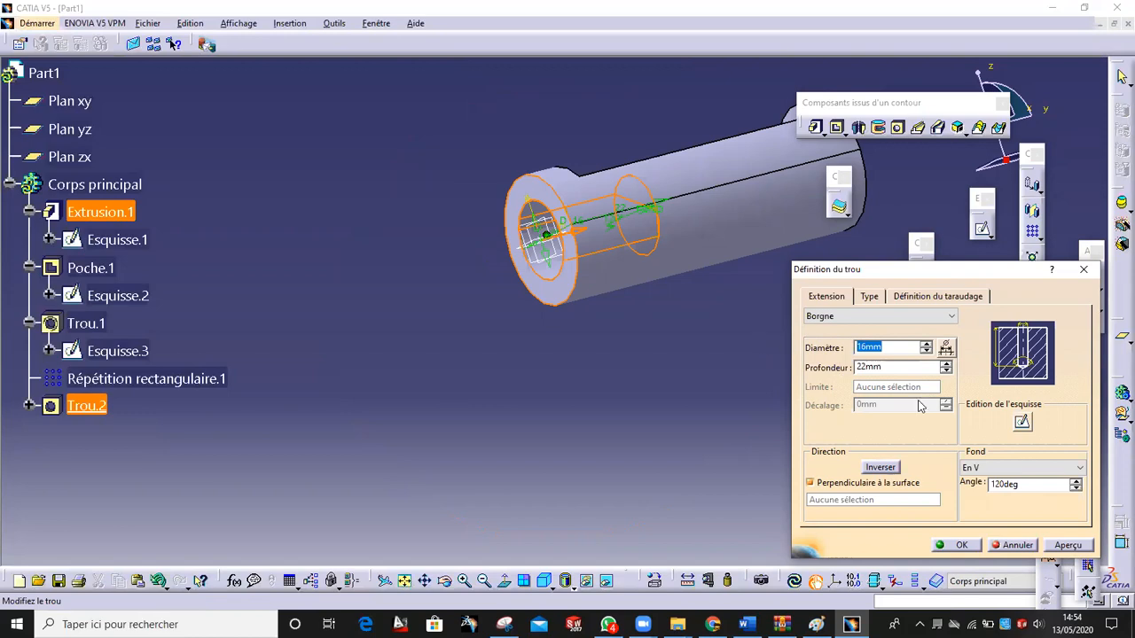
pyautogui.write('5')
pyautogui.press('Return')
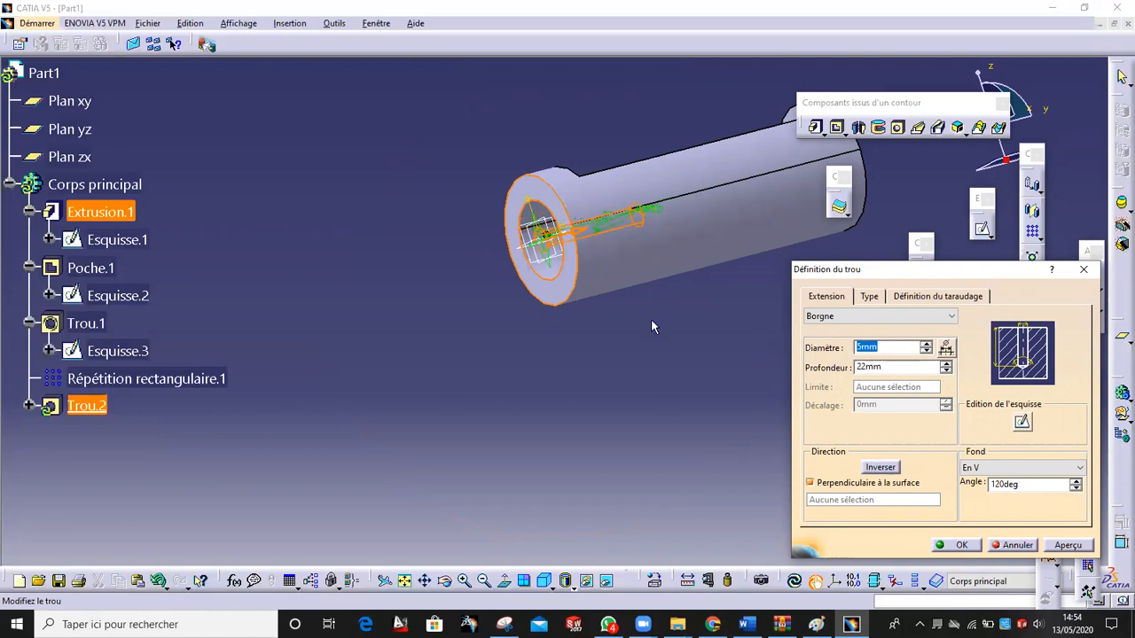
pyautogui.moveTo(651, 320); pyautogui.dragTo(784, 297, button='middle')
pyautogui.click(960, 544)
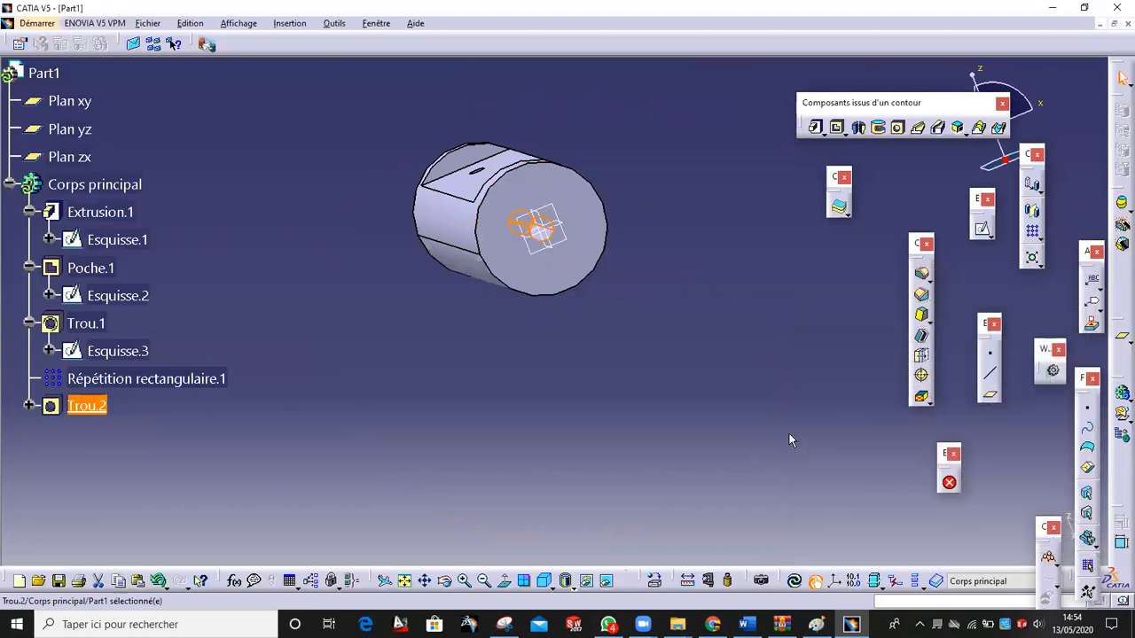
# - Sketch a circle about 21 mm in diameter on the end face, centred on the origin, and dimension its diameter
pyautogui.moveTo(669, 266); pyautogui.dragTo(568, 190, button='middle')
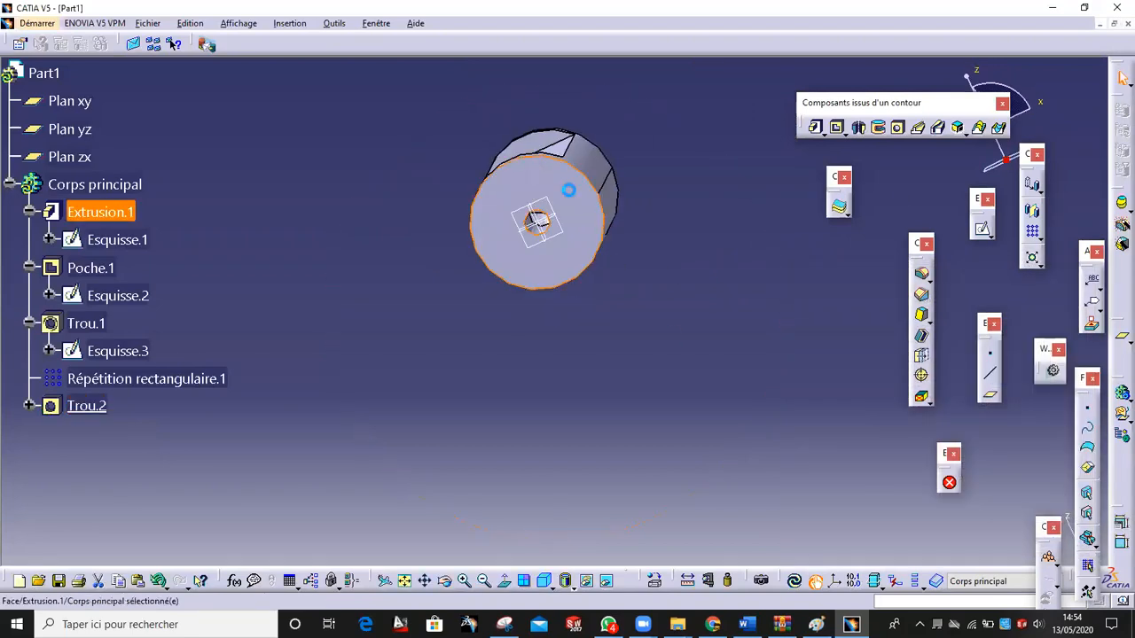
pyautogui.click(981, 229)
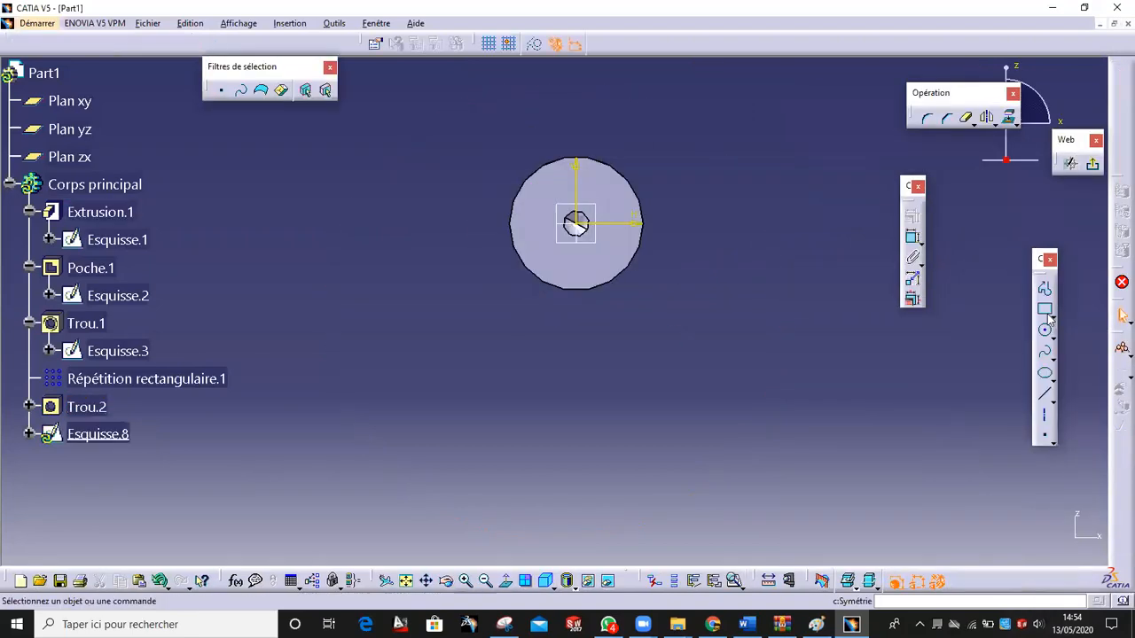
pyautogui.click(1045, 330)
pyautogui.click(576, 222)
pyautogui.click(627, 242)
pyautogui.click(912, 254)
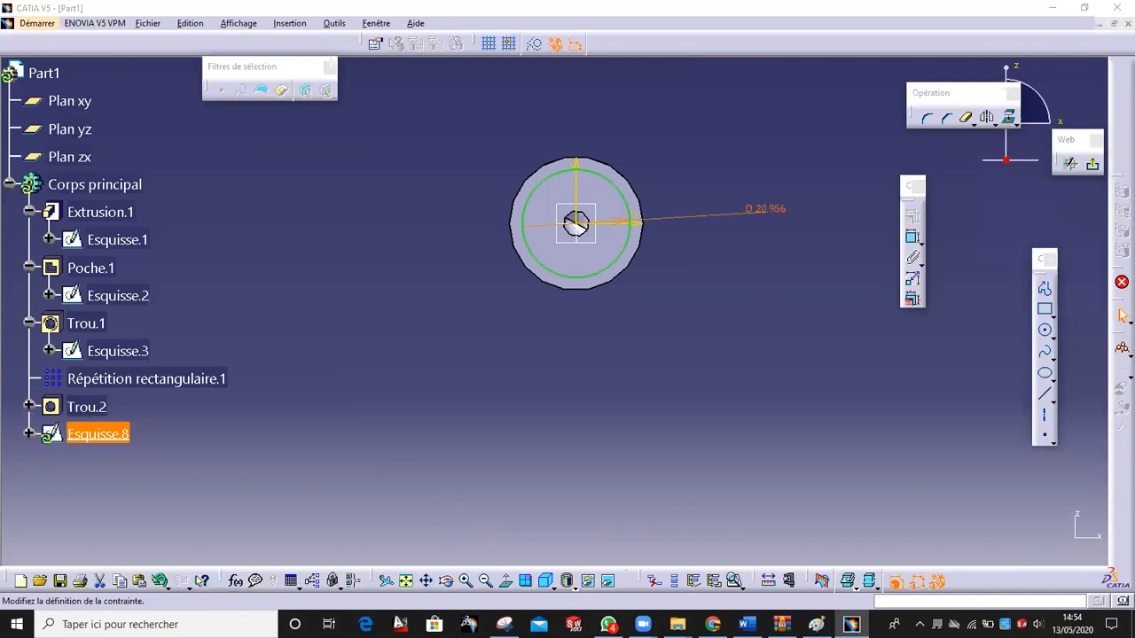
pyautogui.doubleClick(765, 209)
pyautogui.write('22')
pyautogui.click(980, 476)
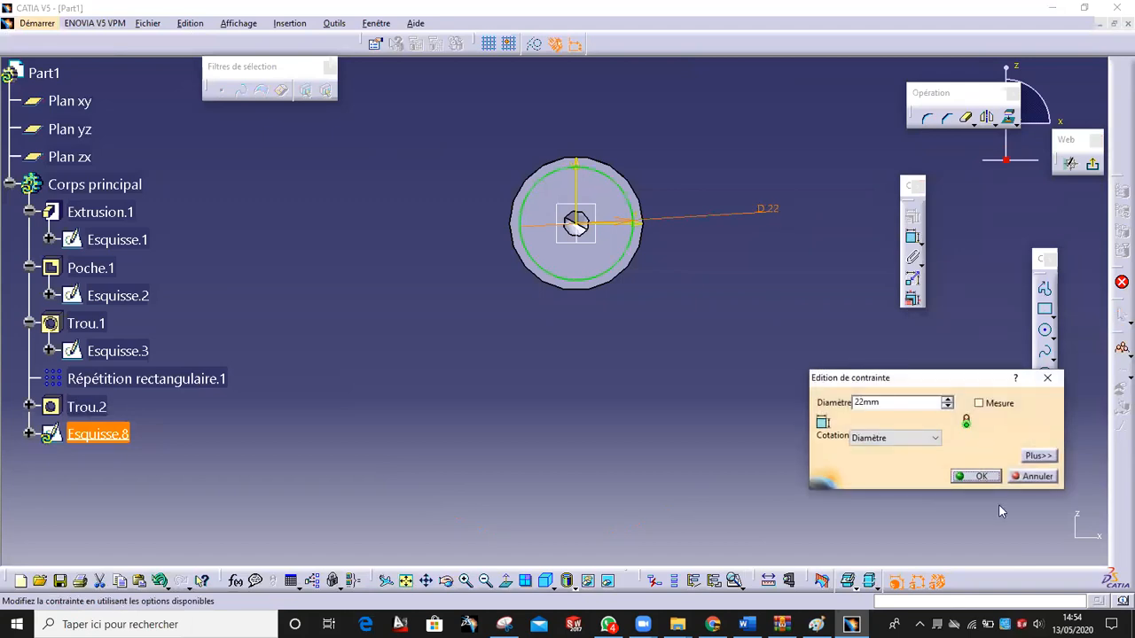
pyautogui.click(1030, 477)
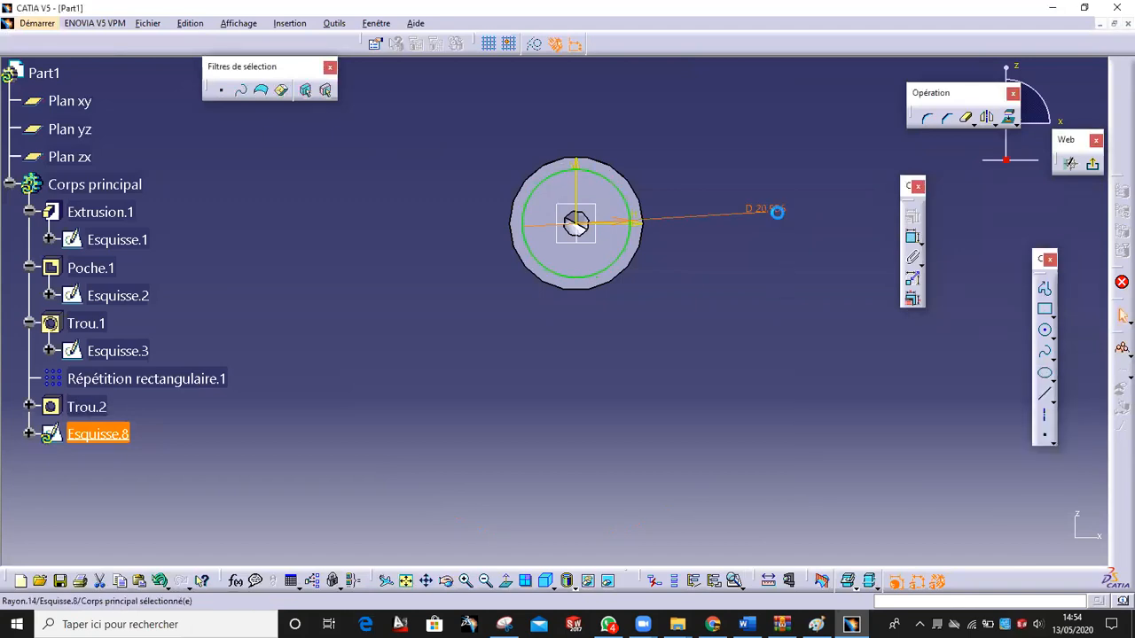
# - Set the sketched circle's diameter to 16 mm and exit the sketch
pyautogui.doubleClick(776, 211)
pyautogui.write('16mm')
pyautogui.click(975, 475)
pyautogui.moveTo(675, 215); pyautogui.dragTo(543, 259, button='middle')
pyautogui.click(1092, 168)
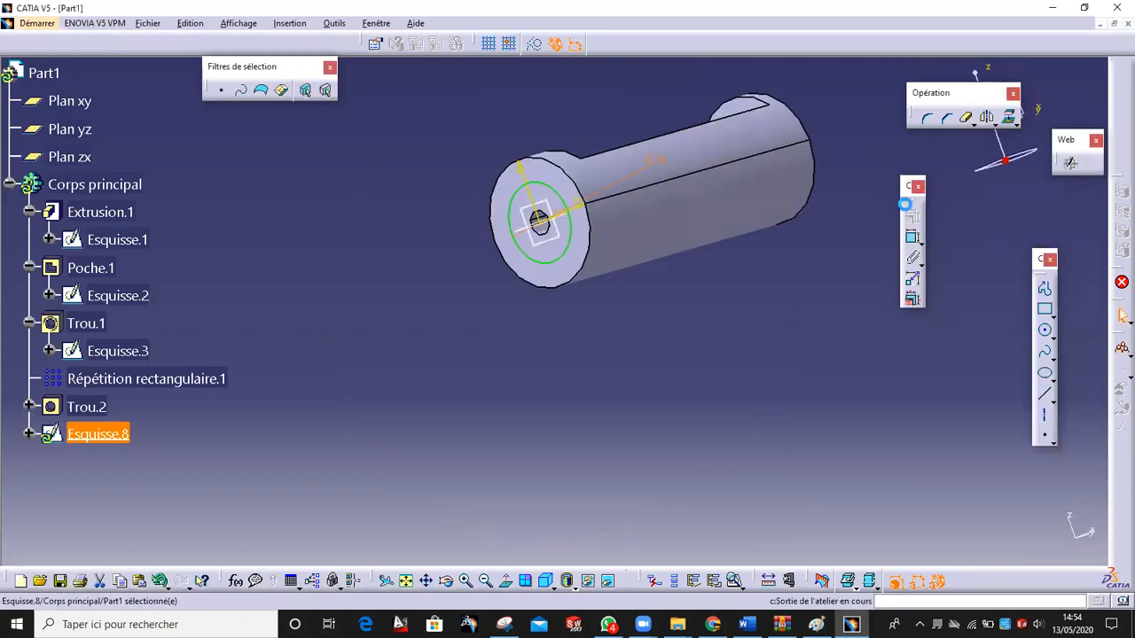
# - Cut the 16 mm circle as a pocket 22 mm deep and check the part against the Paint drawing
pyautogui.click(837, 127)
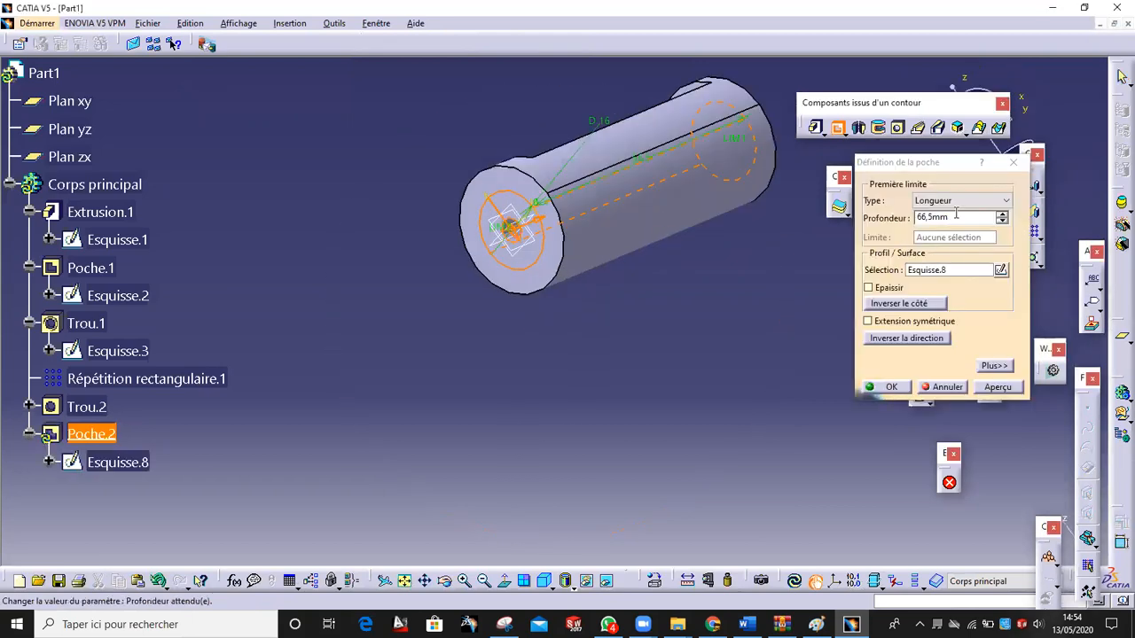
pyautogui.doubleClick(956, 212)
pyautogui.write('22')
pyautogui.click(1000, 390)
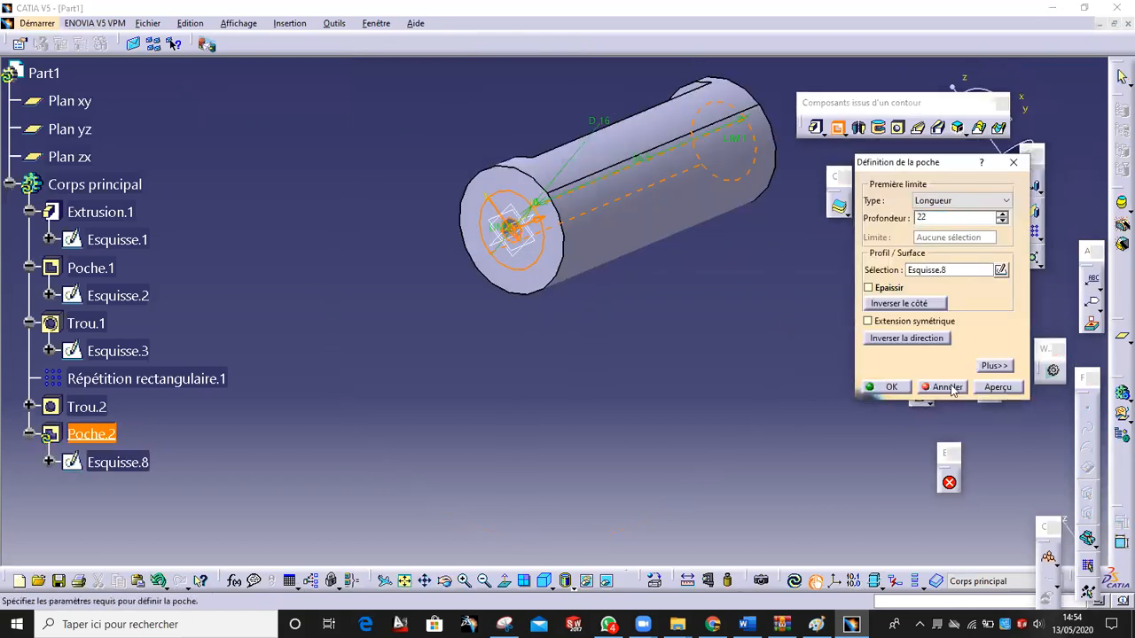
pyautogui.click(885, 389)
pyautogui.moveTo(506, 225); pyautogui.dragTo(576, 182, button='middle')
pyautogui.click(670, 340)
pyautogui.moveTo(654, 323)
pyautogui.mouseDown(button='middle')
pyautogui.moveTo(615, 260)
pyautogui.moveTo(618, 213)
pyautogui.moveTo(676, 203)
pyautogui.moveTo(668, 338)
pyautogui.moveTo(547, 352)
pyautogui.moveTo(664, 253)
pyautogui.moveTo(594, 361)
pyautogui.moveTo(707, 260)
pyautogui.moveTo(719, 385)
pyautogui.moveTo(612, 381)
pyautogui.moveTo(692, 532)
pyautogui.mouseUp(button='middle')
pyautogui.click(816, 624)
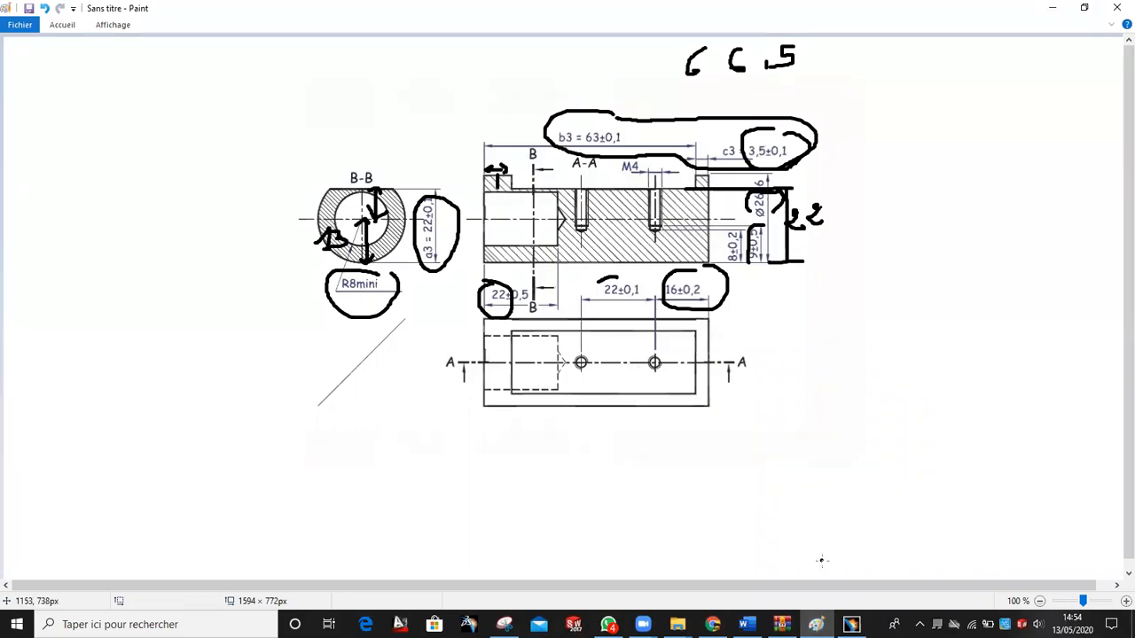
pyautogui.click(851, 624)
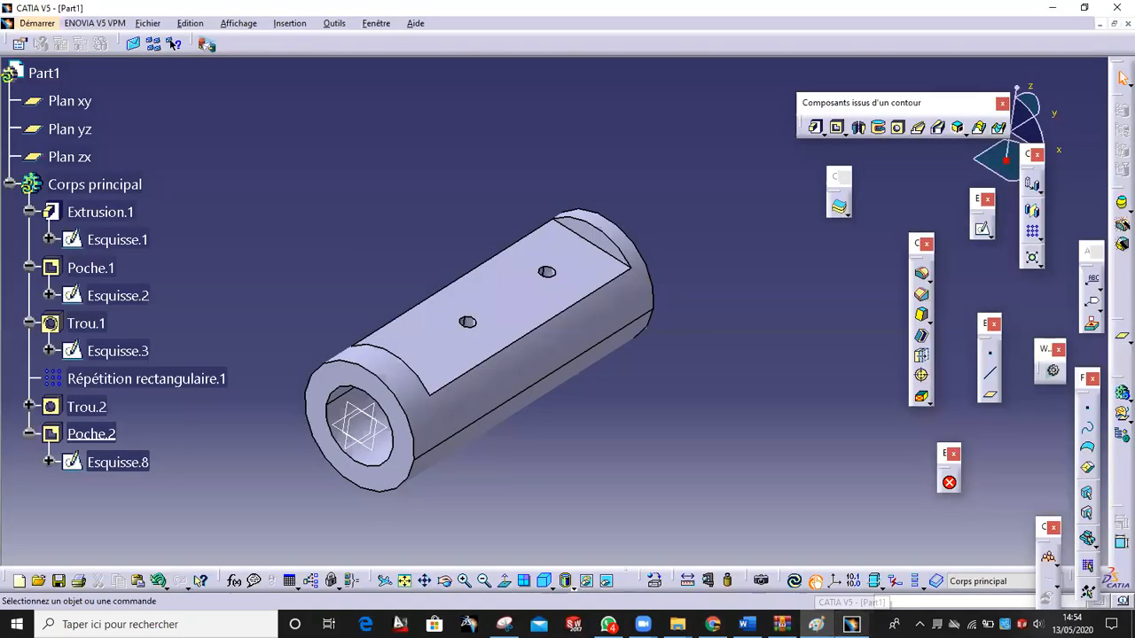